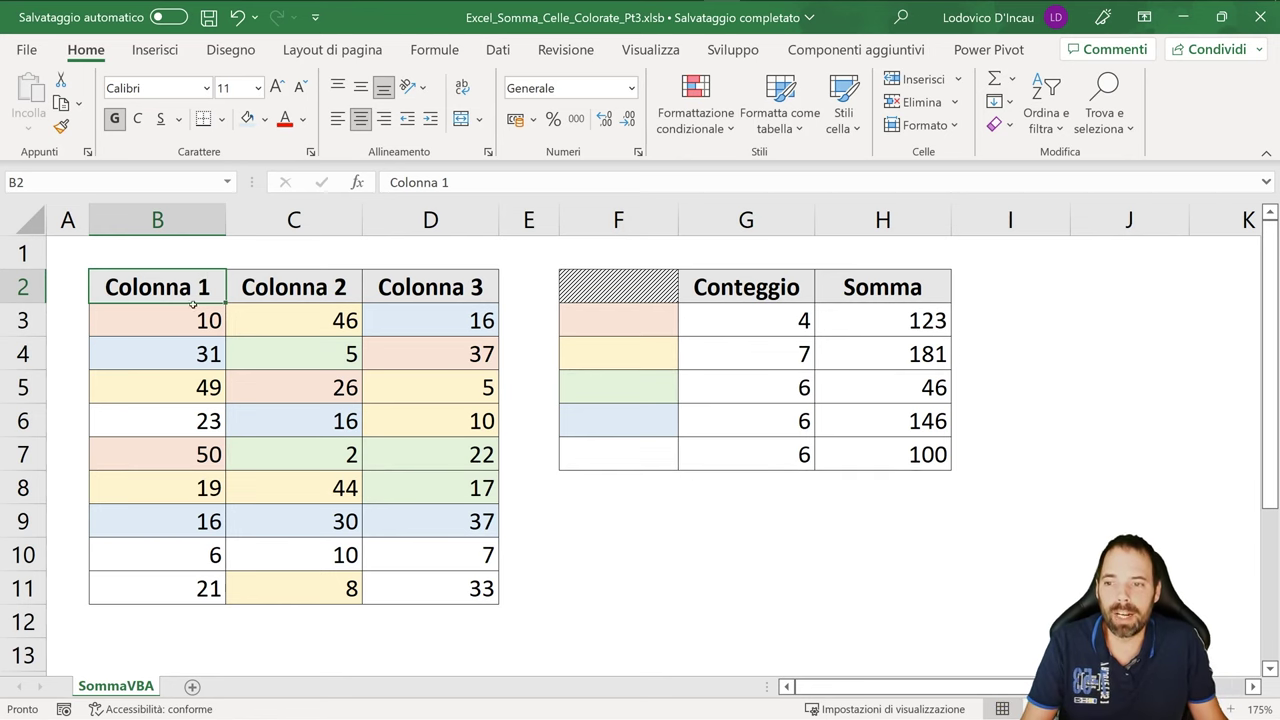
# Copy C6's blue fill onto cell C5 with Copia formato
pyautogui.moveTo(176, 318); pyautogui.dragTo(454, 597)
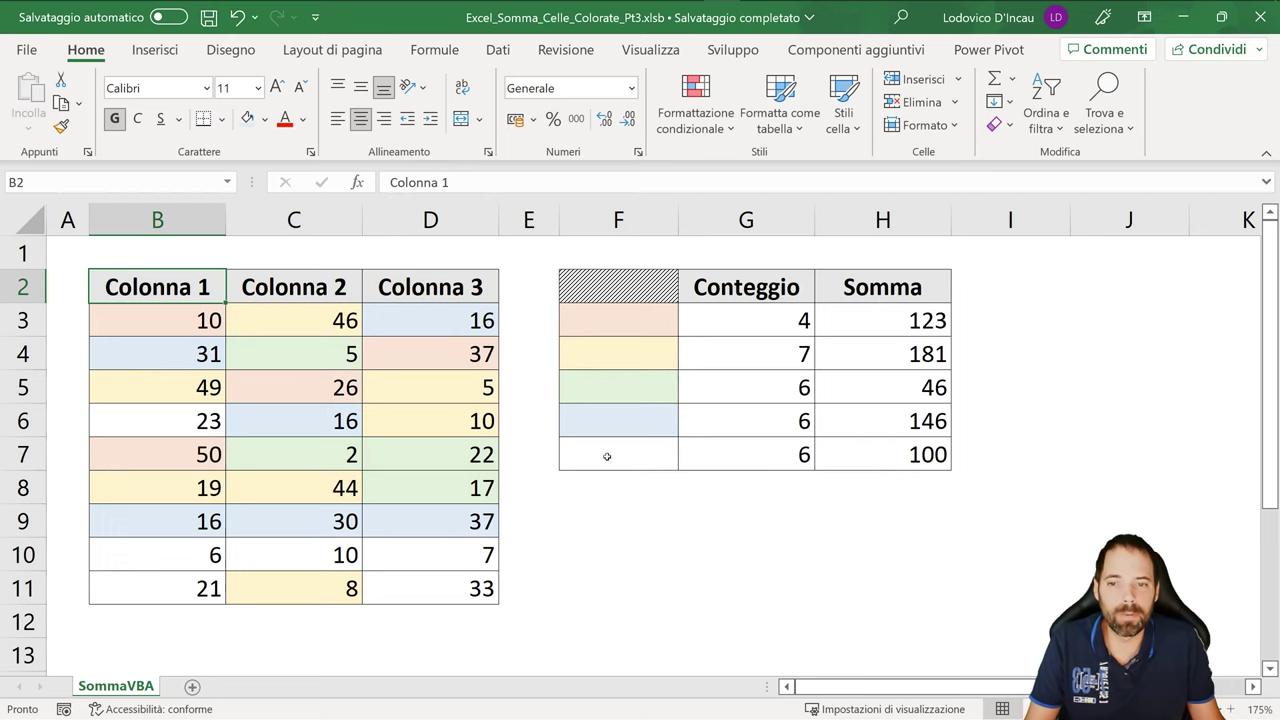
pyautogui.click(313, 419)
pyautogui.click(61, 126)
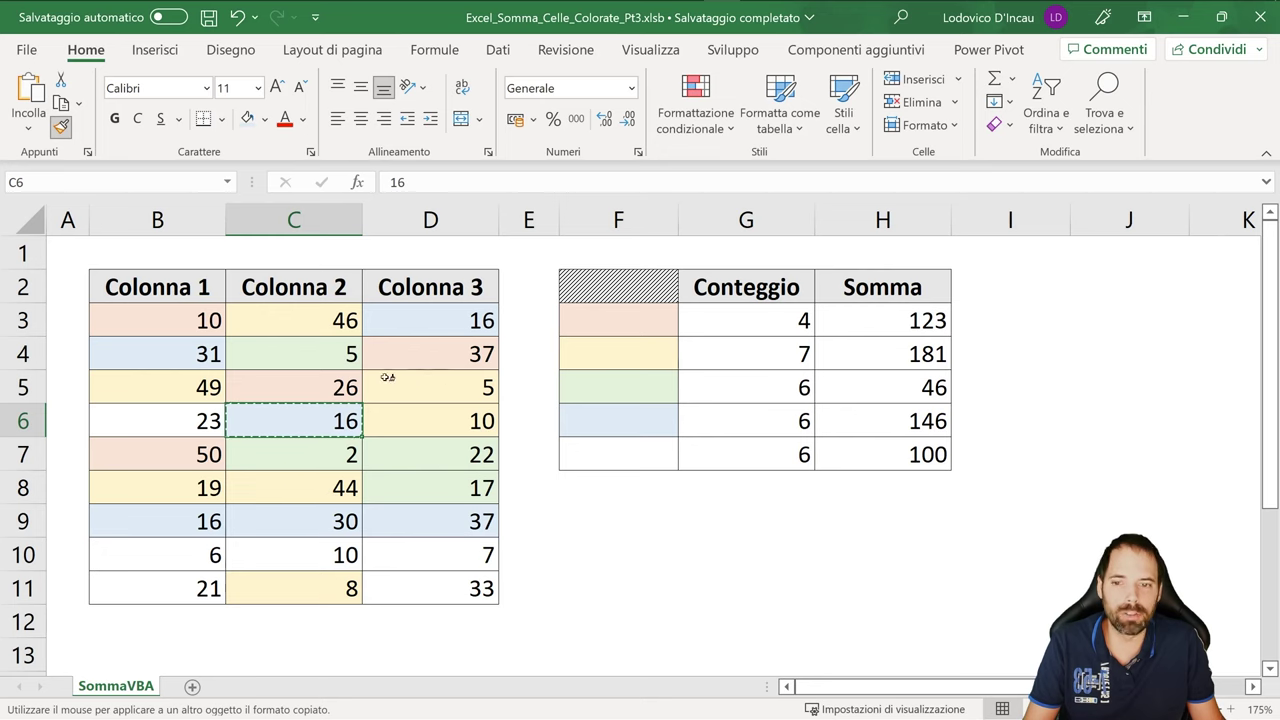
pyautogui.click(352, 386)
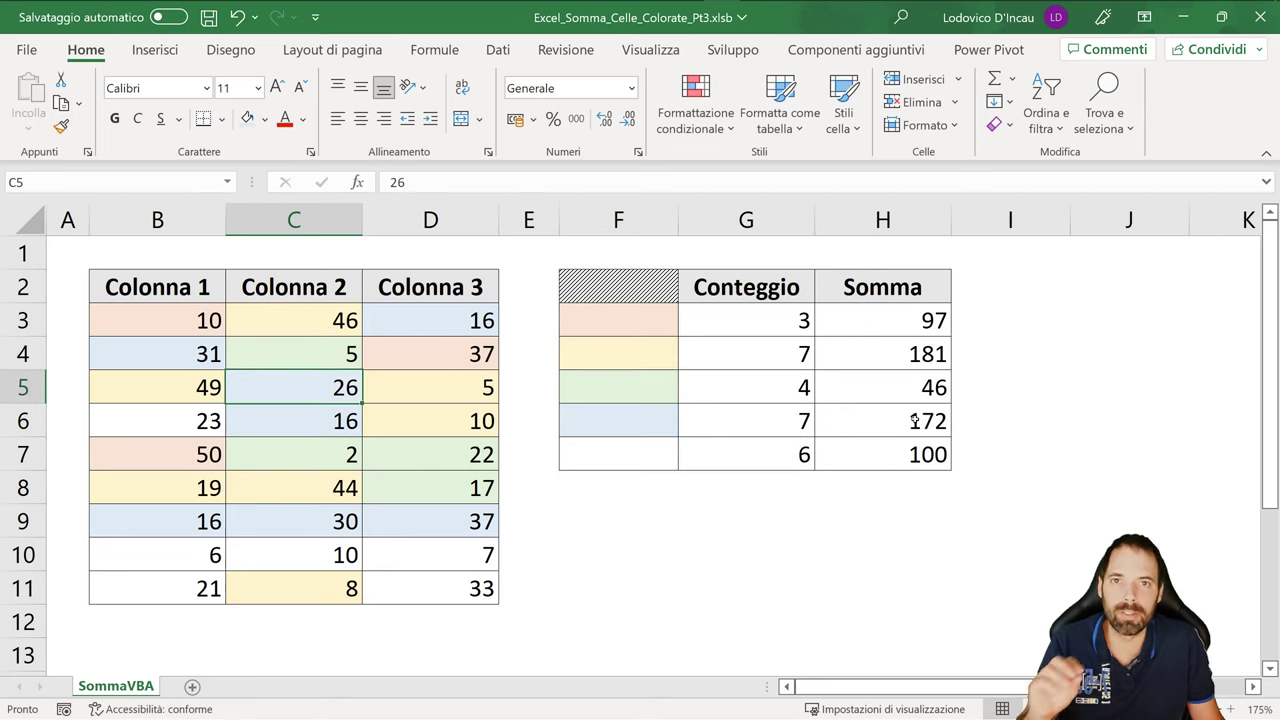
# Test painting sample F5 blue from F6, restore its green from C7, and check G5's count formula
pyautogui.click(625, 416)
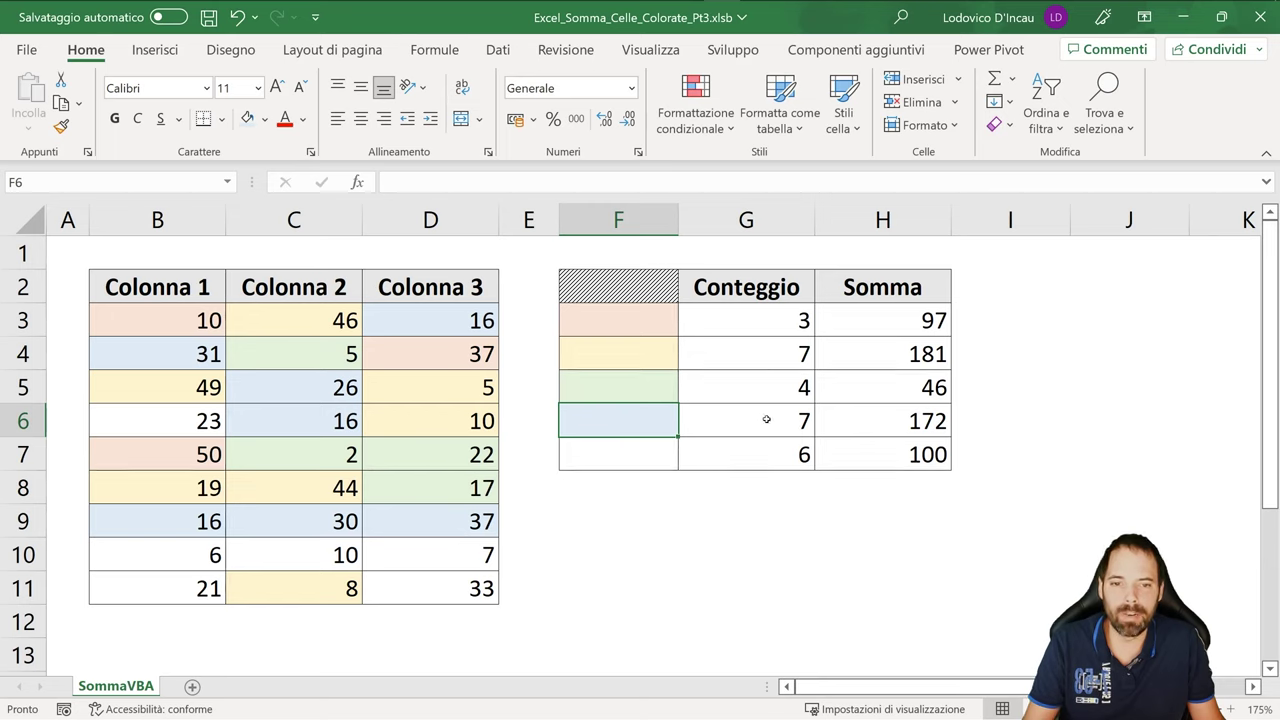
pyautogui.click(62, 126)
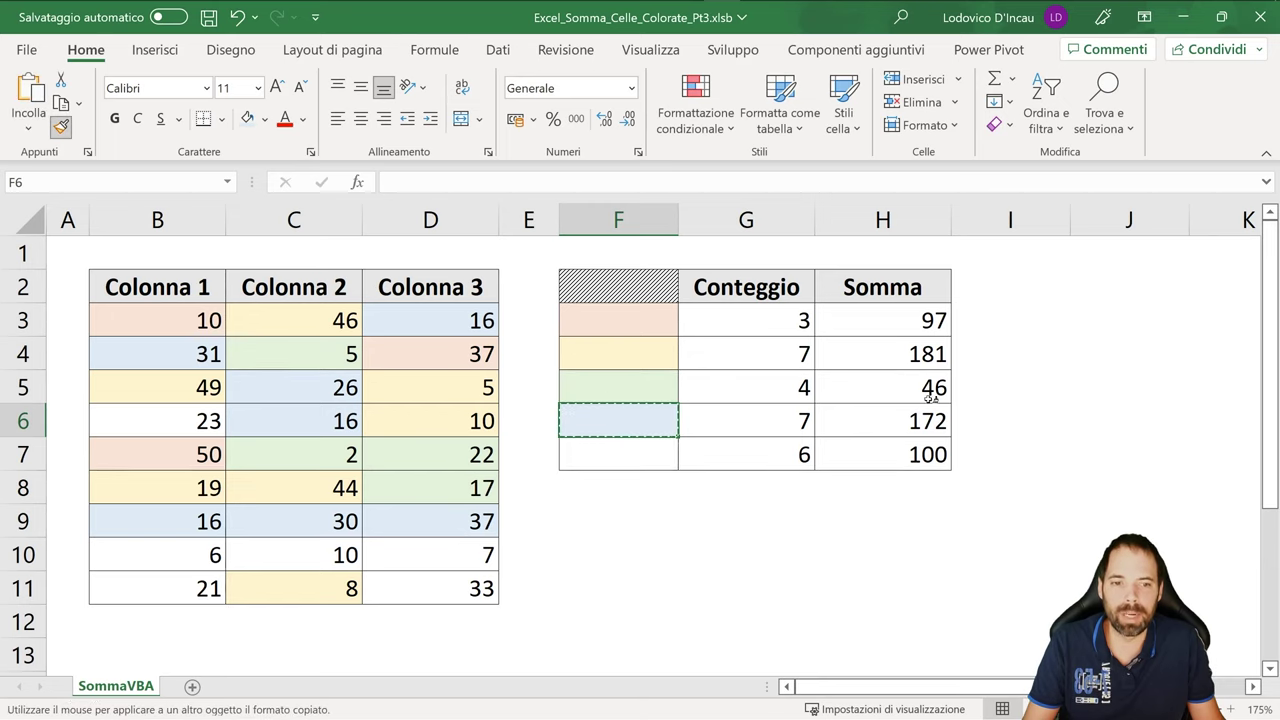
pyautogui.click(630, 382)
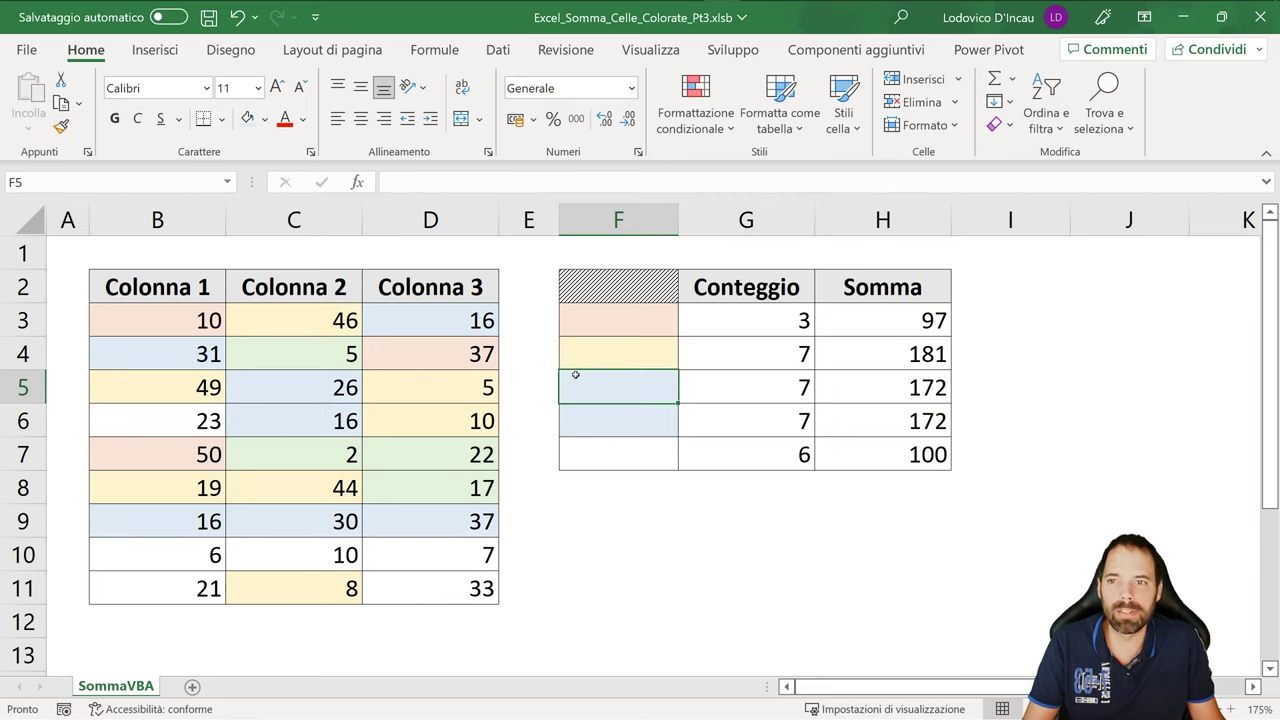
pyautogui.click(347, 452)
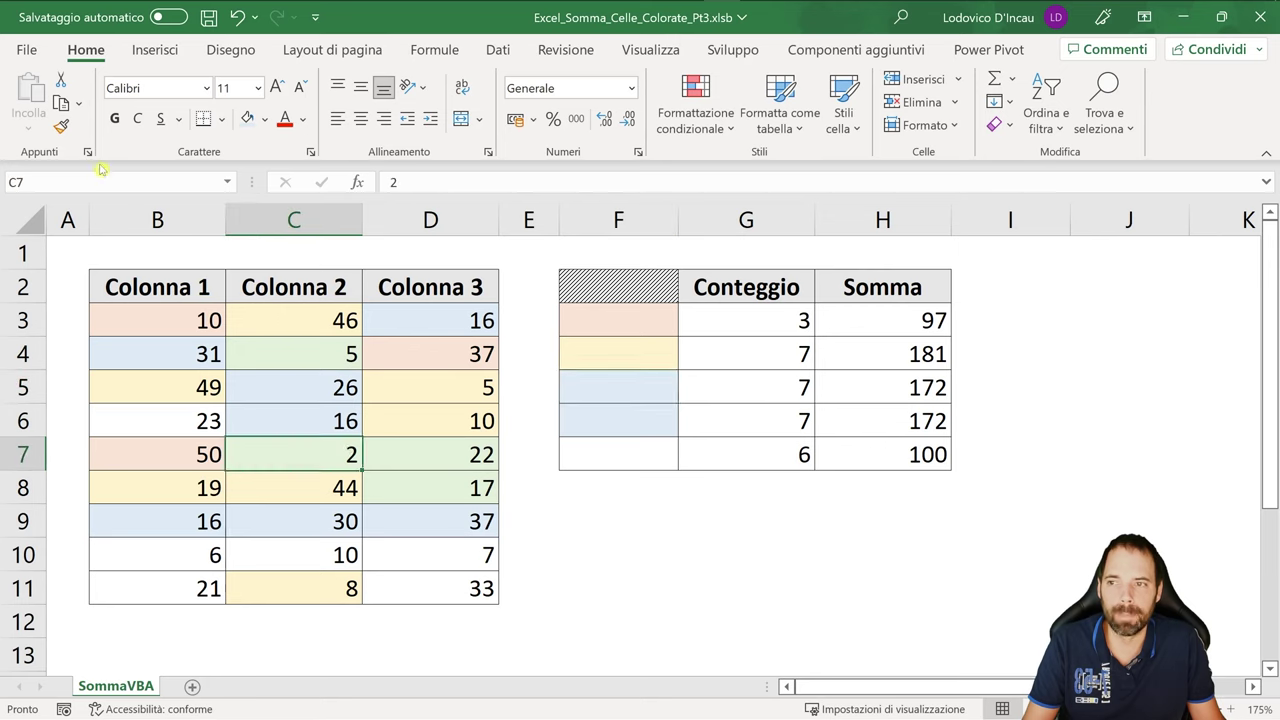
pyautogui.click(61, 126)
pyautogui.click(640, 385)
pyautogui.click(783, 387)
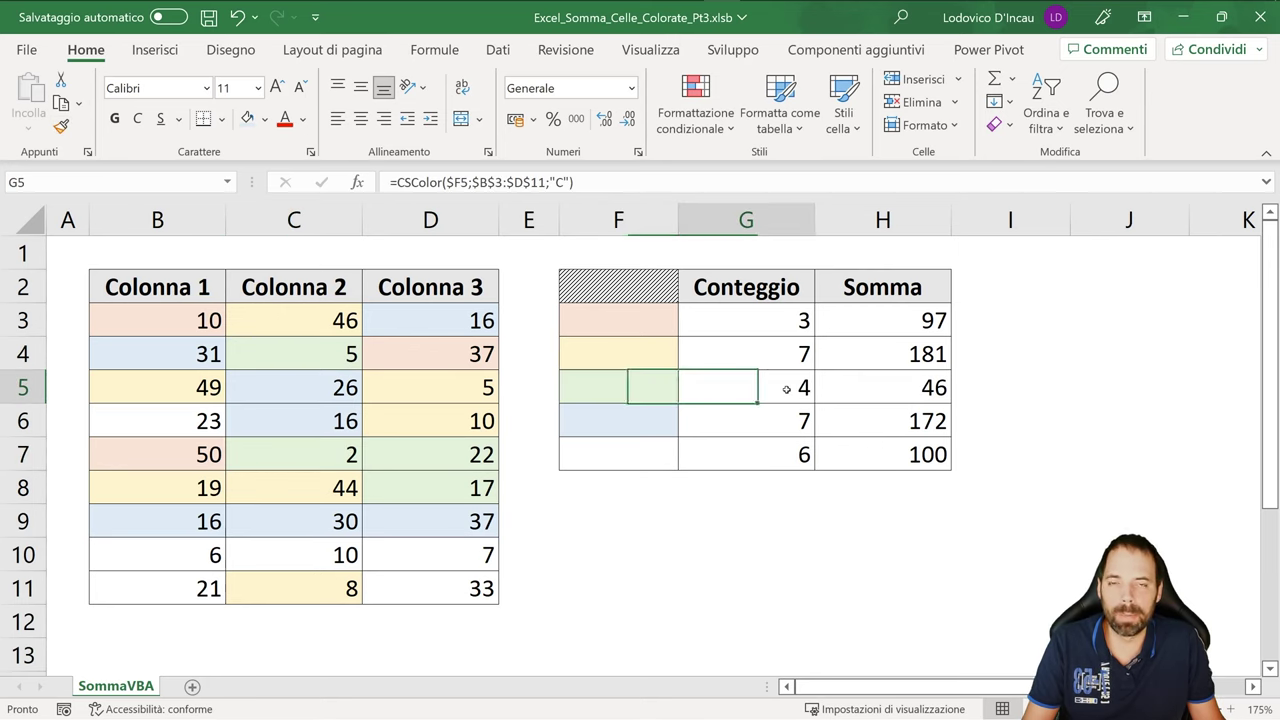
pyautogui.click(771, 331)
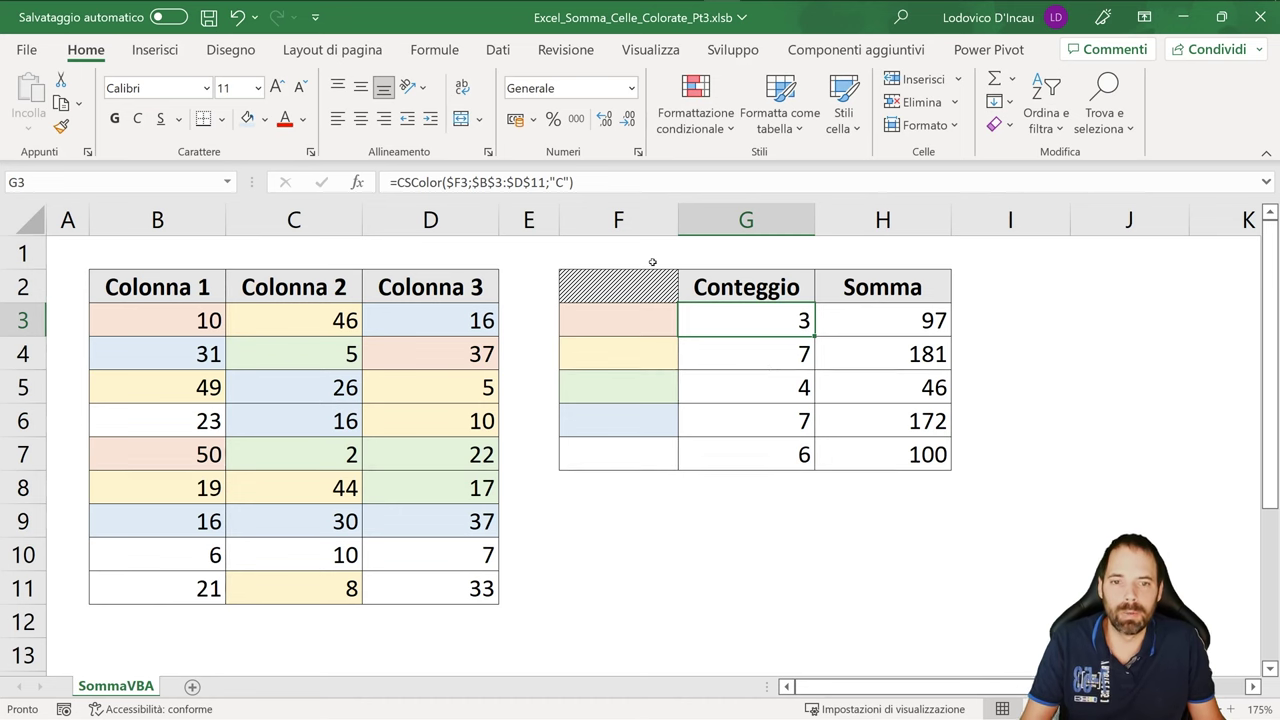
pyautogui.press('F2')
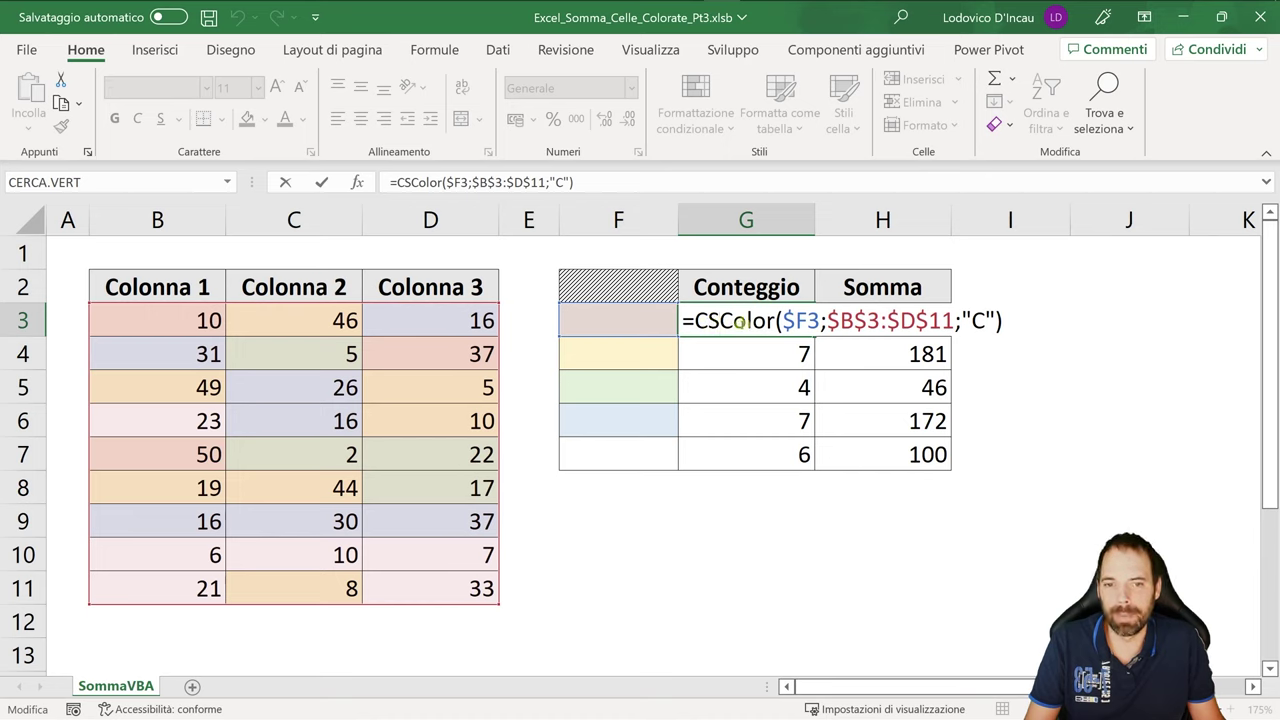
pyautogui.moveTo(695, 320); pyautogui.dragTo(716, 320)
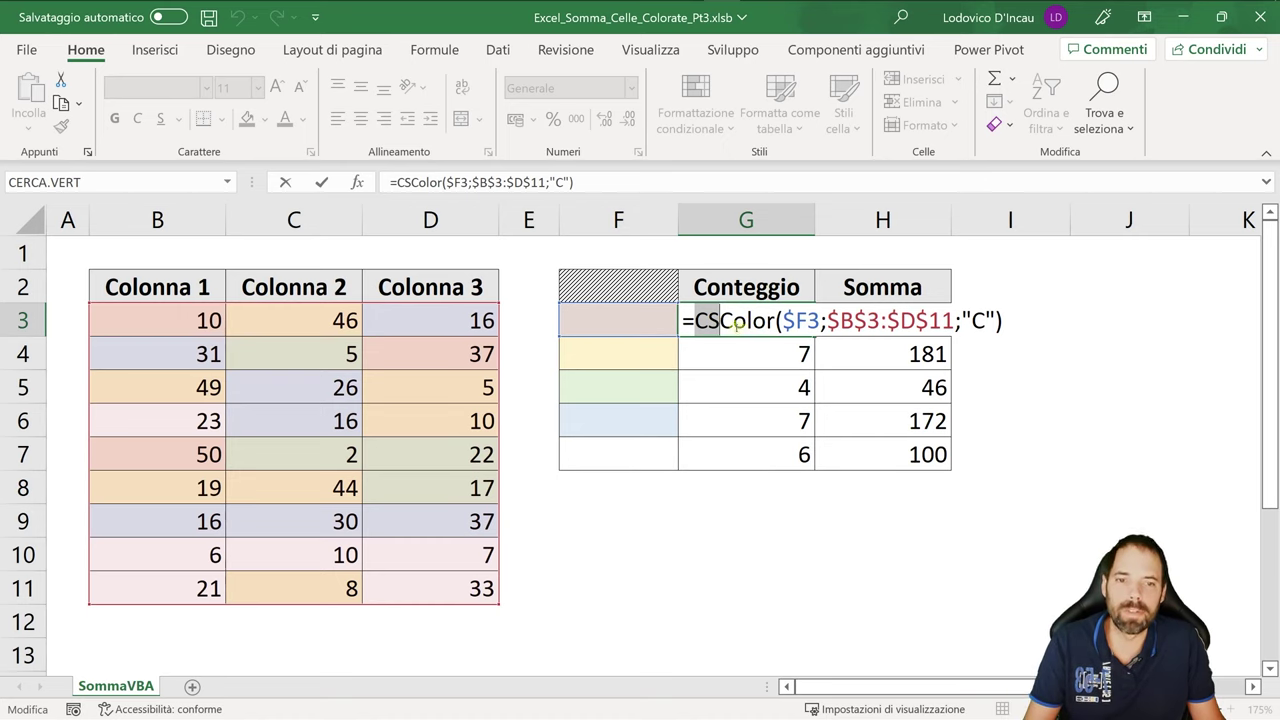
pyautogui.moveTo(720, 320)
pyautogui.mouseDown()
pyautogui.moveTo(774, 320)
pyautogui.moveTo(694, 320)
pyautogui.mouseUp()
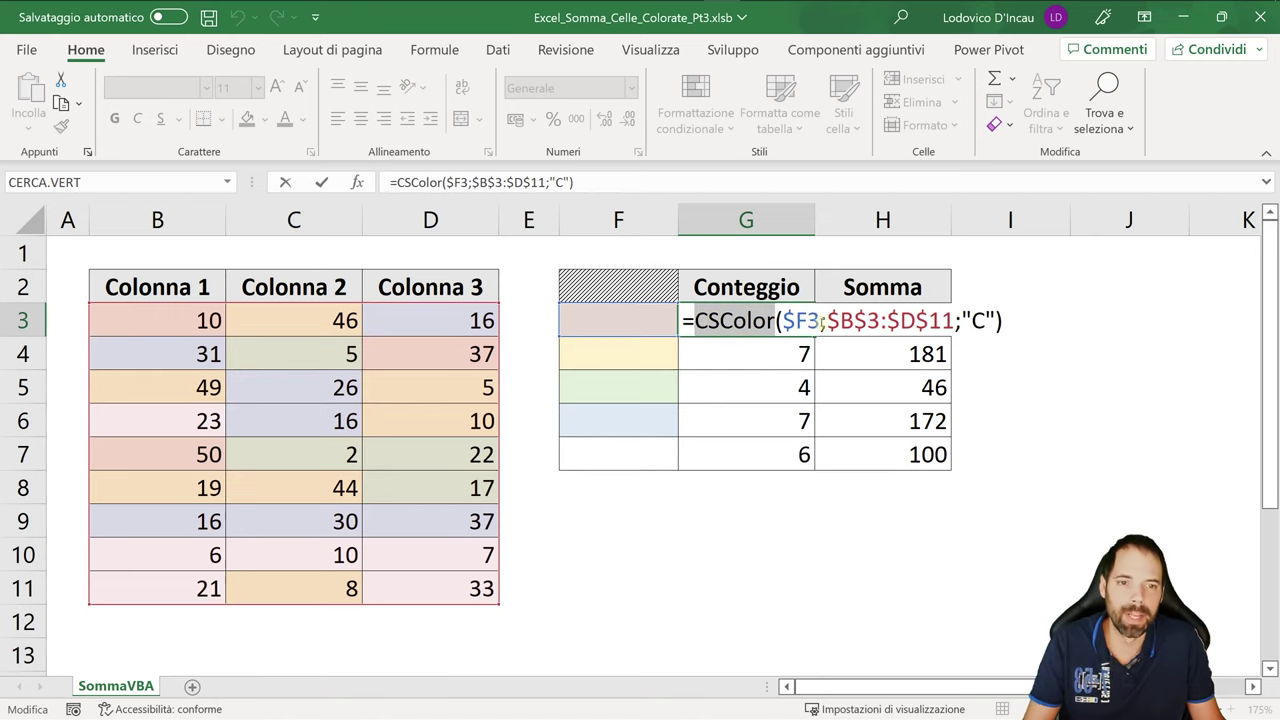
pyautogui.moveTo(782, 320); pyautogui.dragTo(993, 321)
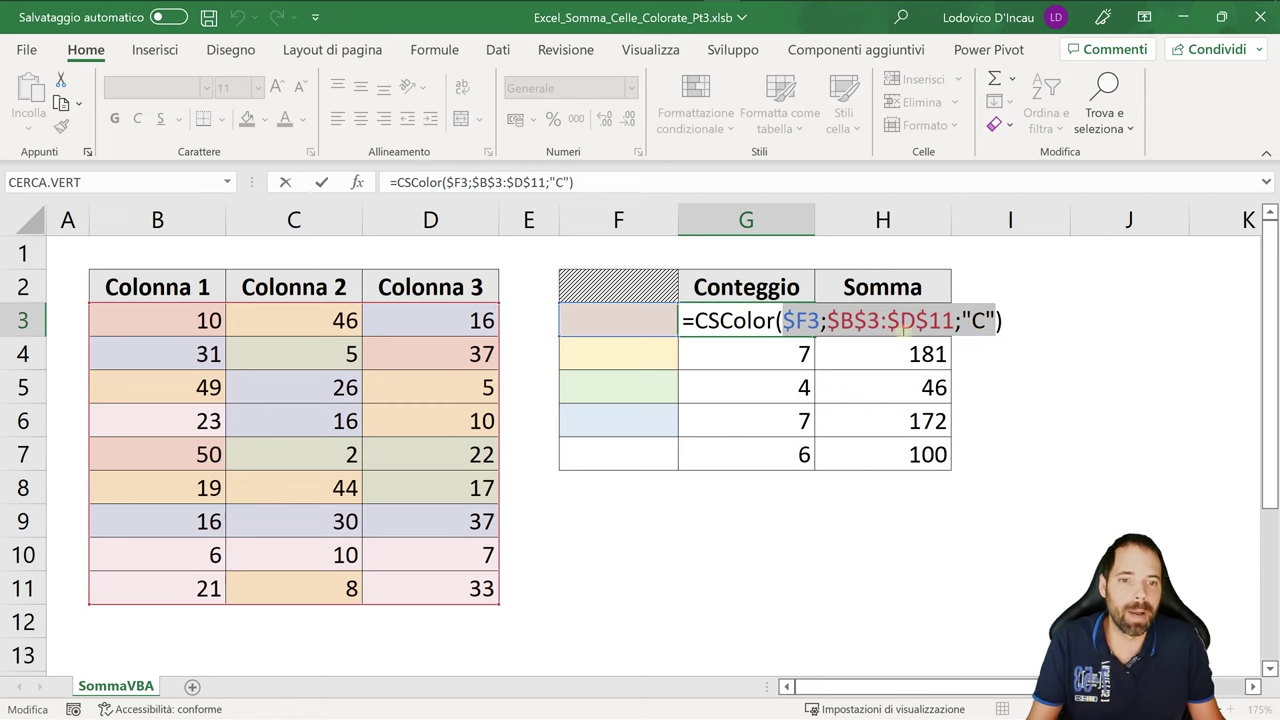
pyautogui.click(820, 321)
pyautogui.moveTo(820, 321); pyautogui.dragTo(795, 321)
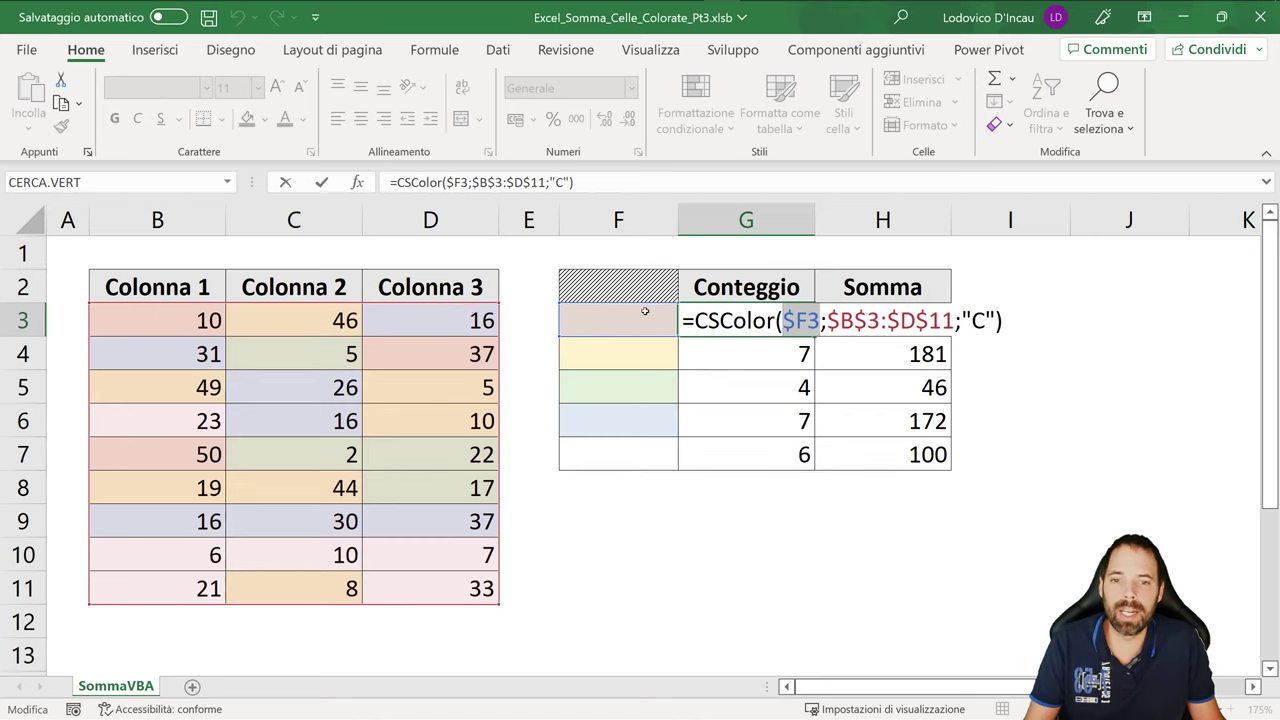
pyautogui.moveTo(827, 320); pyautogui.dragTo(954, 320)
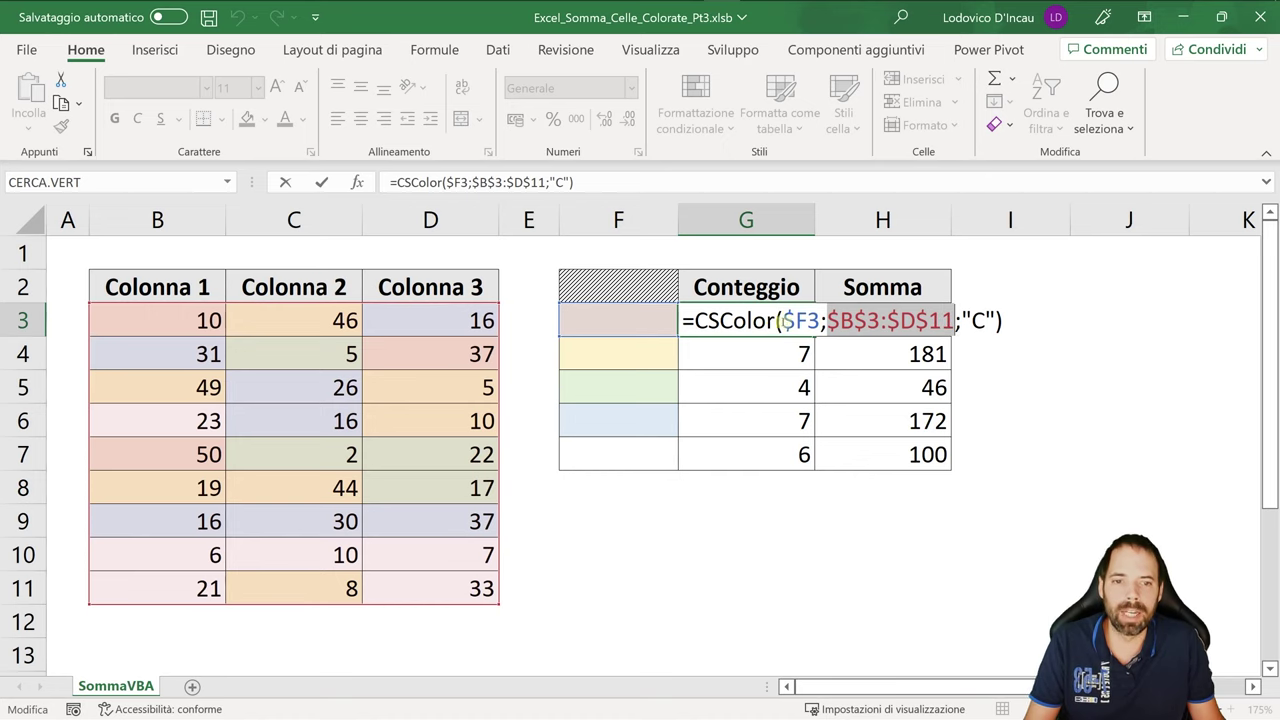
pyautogui.moveTo(782, 320); pyautogui.dragTo(945, 320)
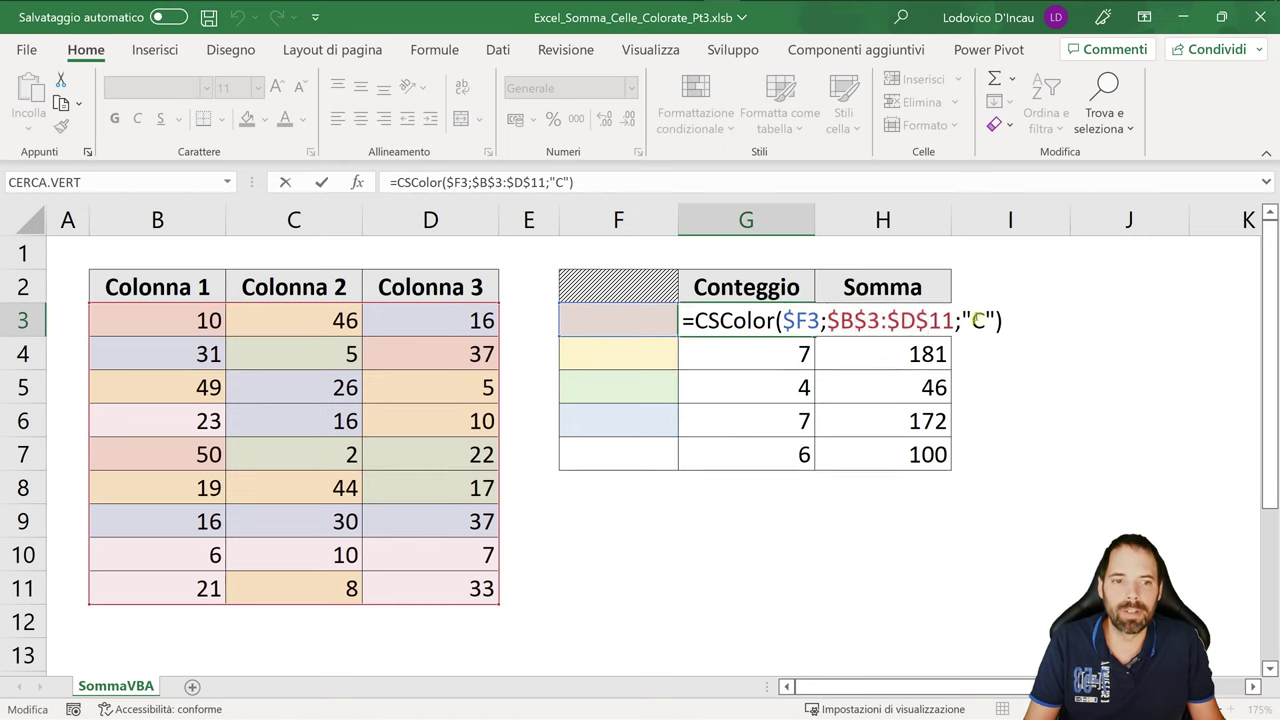
pyautogui.moveTo(972, 320); pyautogui.dragTo(982, 320)
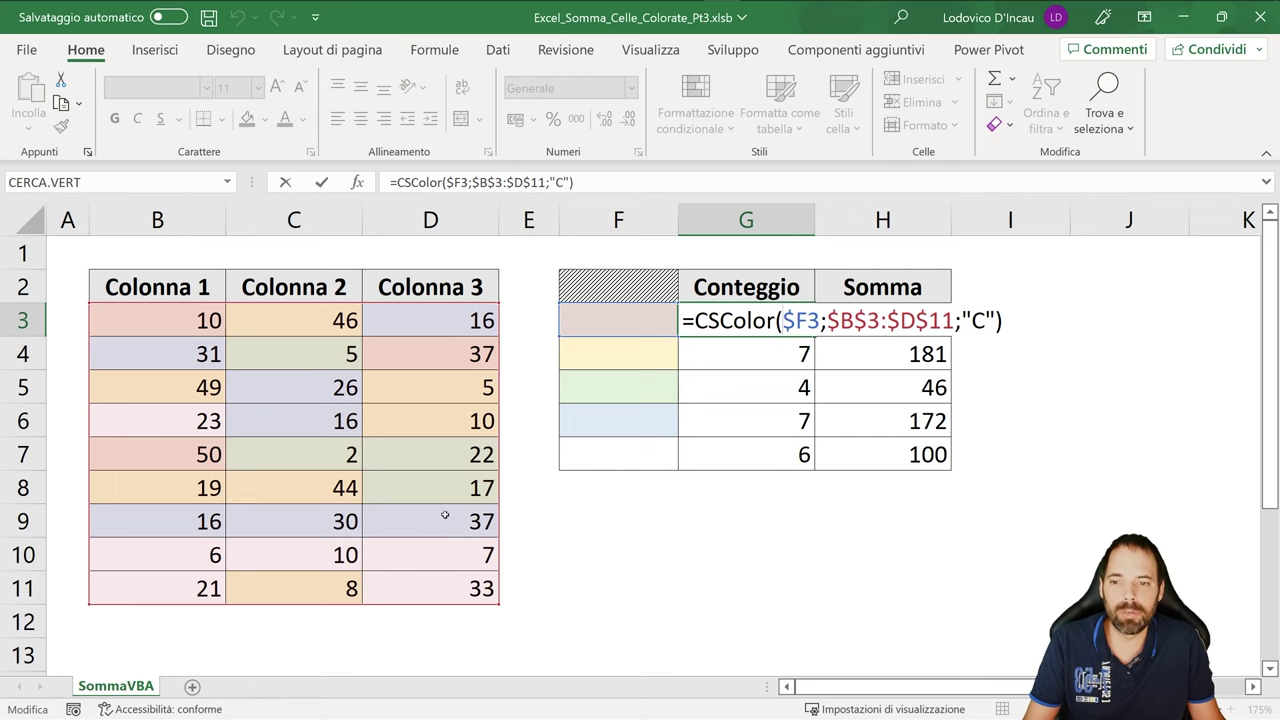
# Leave the formula unchanged, select header cell F2 and show the Sviluppo tab
pyautogui.hotkey('ctrl', 'Return')
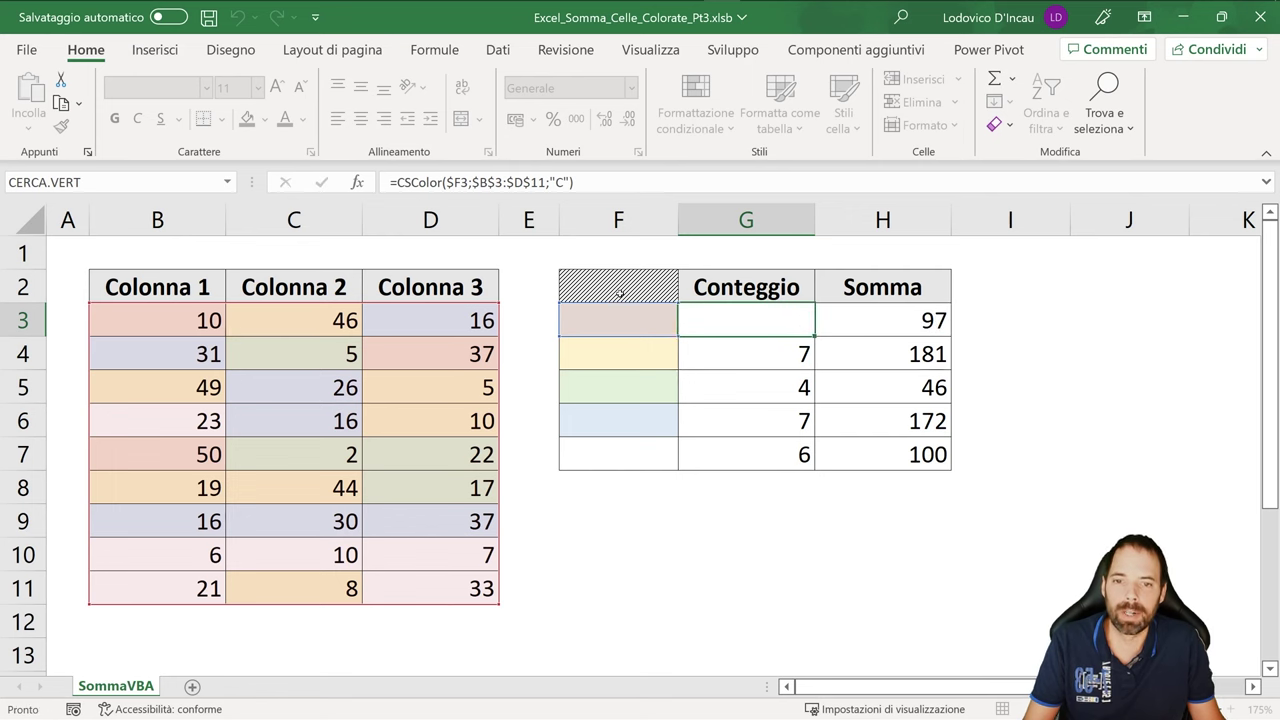
pyautogui.click(653, 283)
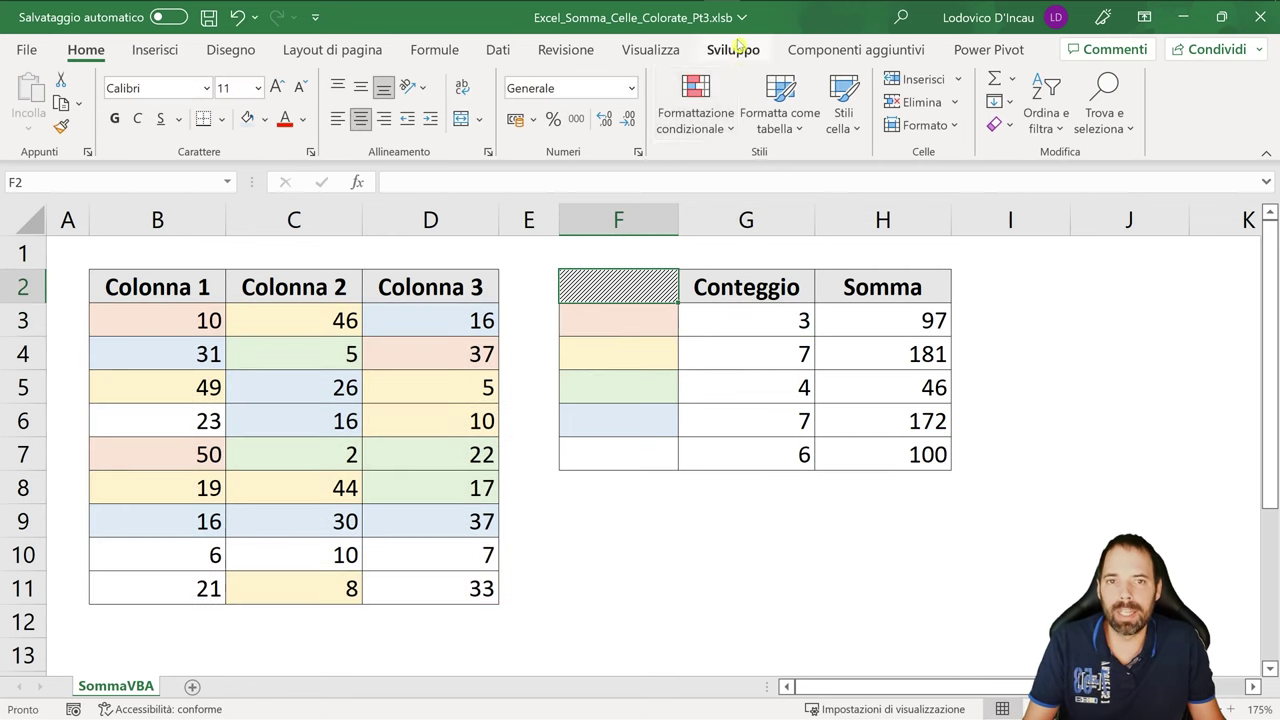
pyautogui.click(735, 48)
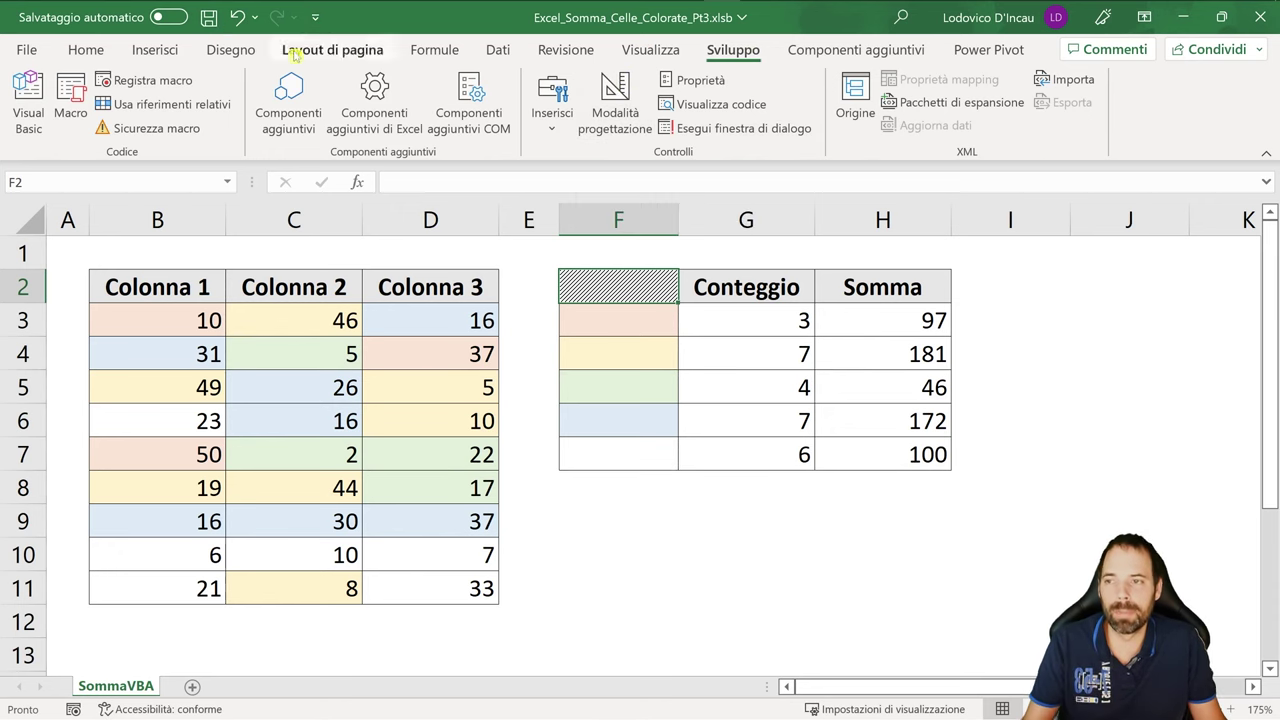
# Review Personalizzazione barra multifunzione in Excel Options, then launch the Visual Basic editor
pyautogui.click(27, 49)
pyautogui.click(40, 680)
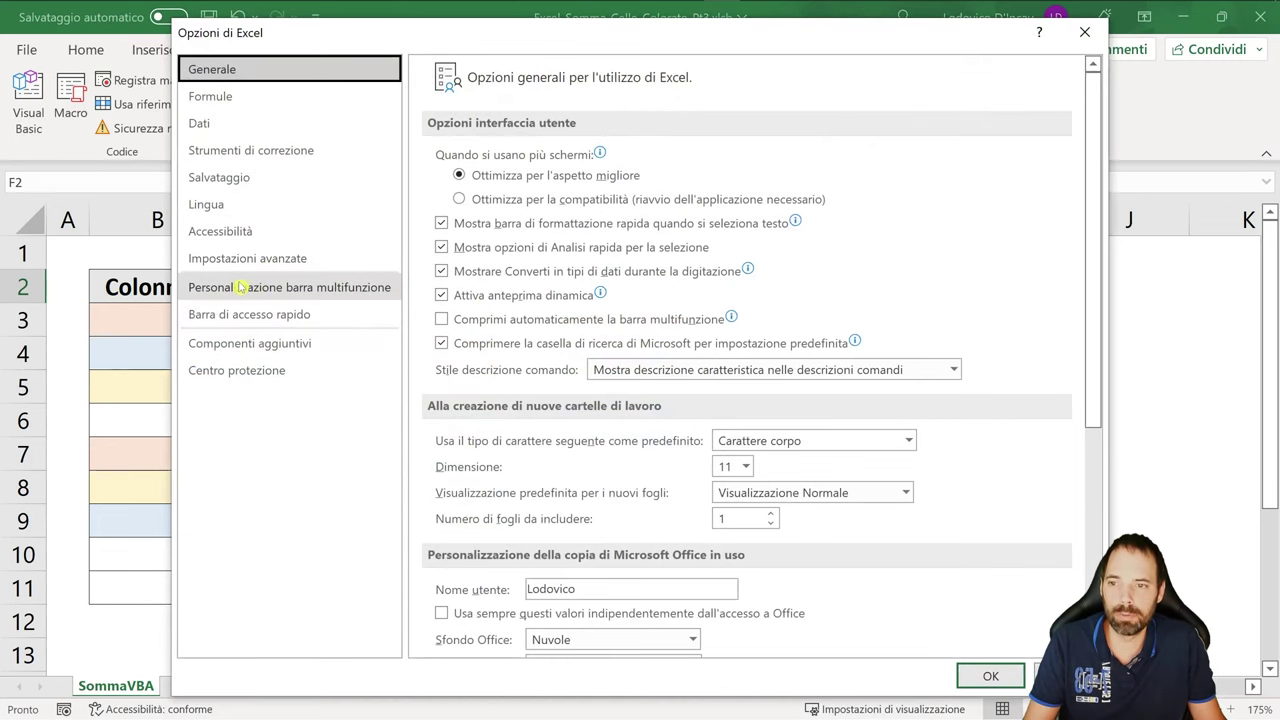
pyautogui.click(240, 288)
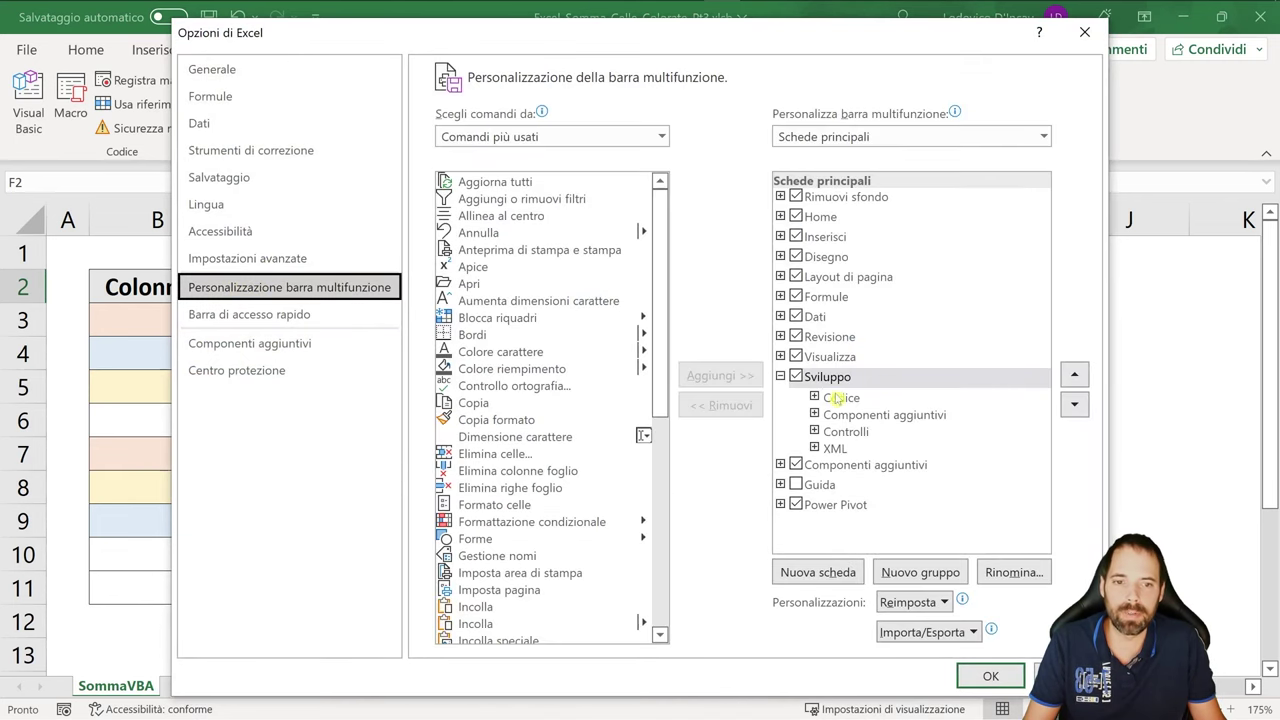
pyautogui.press('Return')
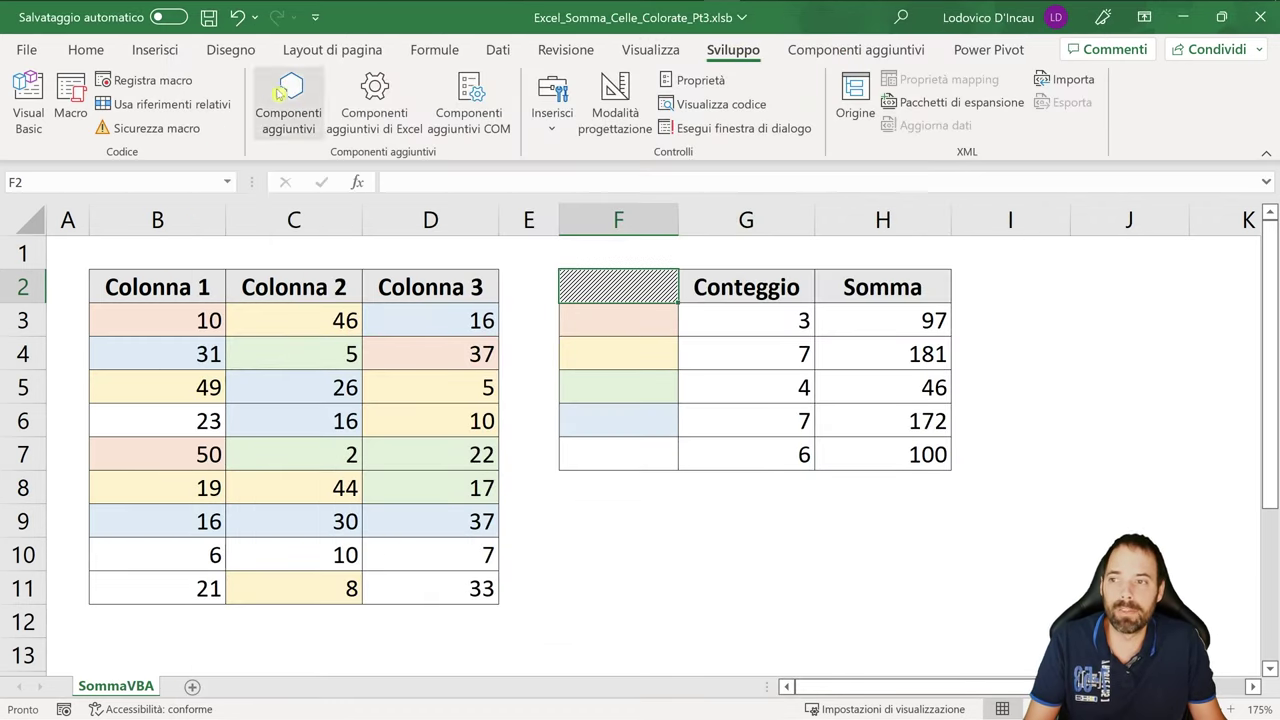
pyautogui.click(31, 97)
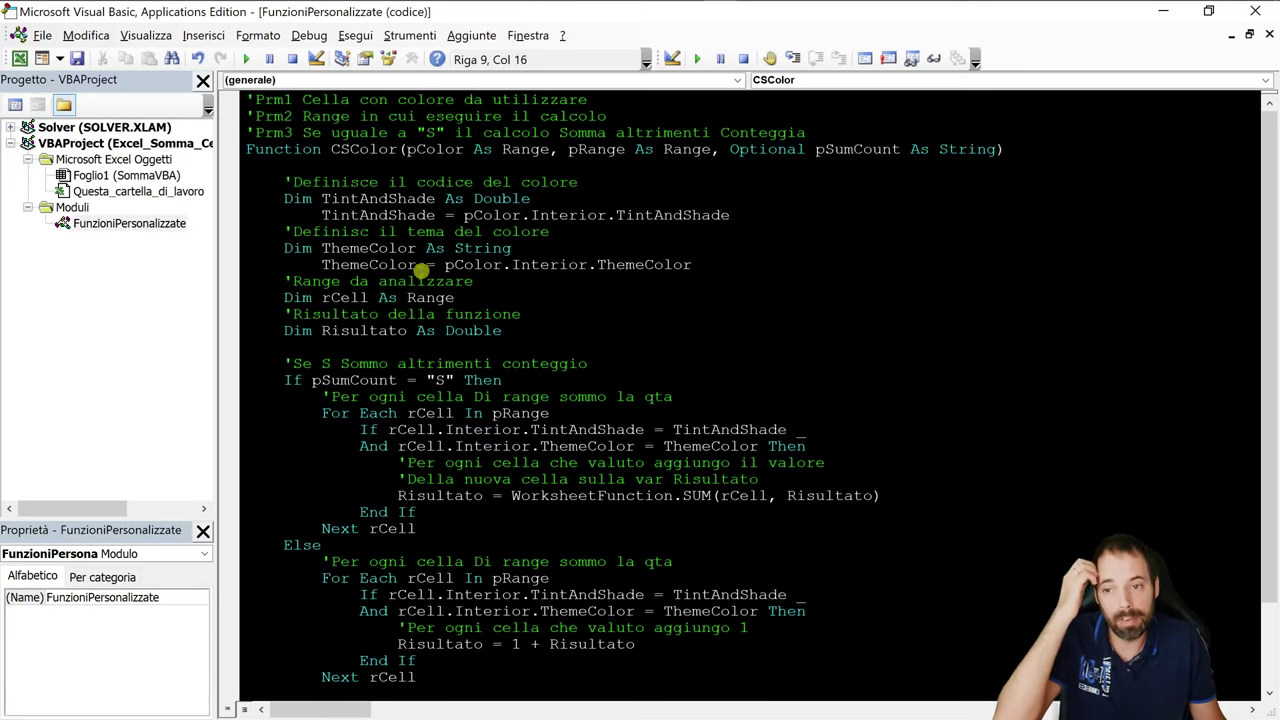
# Browse the worksheet and workbook code windows, then cancel inserting a new module
pyautogui.click(566, 379)
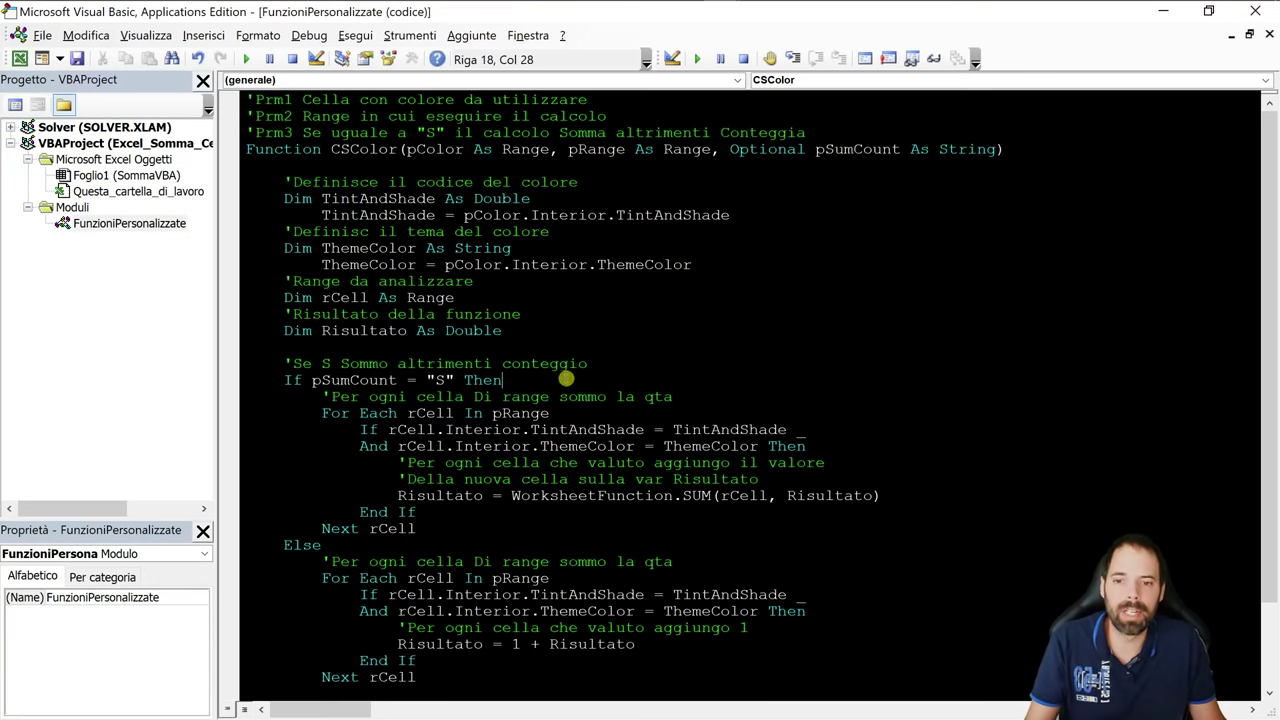
pyautogui.doubleClick(127, 177)
pyautogui.doubleClick(130, 193)
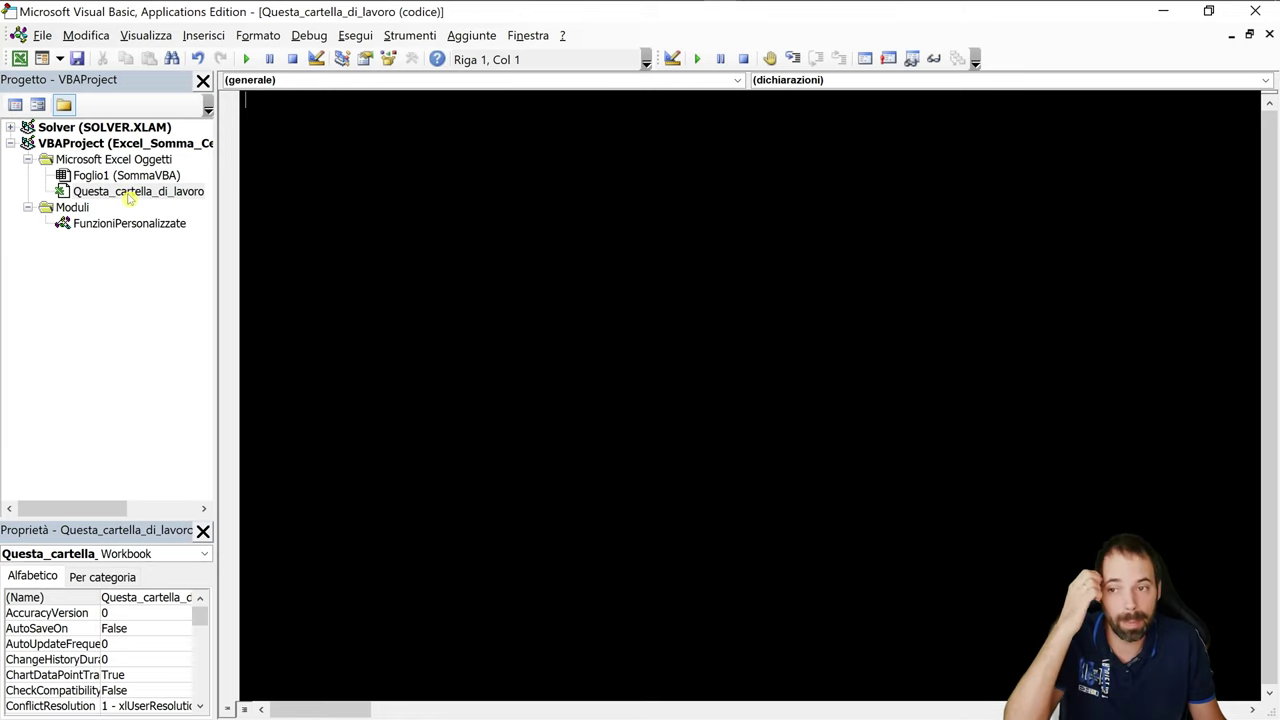
pyautogui.rightClick(112, 195)
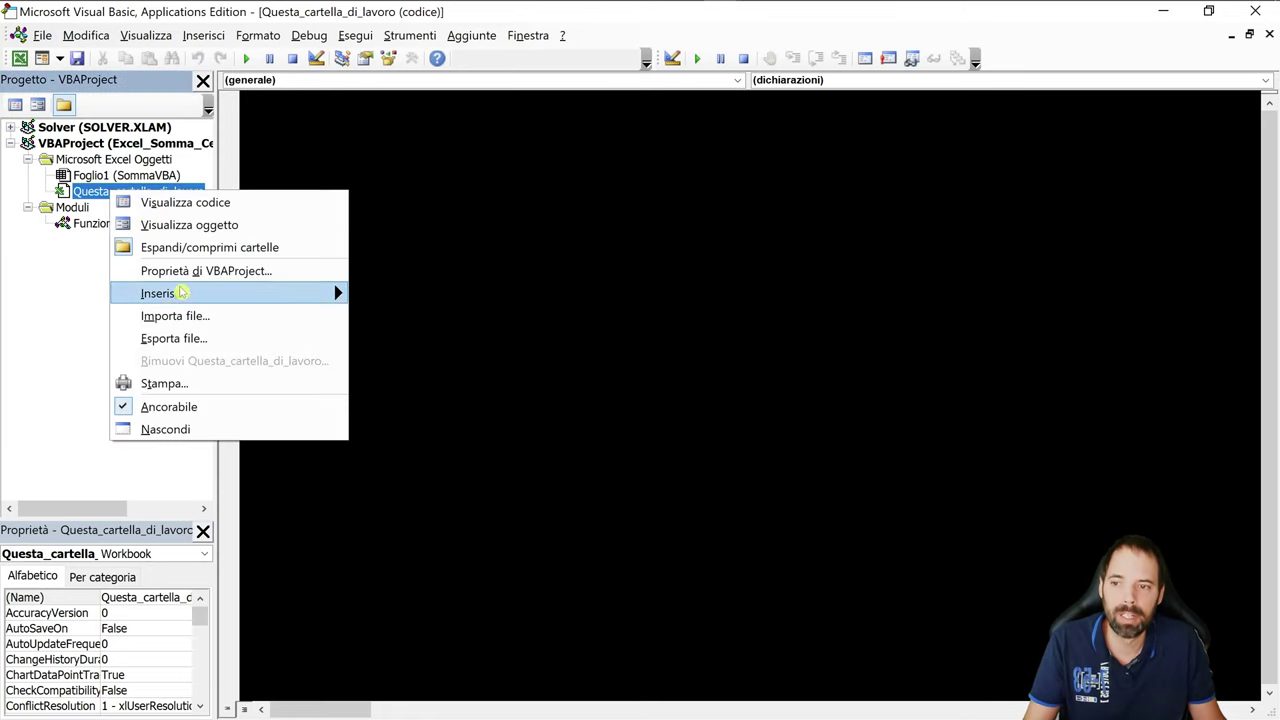
pyautogui.moveTo(180, 292)
pyautogui.click(428, 190)
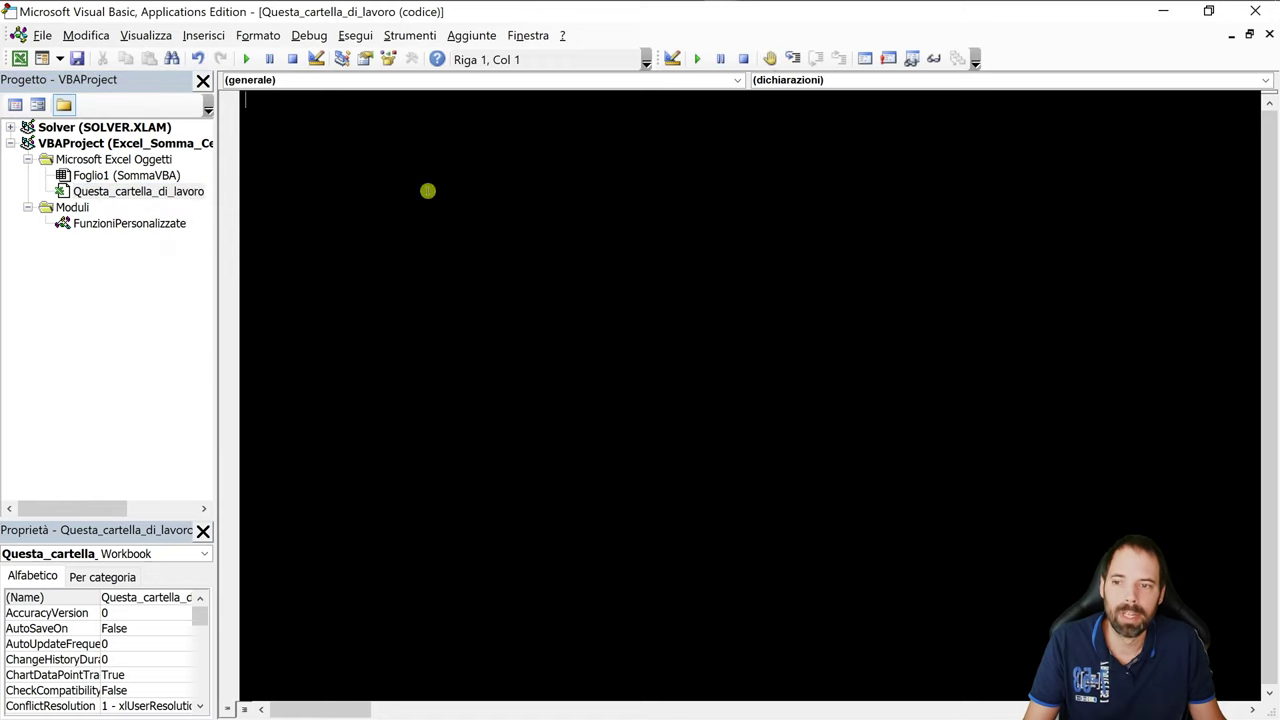
# Select the FunzioniPersonalizzate module, check its Name property and open its code
pyautogui.click(98, 225)
pyautogui.click(155, 597)
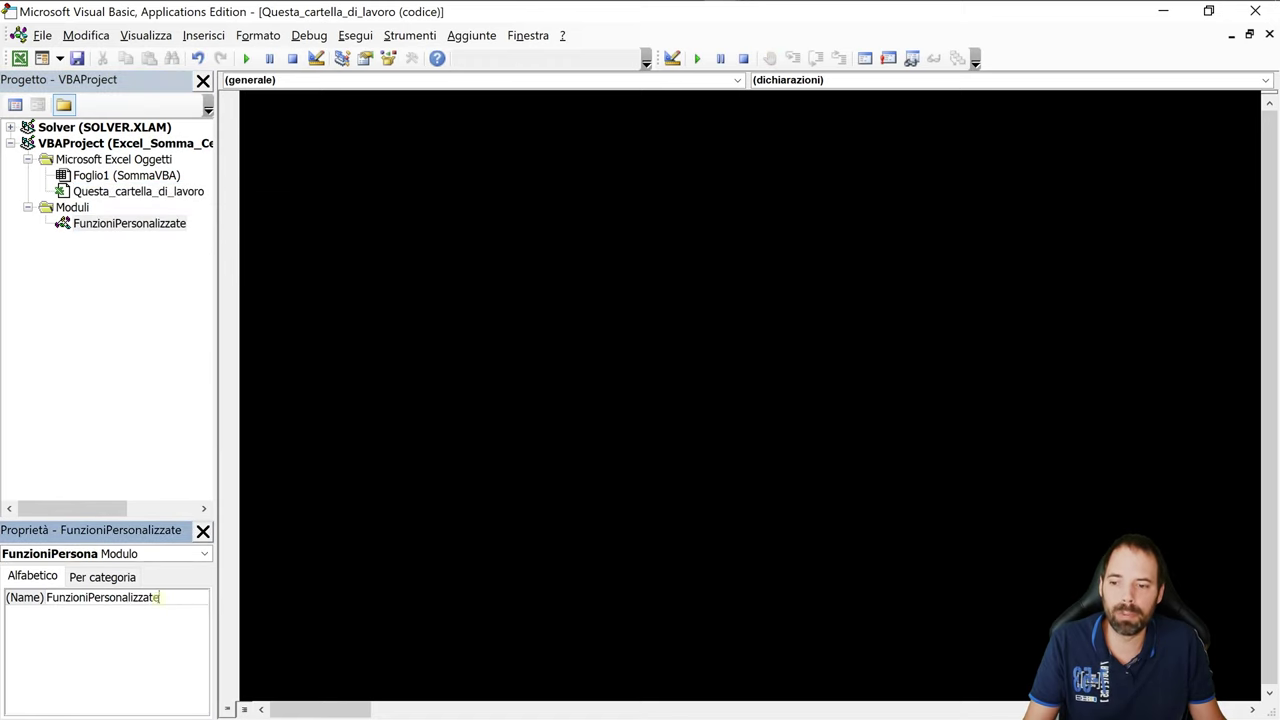
pyautogui.doubleClick(155, 597)
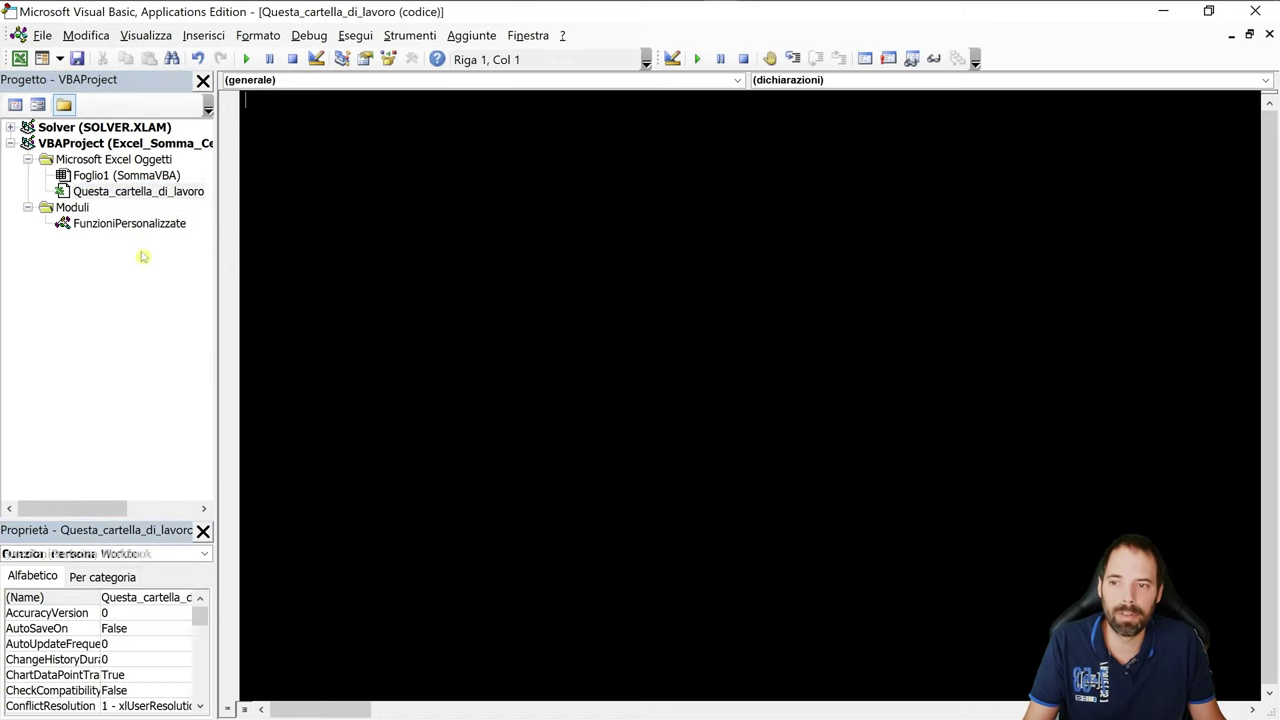
pyautogui.doubleClick(117, 229)
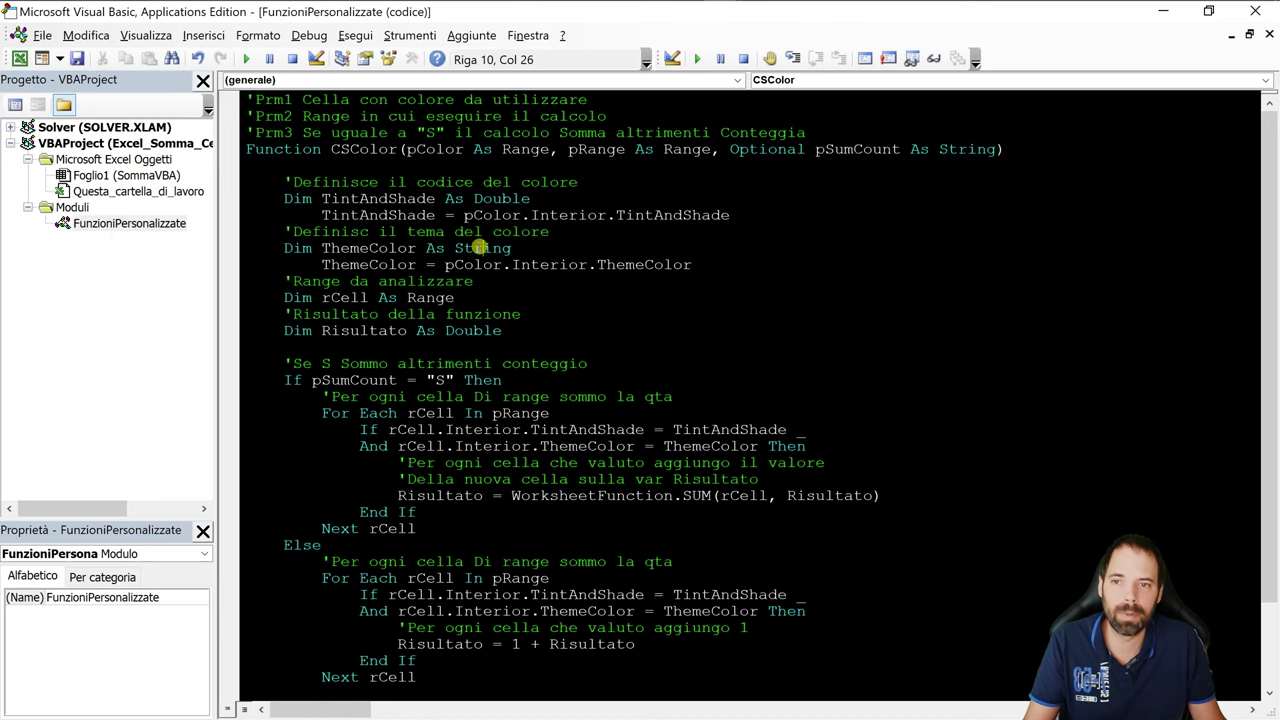
# Highlight CSColor's header and declarations, then the sum-or-count, result and ThemeColor lines
pyautogui.moveTo(248, 149); pyautogui.dragTo(467, 552)
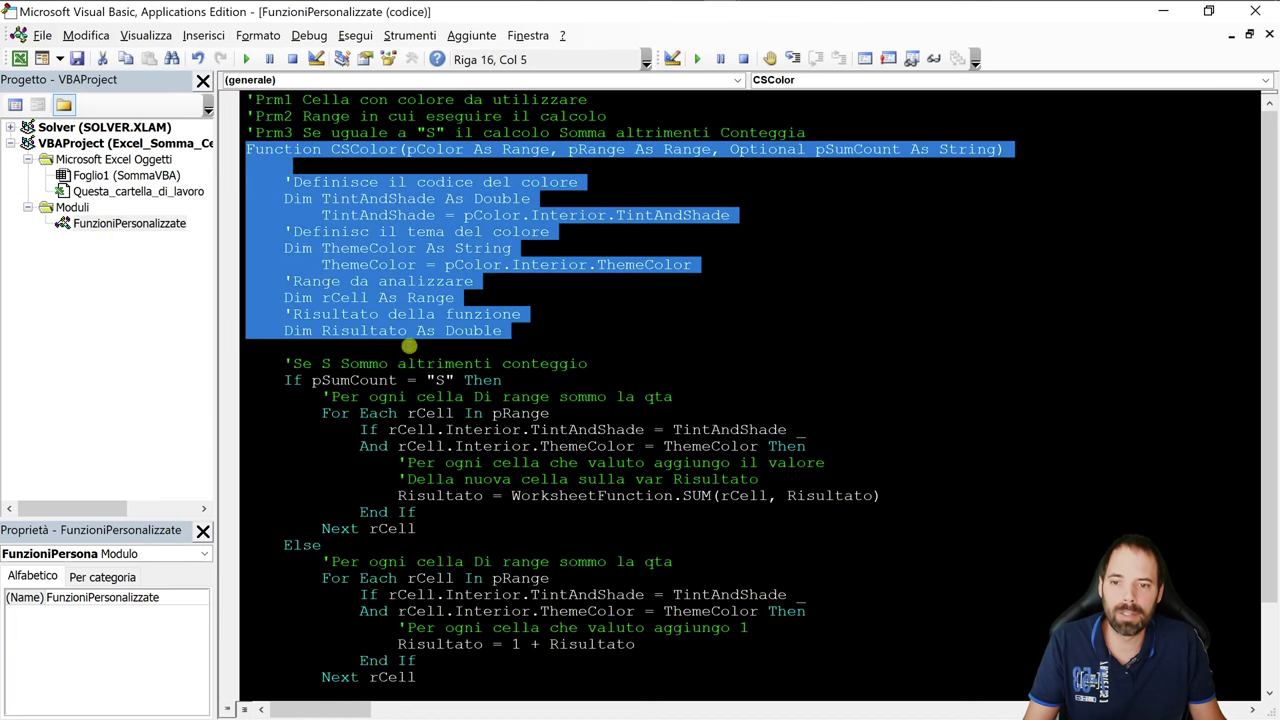
pyautogui.click(714, 332)
pyautogui.scroll(-2, 690, 333)
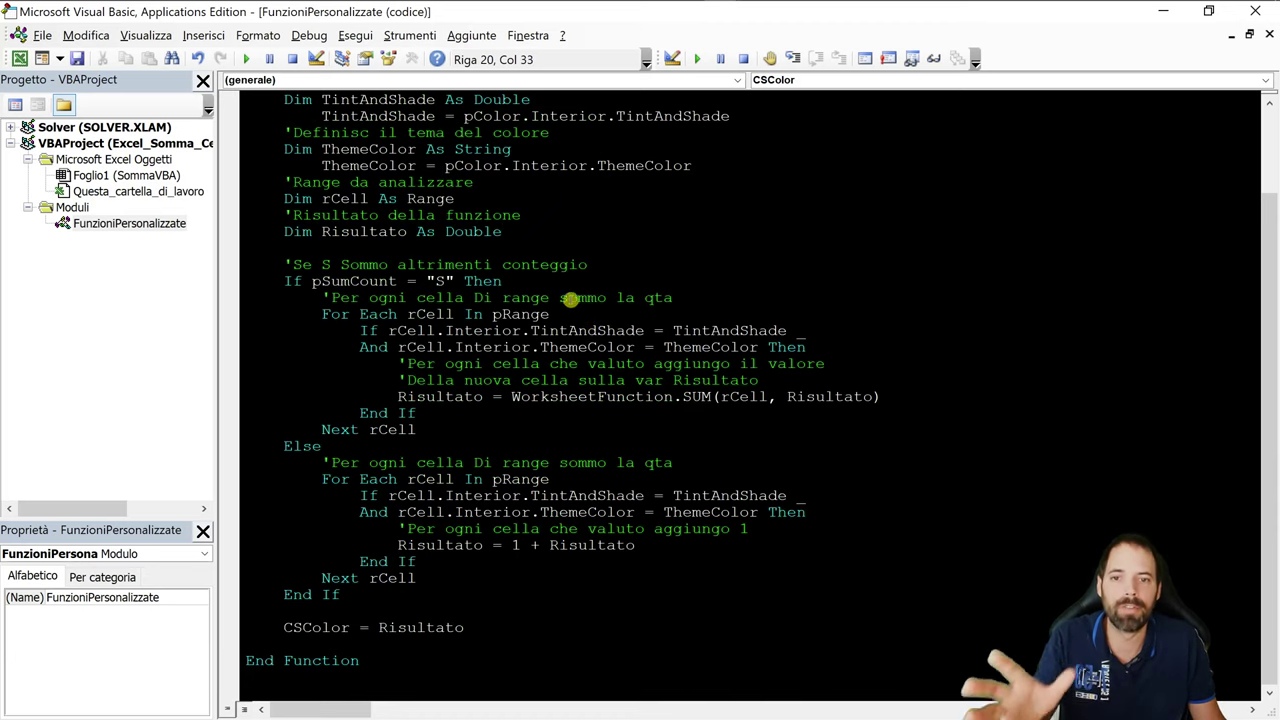
pyautogui.click(567, 265)
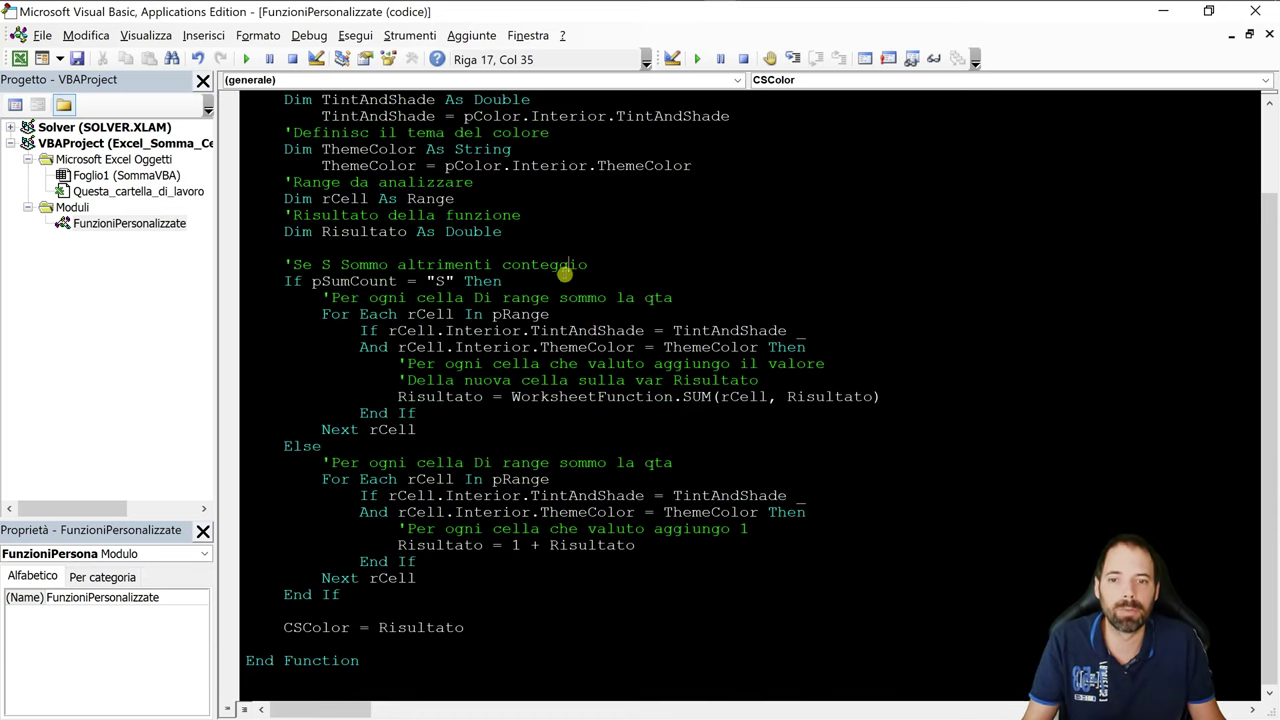
pyautogui.scroll(2, 657, 292)
pyautogui.click(526, 316)
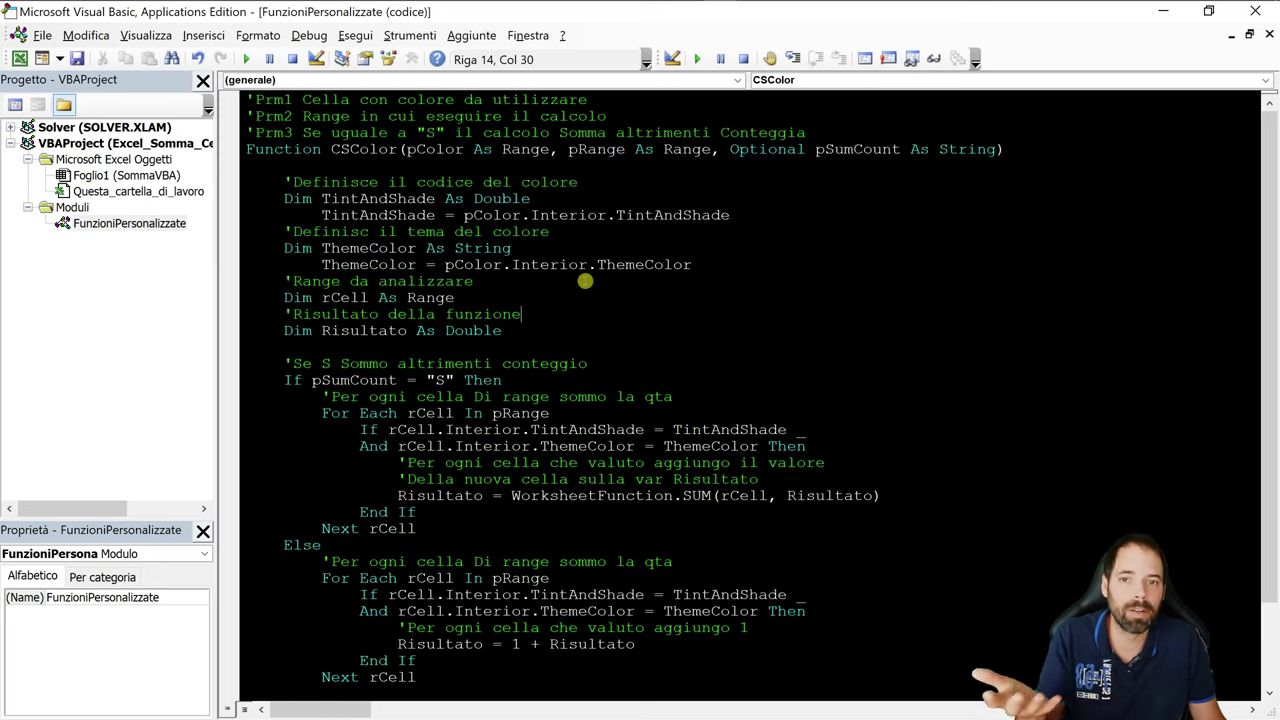
pyautogui.click(607, 265)
# Highlight the three parameter descriptions, including the S condition, then the Function CSColor header
pyautogui.doubleClick(270, 97)
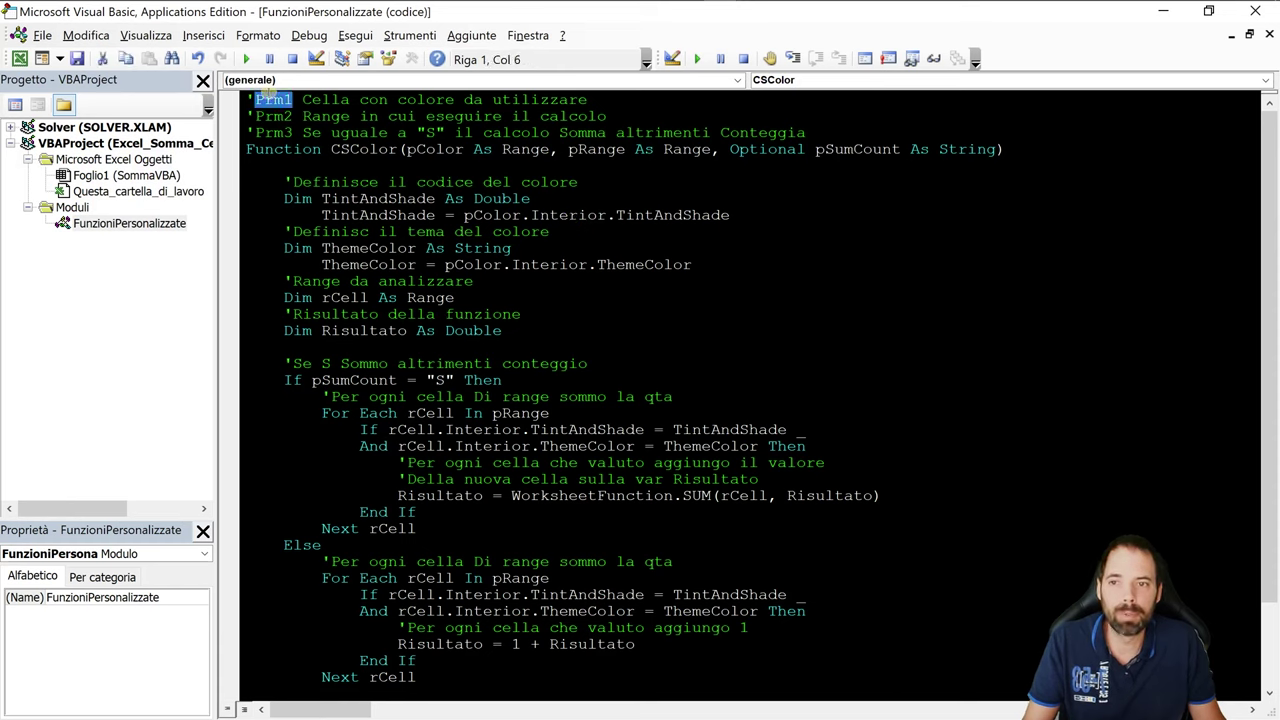
pyautogui.moveTo(320, 99); pyautogui.dragTo(613, 96)
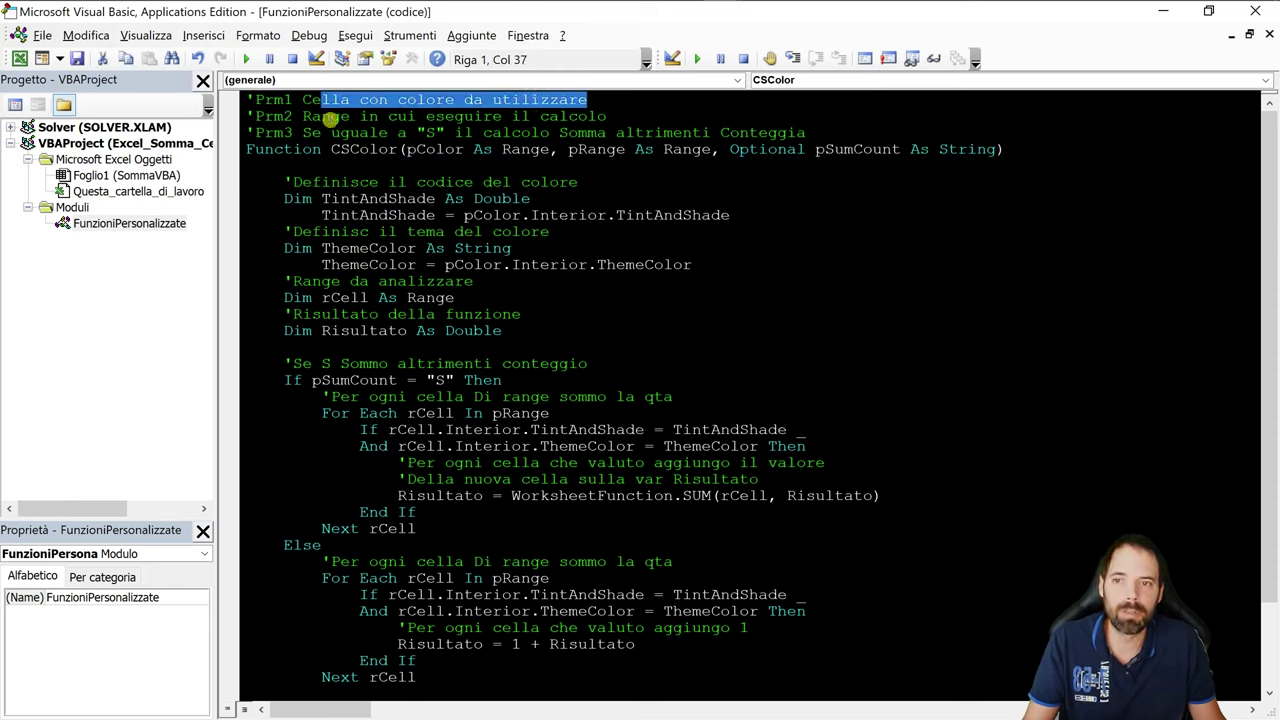
pyautogui.doubleClick(276, 115)
pyautogui.moveTo(312, 116); pyautogui.dragTo(607, 117)
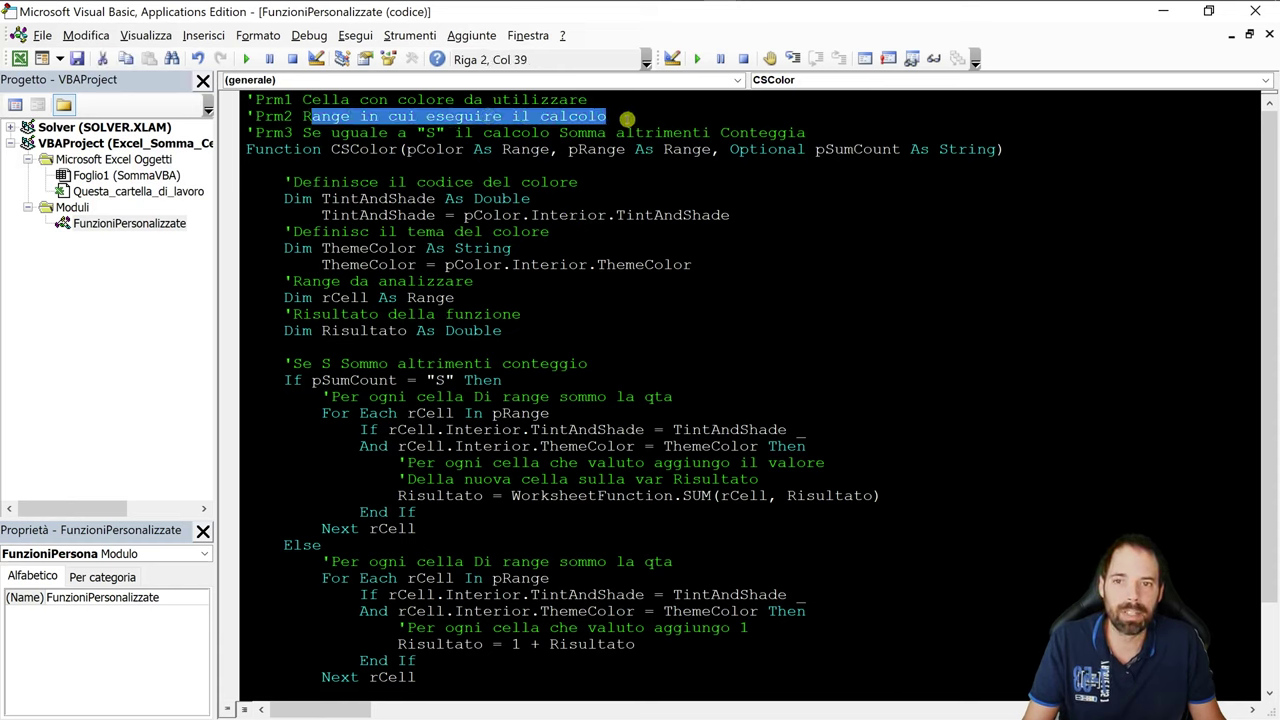
pyautogui.doubleClick(261, 131)
pyautogui.moveTo(310, 132); pyautogui.dragTo(432, 133)
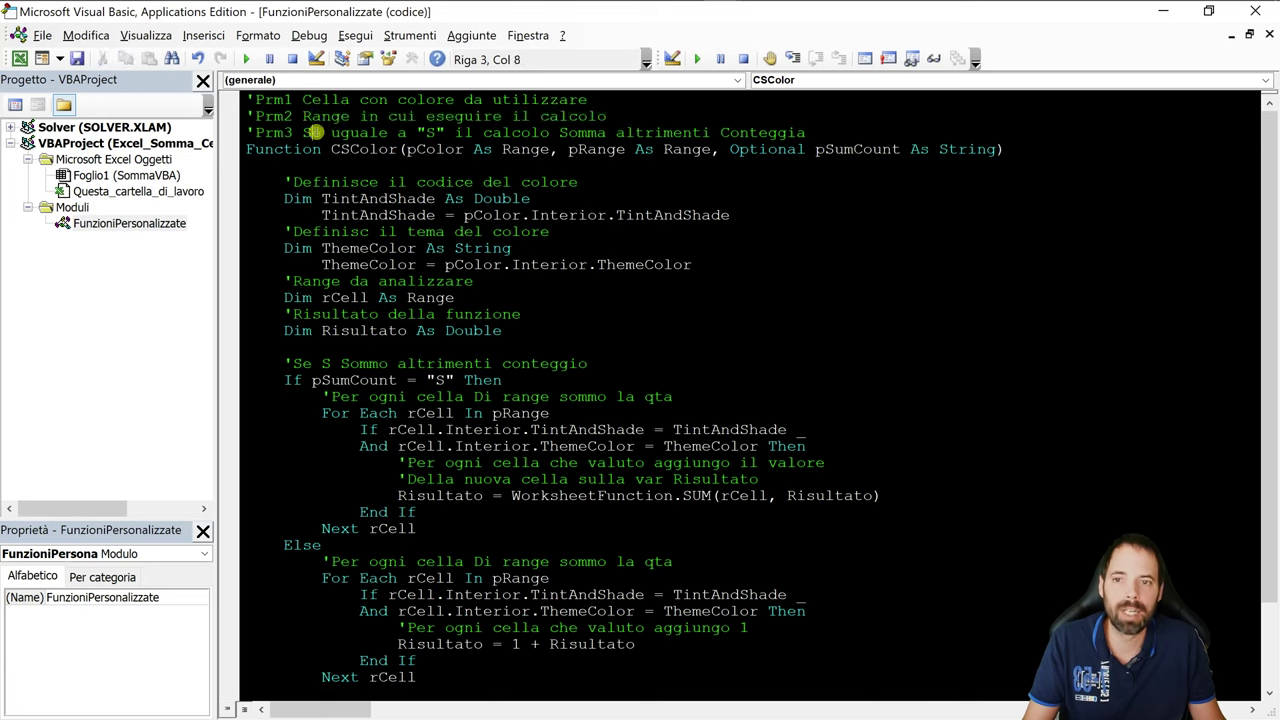
pyautogui.click(783, 132)
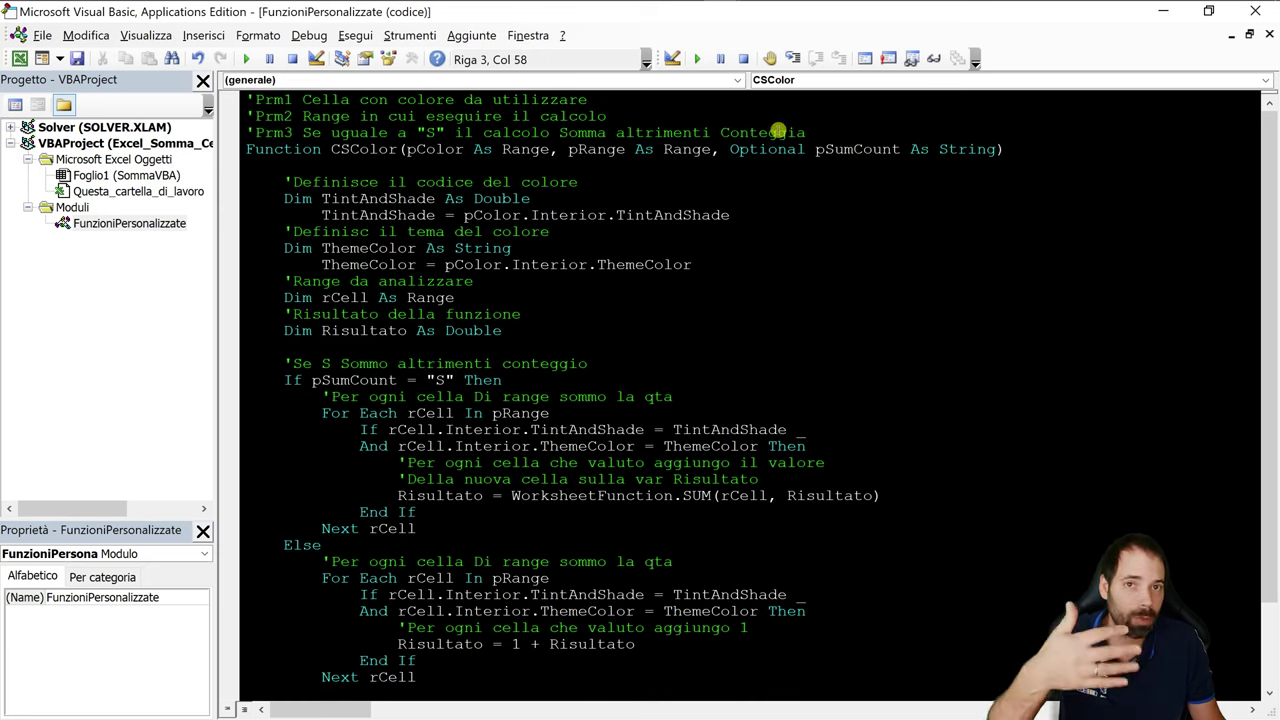
pyautogui.click(795, 132)
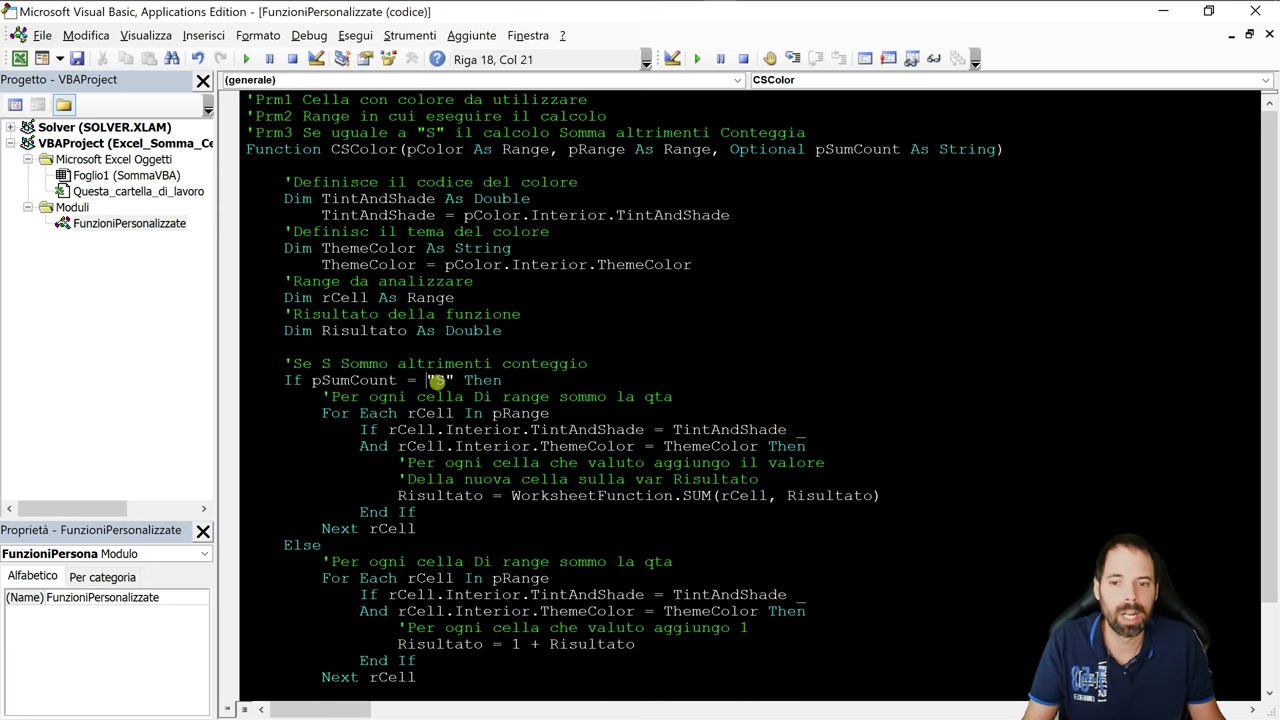
pyautogui.click(585, 168)
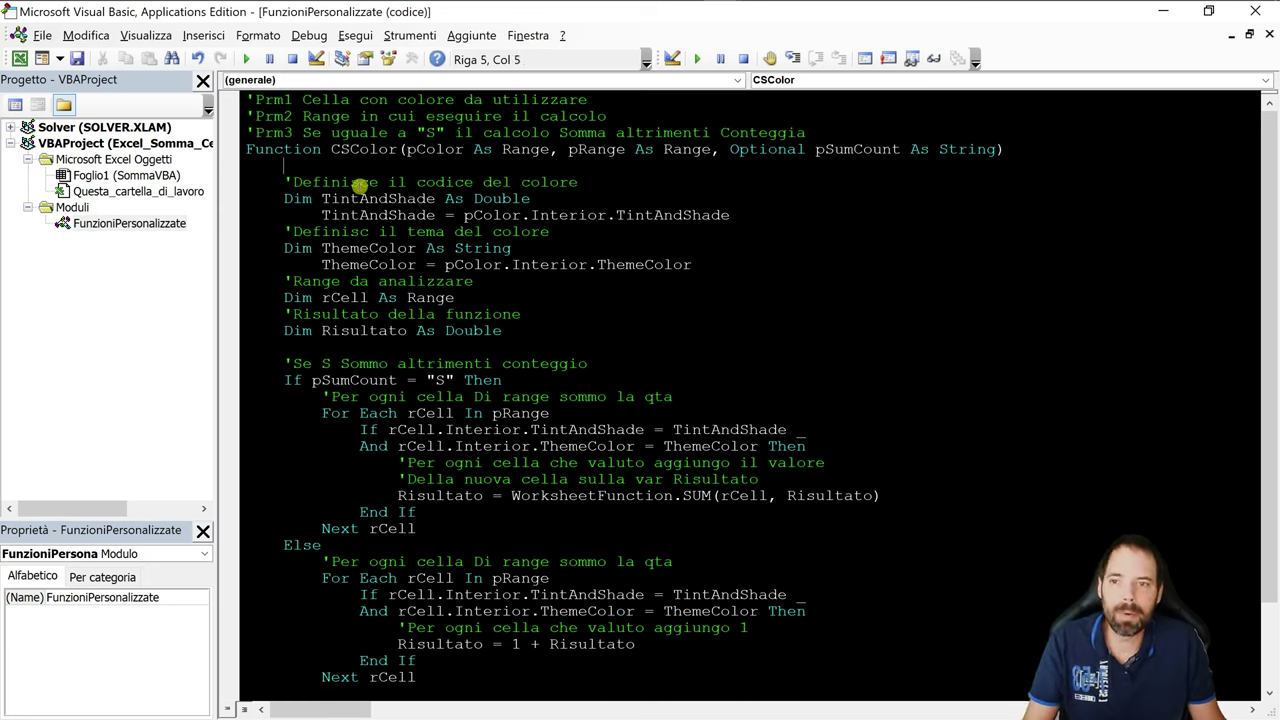
pyautogui.doubleClick(273, 149)
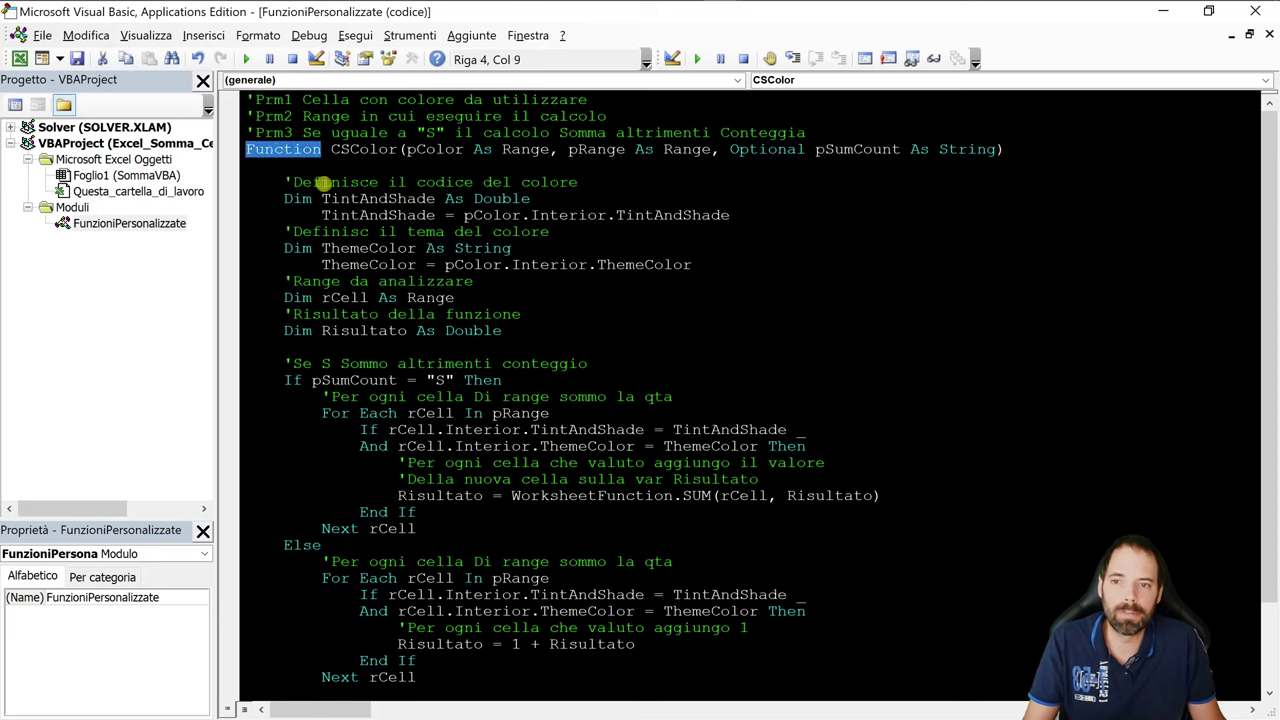
pyautogui.doubleClick(350, 149)
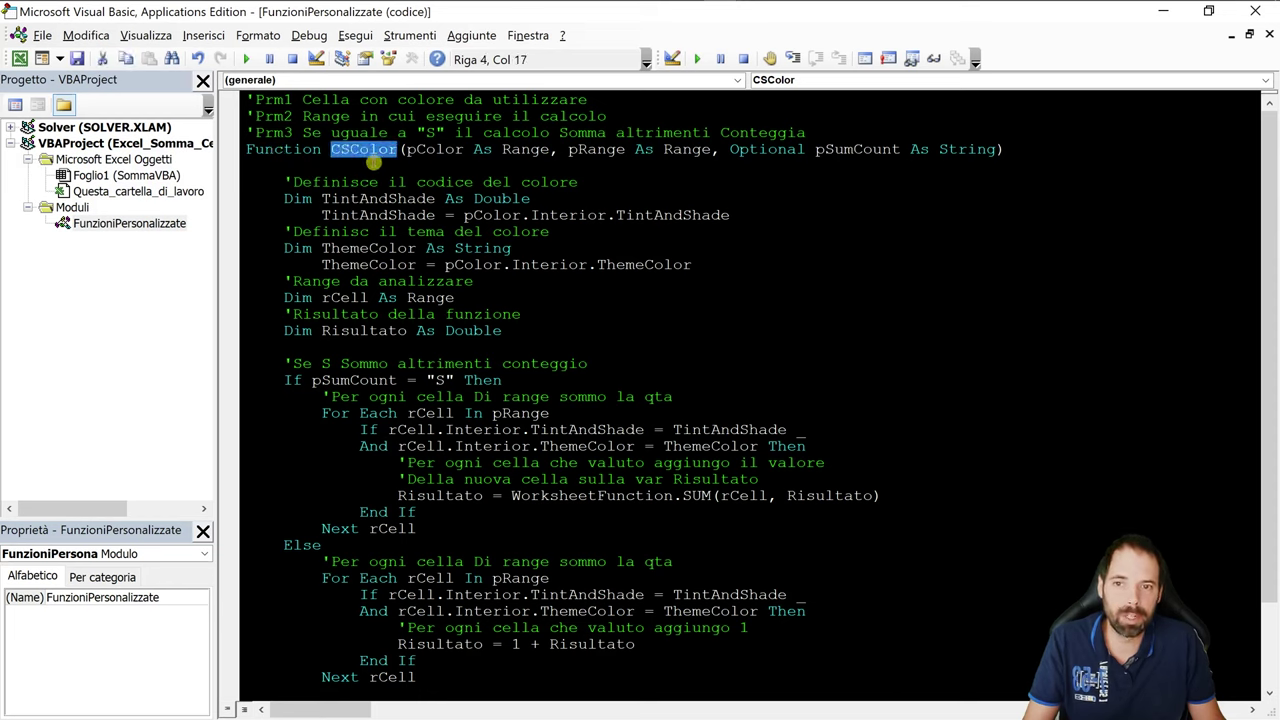
pyautogui.moveTo(406, 150); pyautogui.dragTo(440, 149)
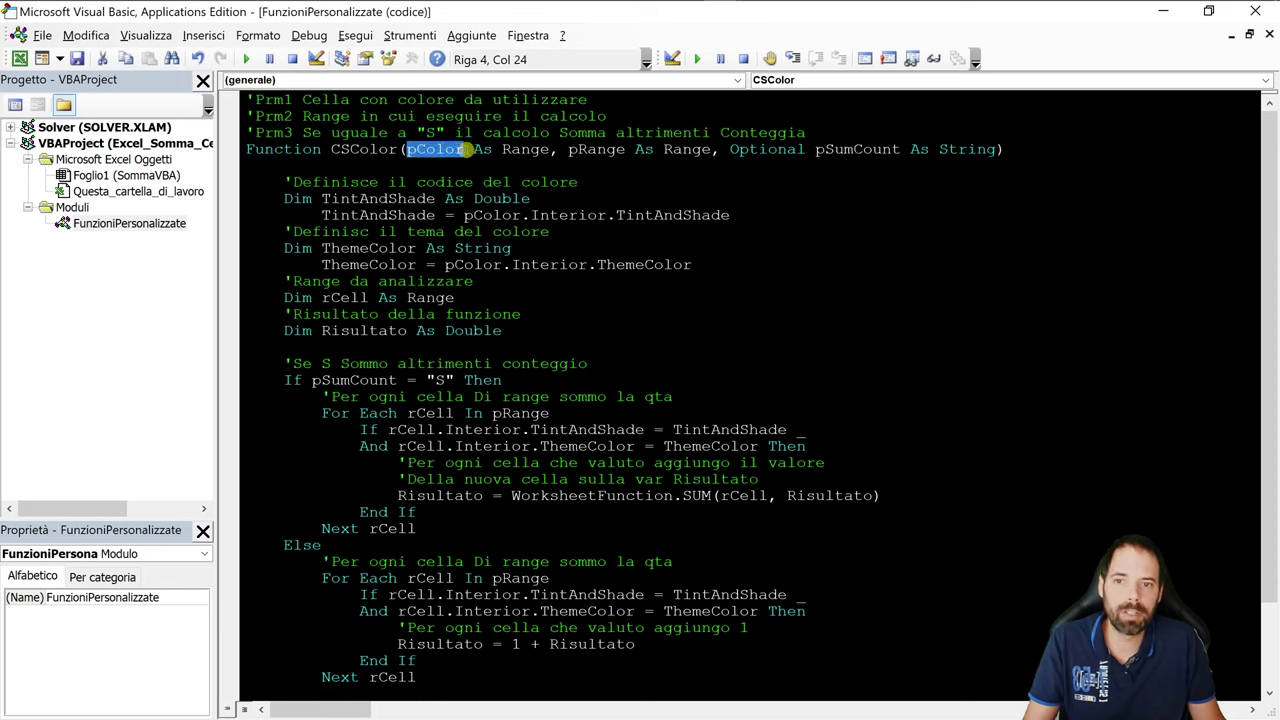
pyautogui.click(408, 157)
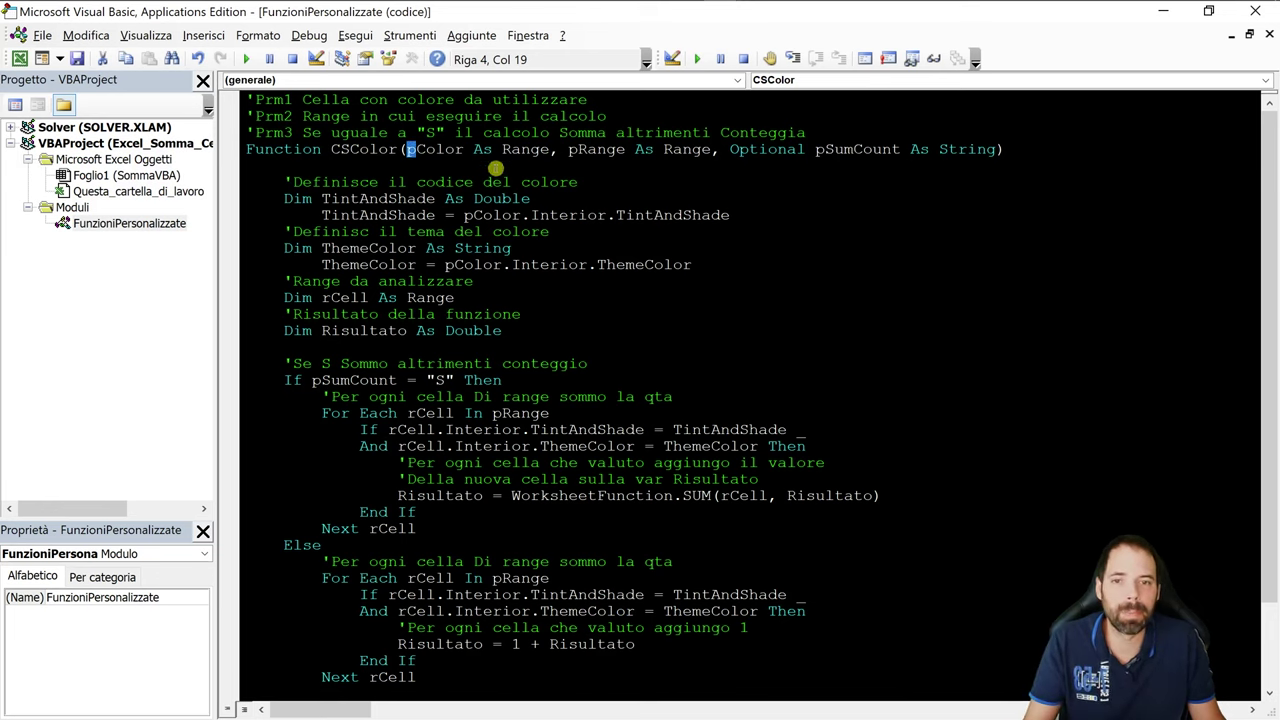
pyautogui.click(490, 182)
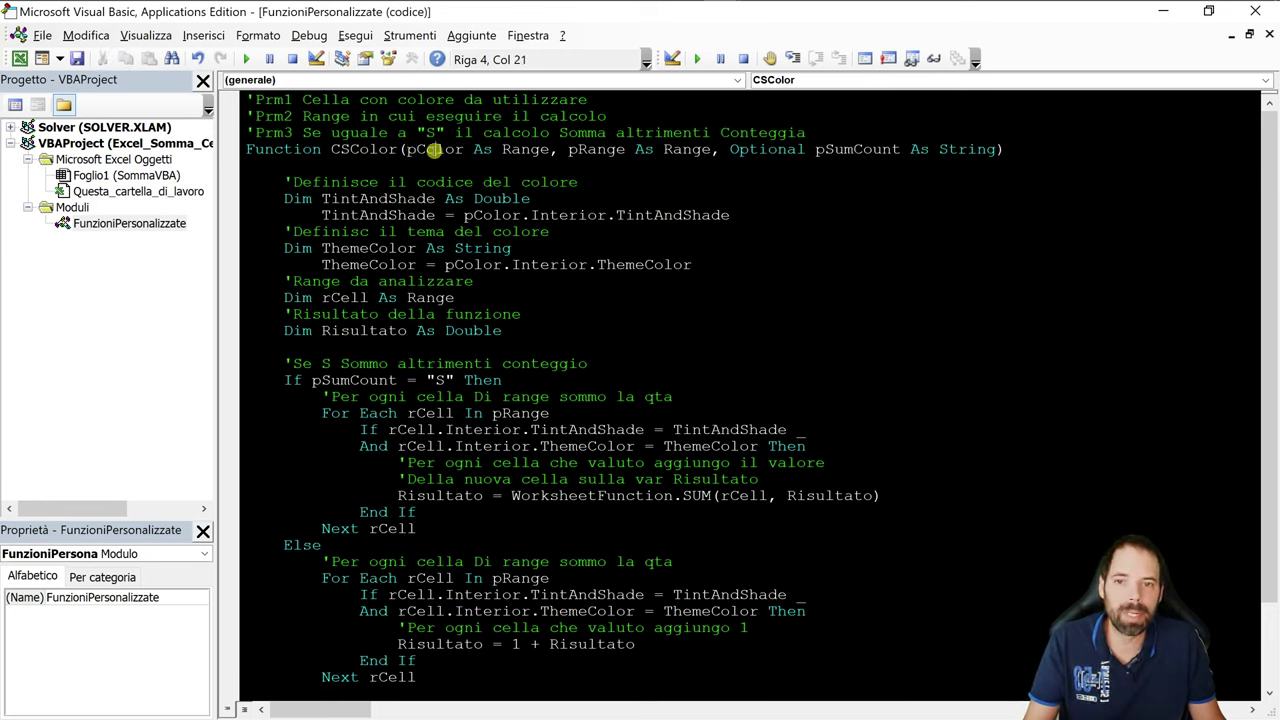
pyautogui.doubleClick(435, 149)
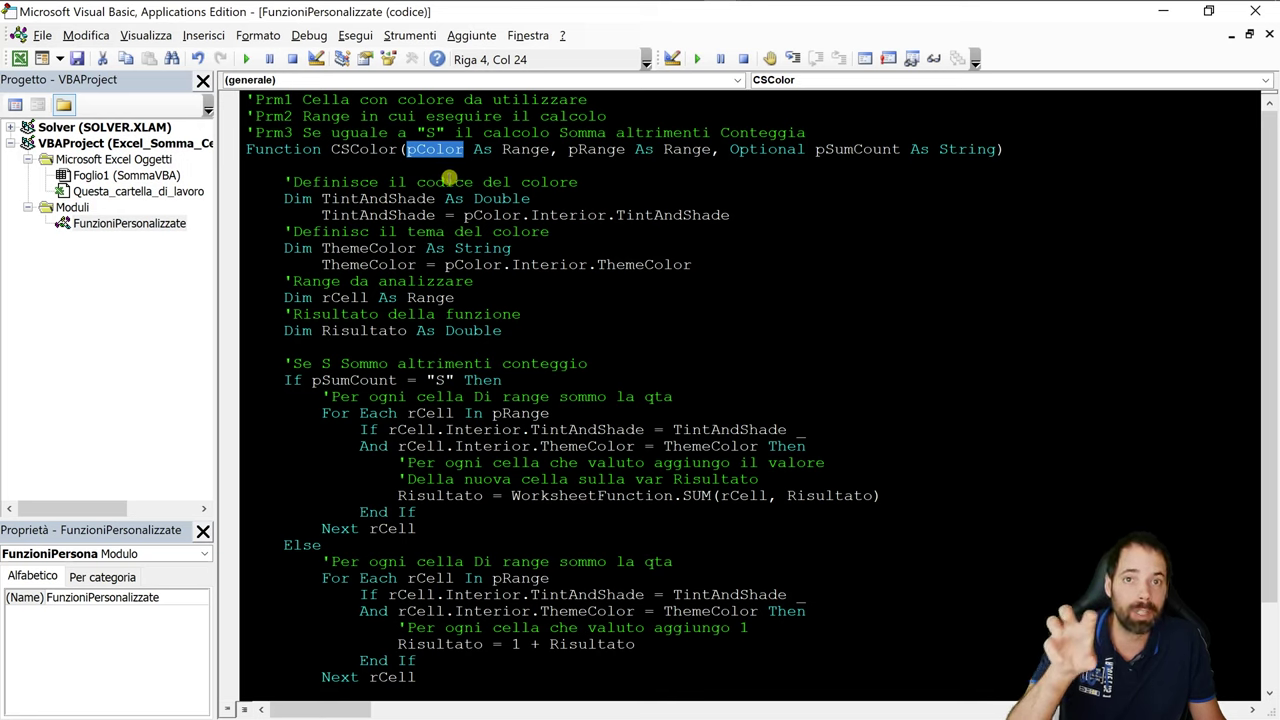
pyautogui.doubleClick(597, 149)
pyautogui.doubleClick(687, 149)
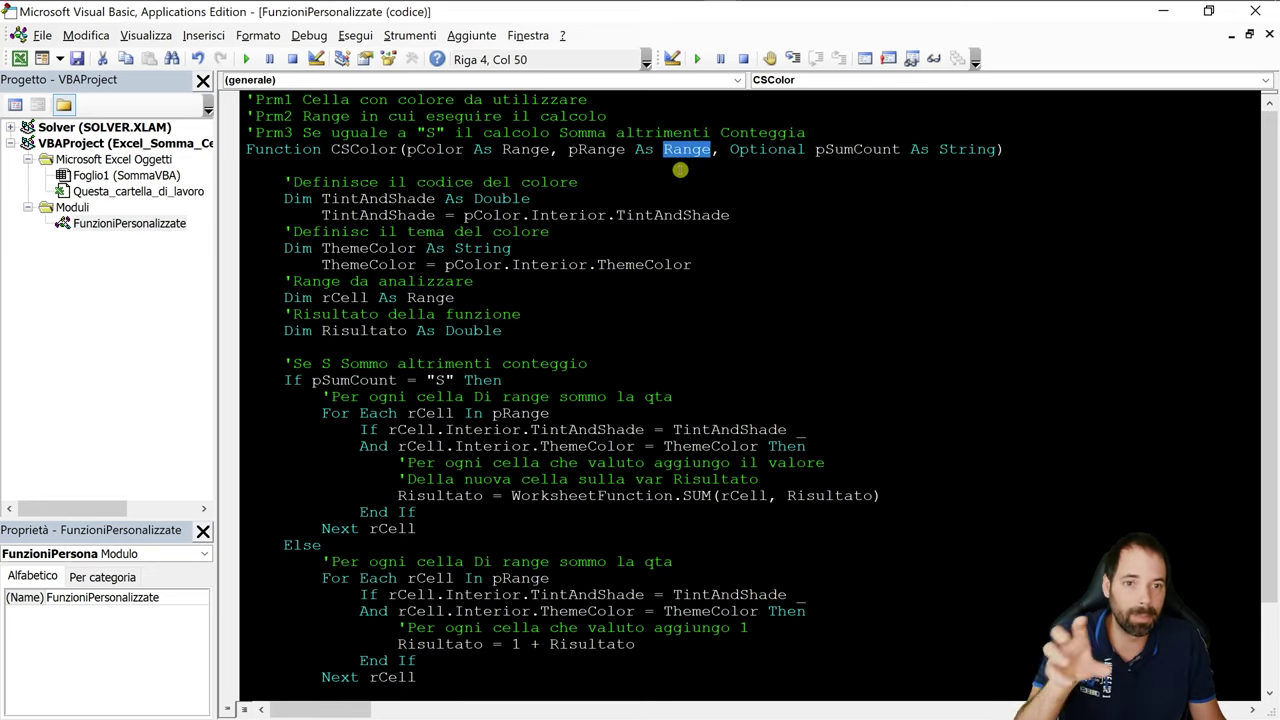
pyautogui.doubleClick(780, 151)
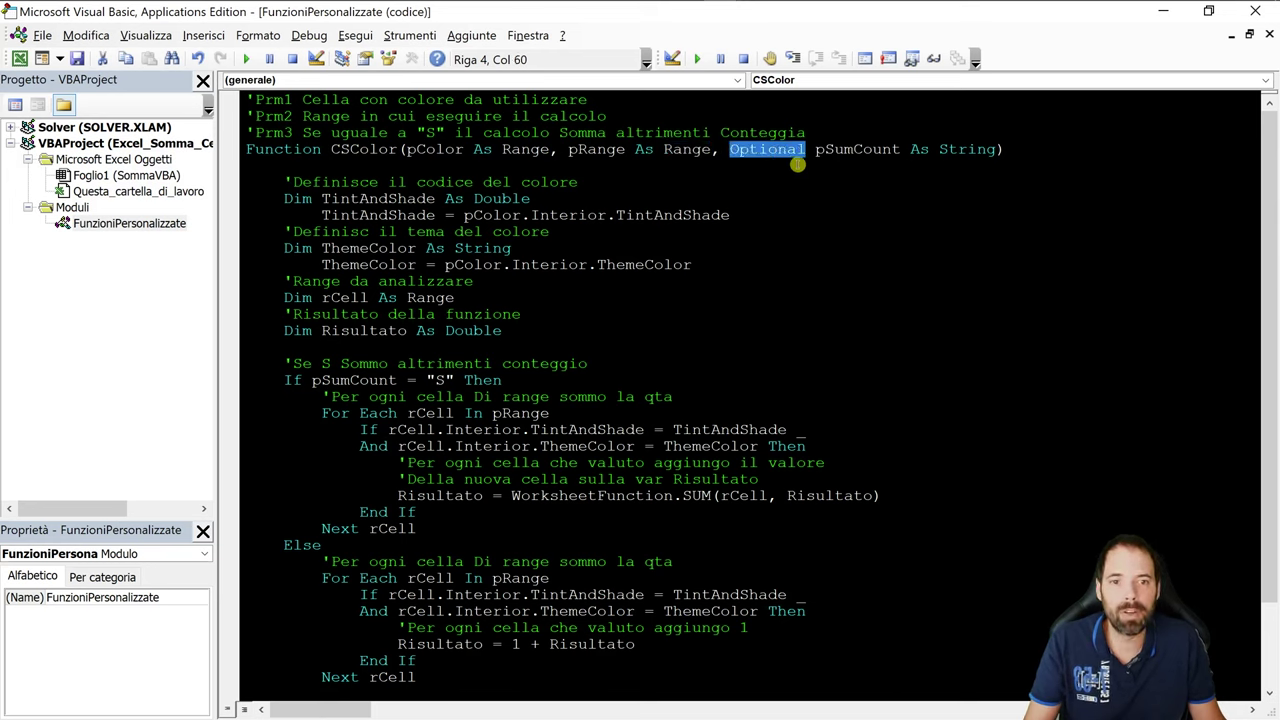
pyautogui.doubleClick(853, 149)
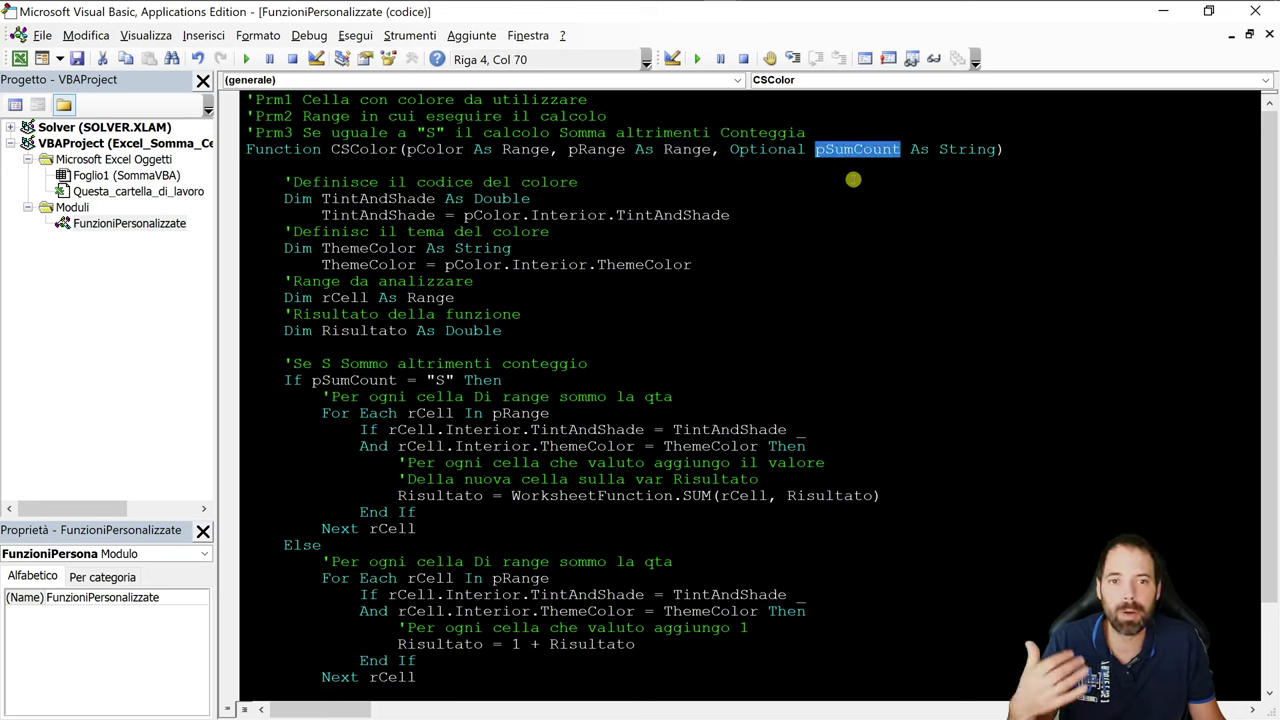
pyautogui.doubleClick(772, 150)
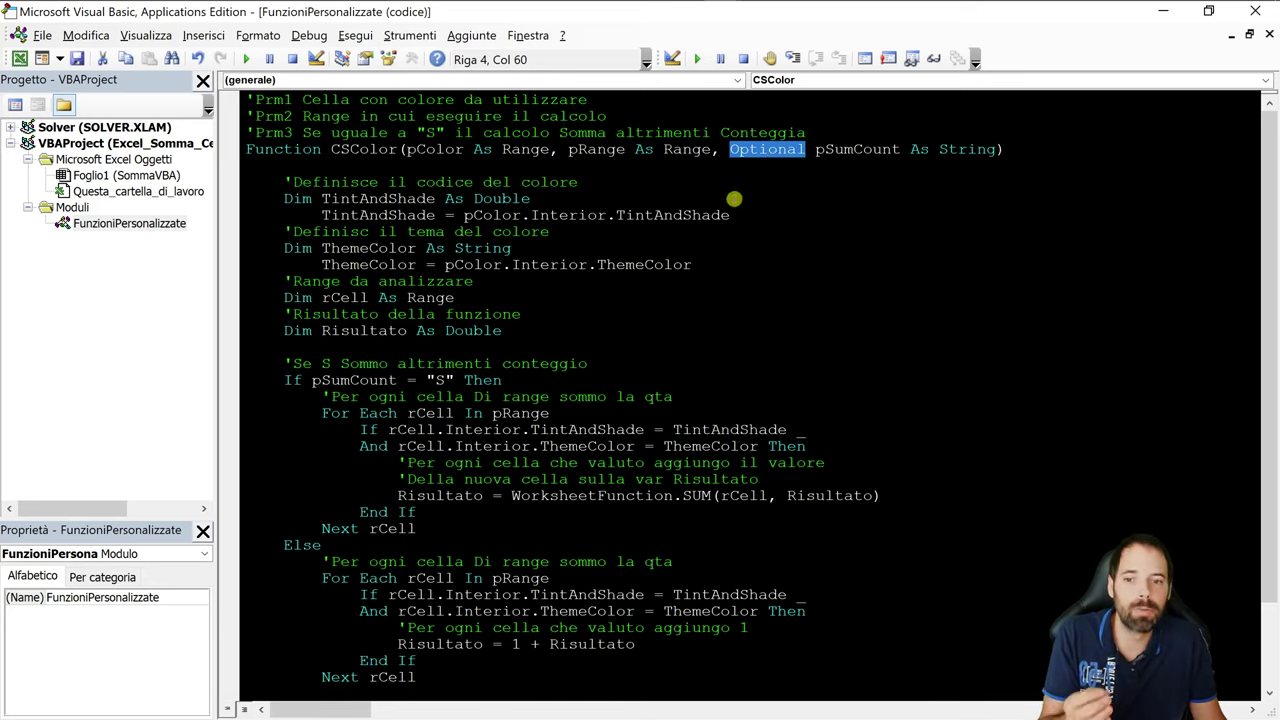
pyautogui.doubleClick(857, 150)
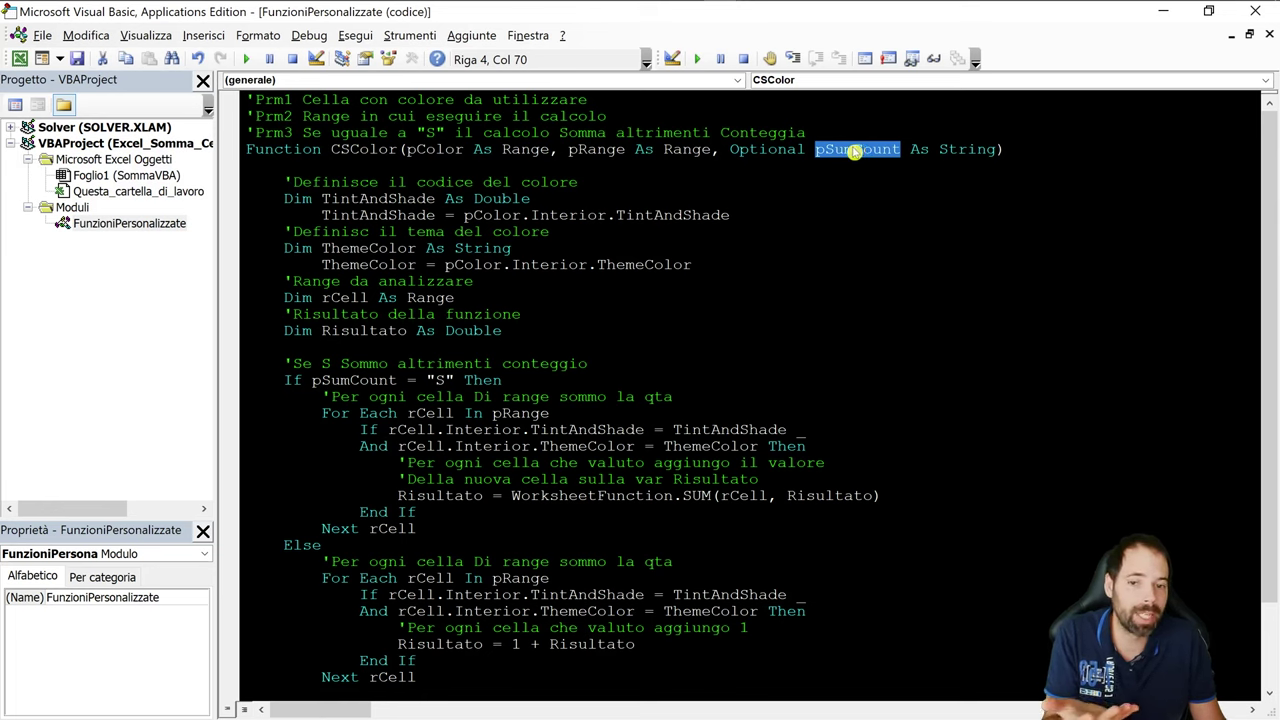
pyautogui.click(760, 182)
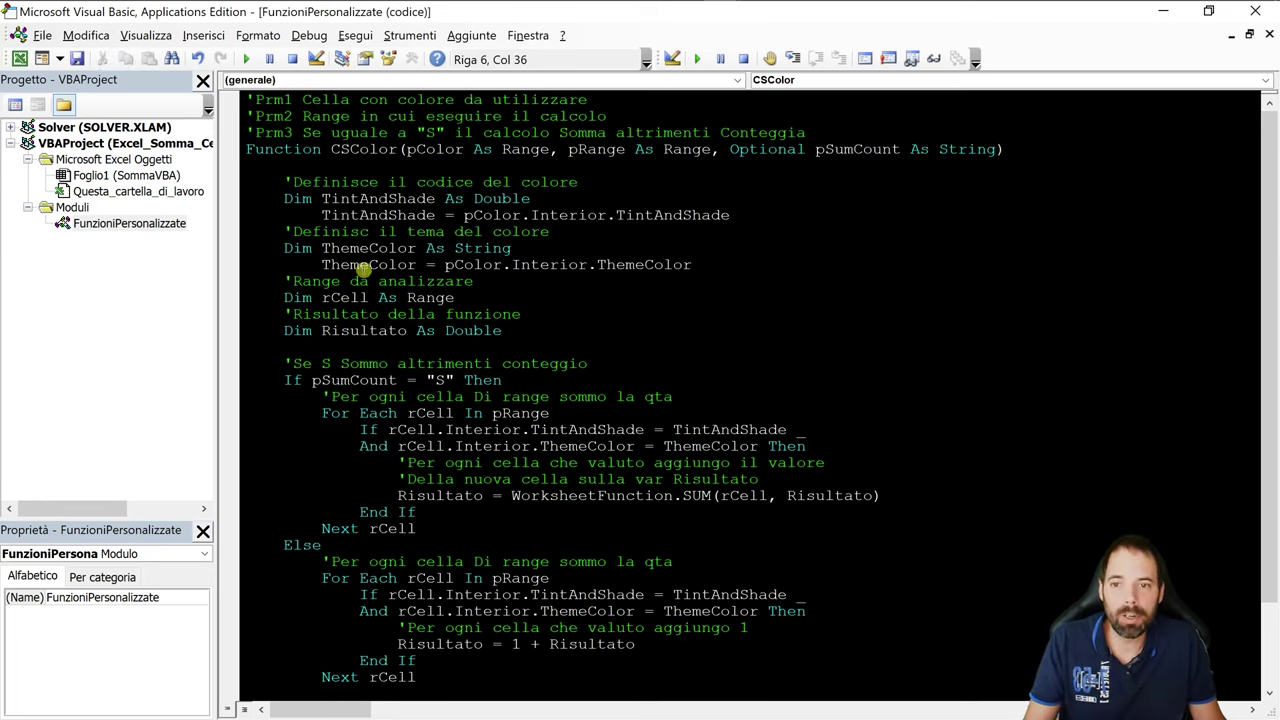
pyautogui.moveTo(273, 182); pyautogui.dragTo(585, 184)
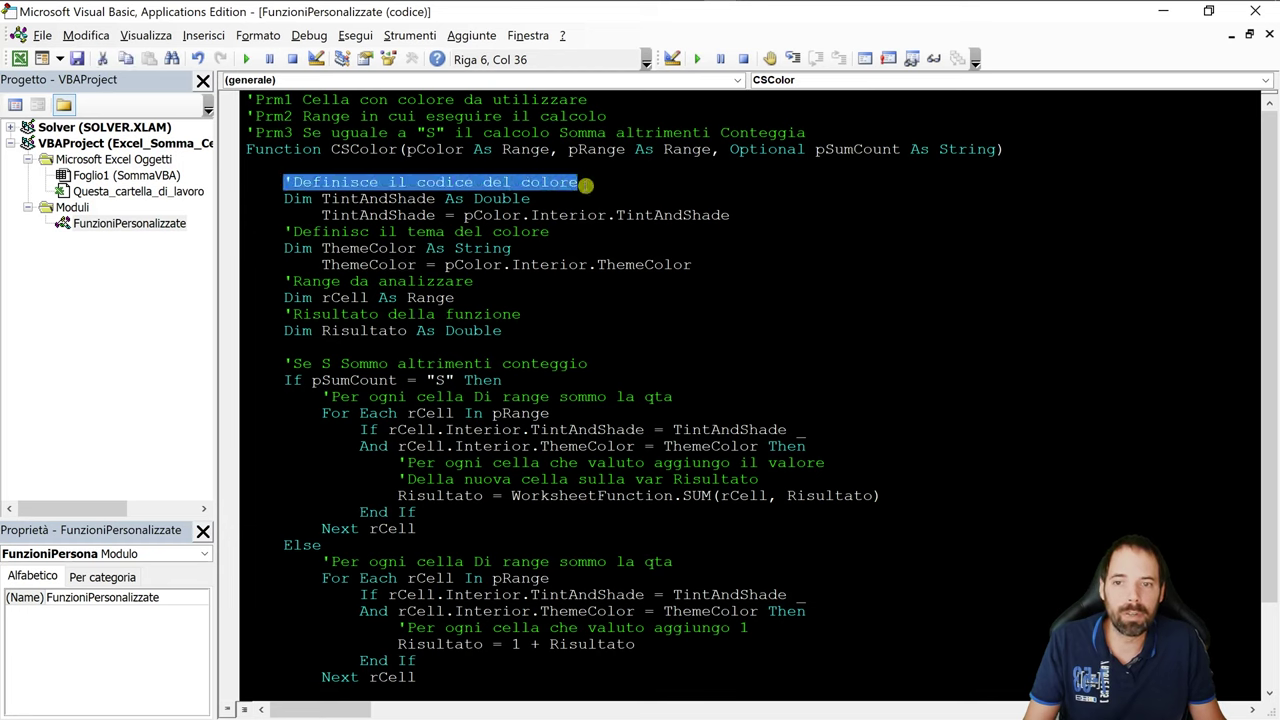
pyautogui.doubleClick(369, 216)
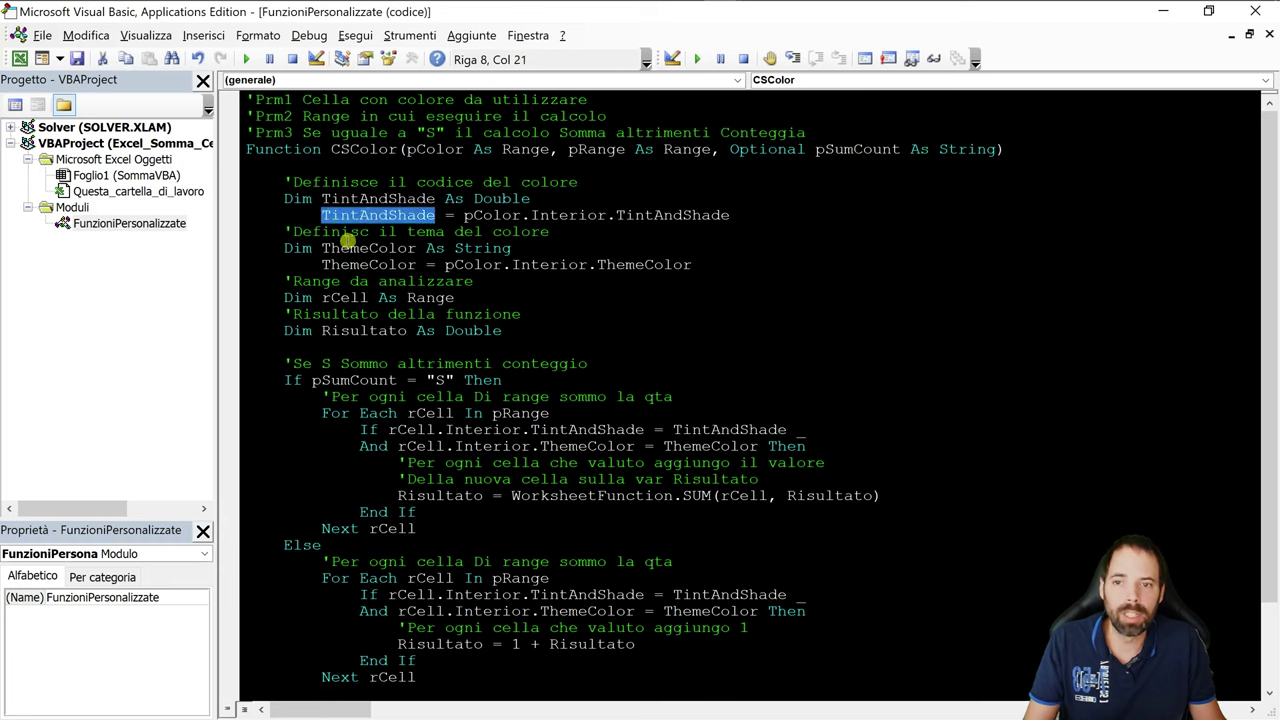
pyautogui.moveTo(616, 214); pyautogui.dragTo(733, 216)
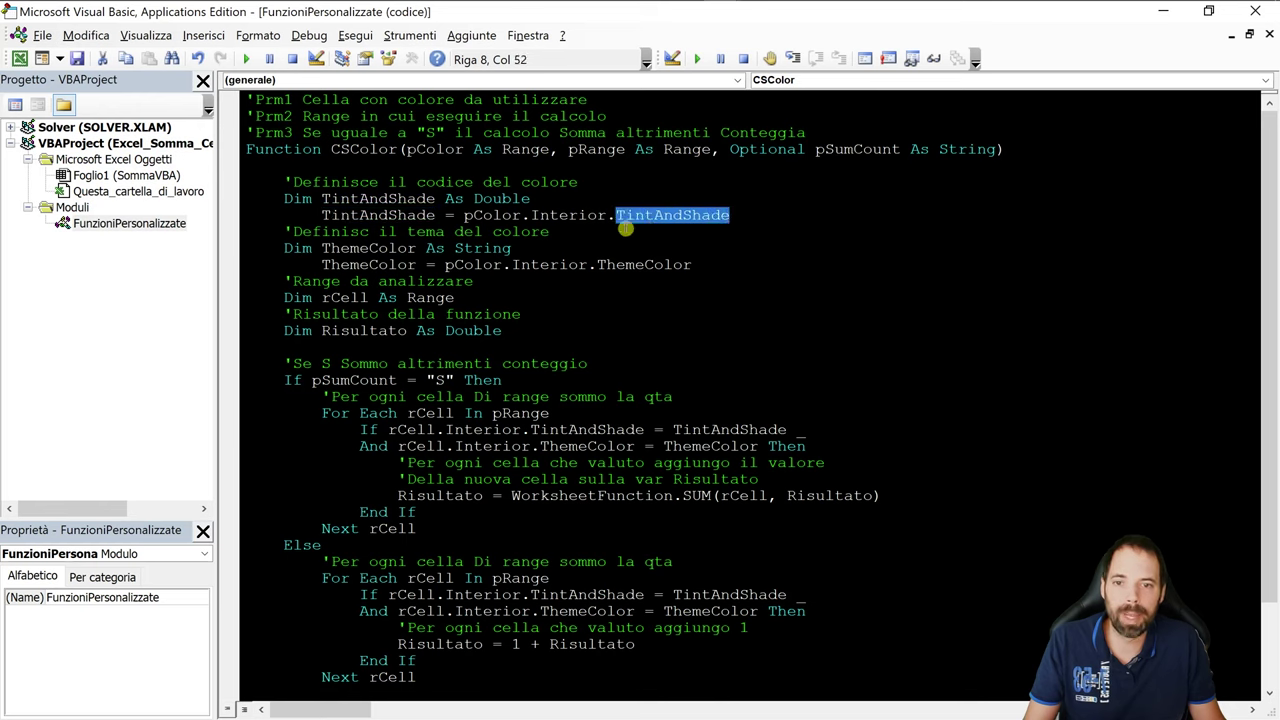
pyautogui.click(330, 216)
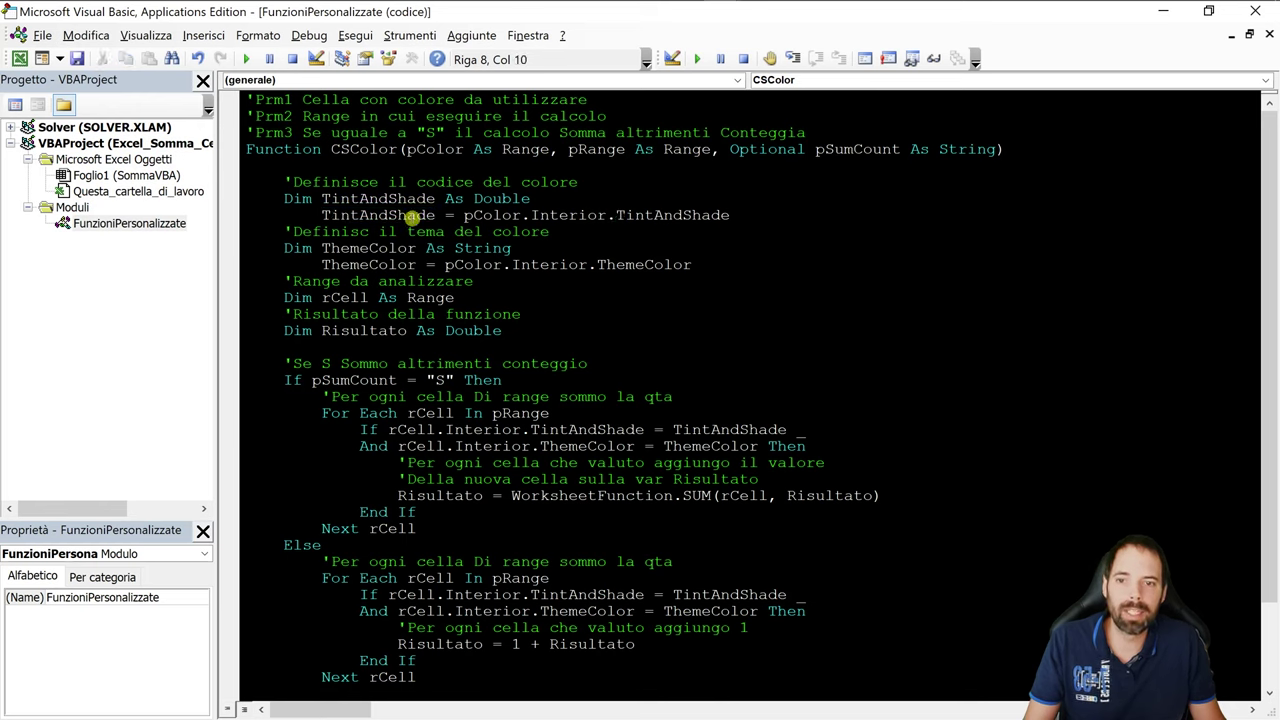
pyautogui.moveTo(460, 216); pyautogui.dragTo(522, 218)
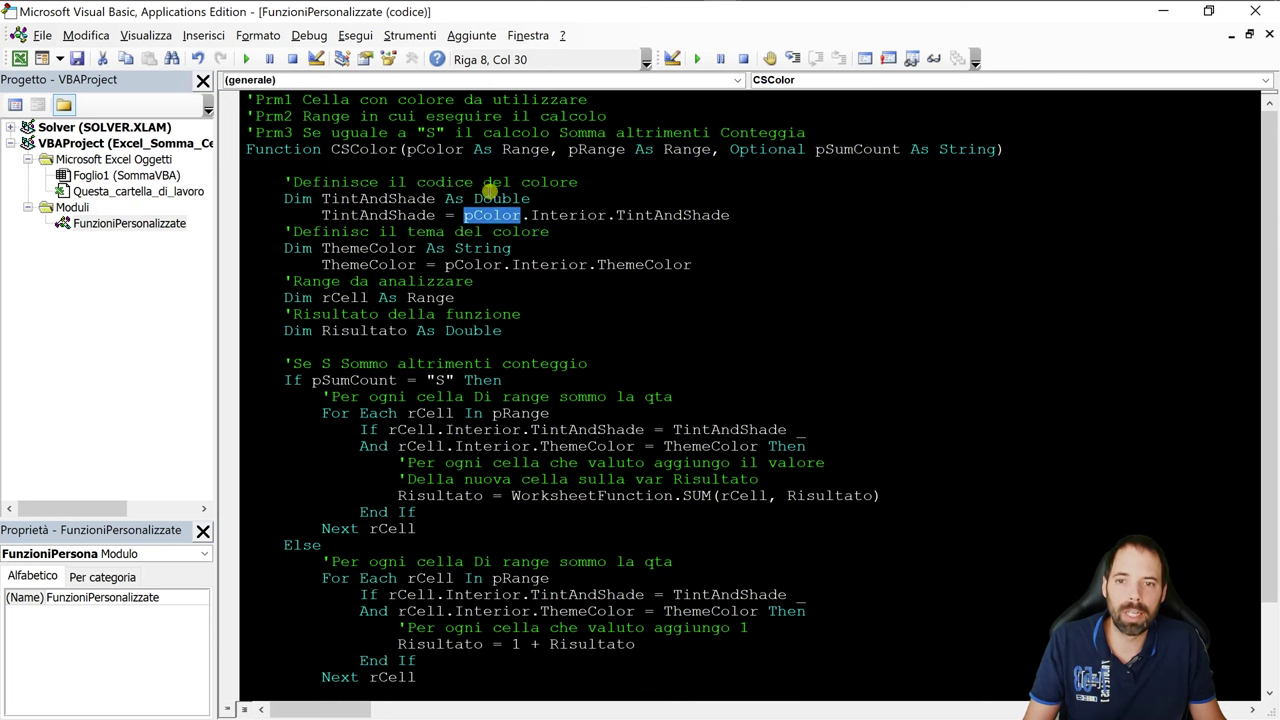
pyautogui.moveTo(408, 149); pyautogui.dragTo(467, 149)
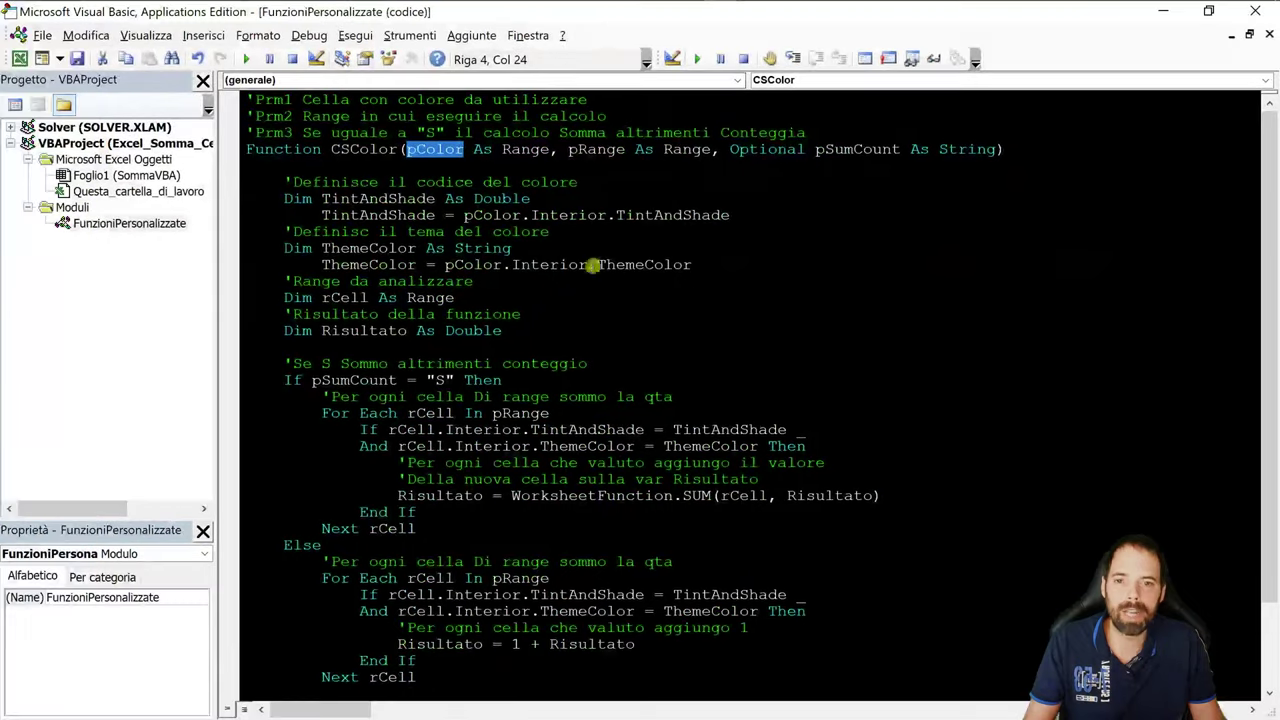
pyautogui.moveTo(730, 215); pyautogui.dragTo(466, 215)
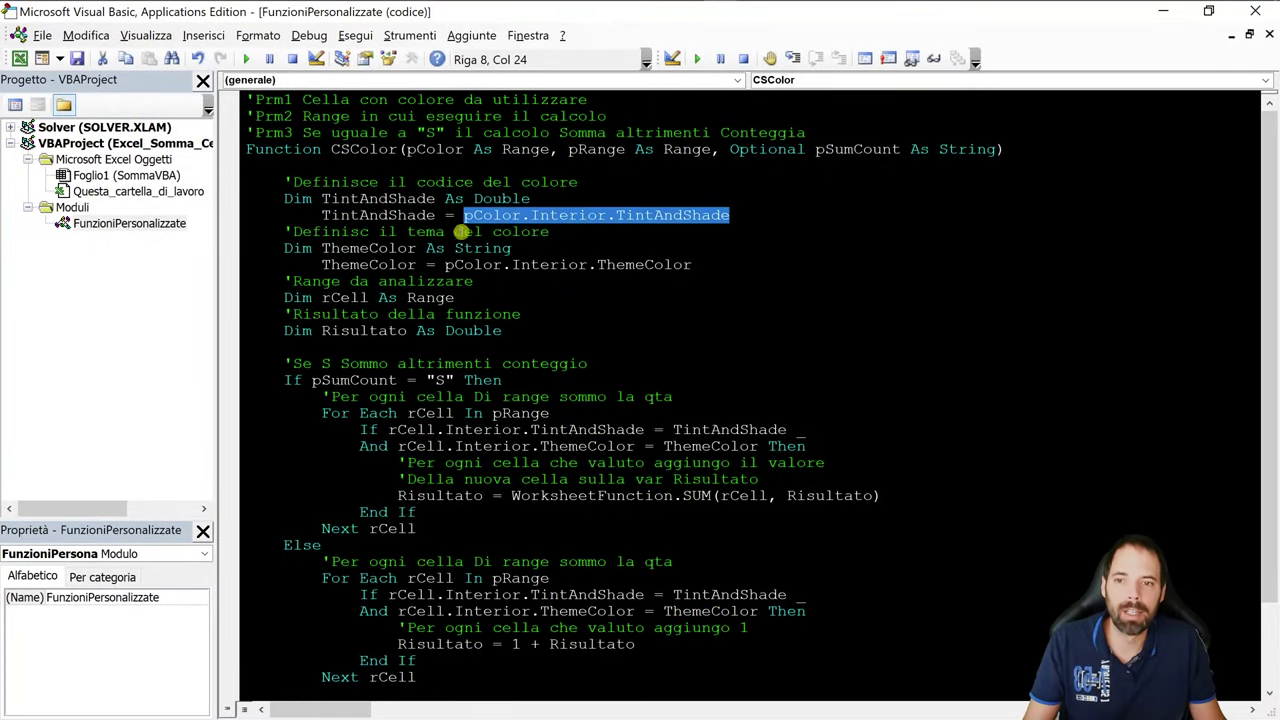
pyautogui.doubleClick(360, 248)
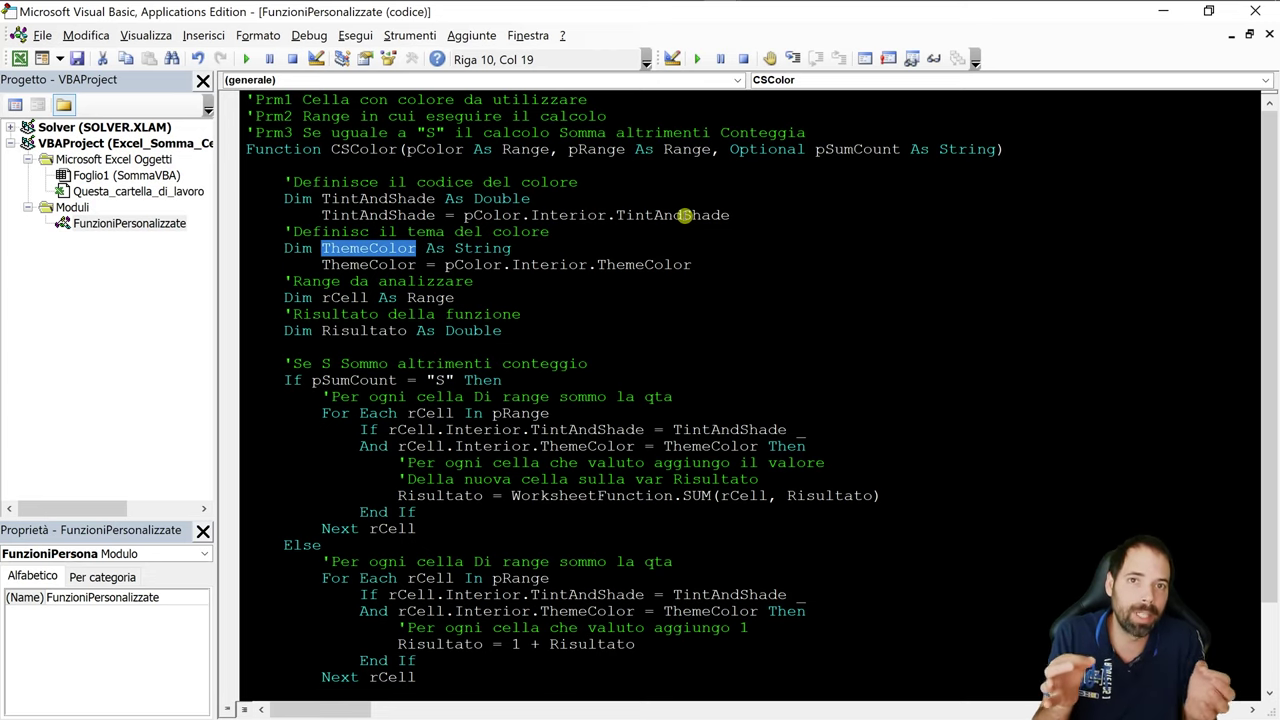
pyautogui.click(386, 248)
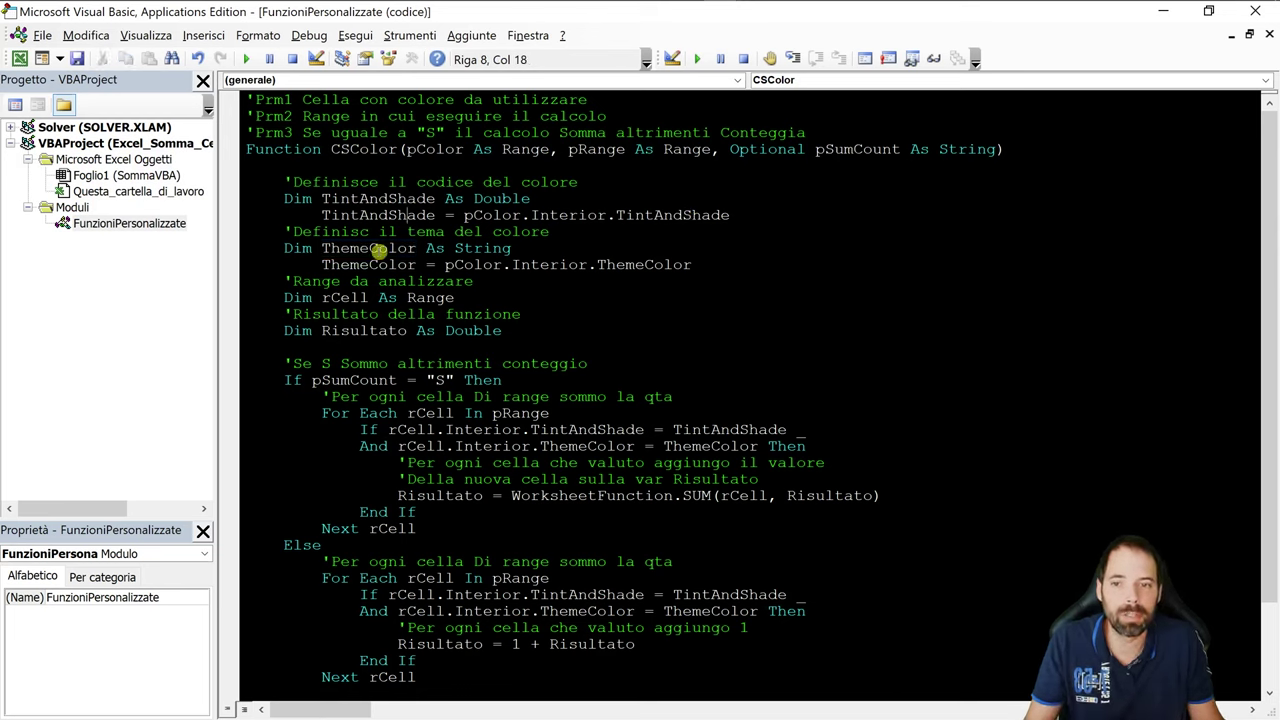
pyautogui.click(368, 264)
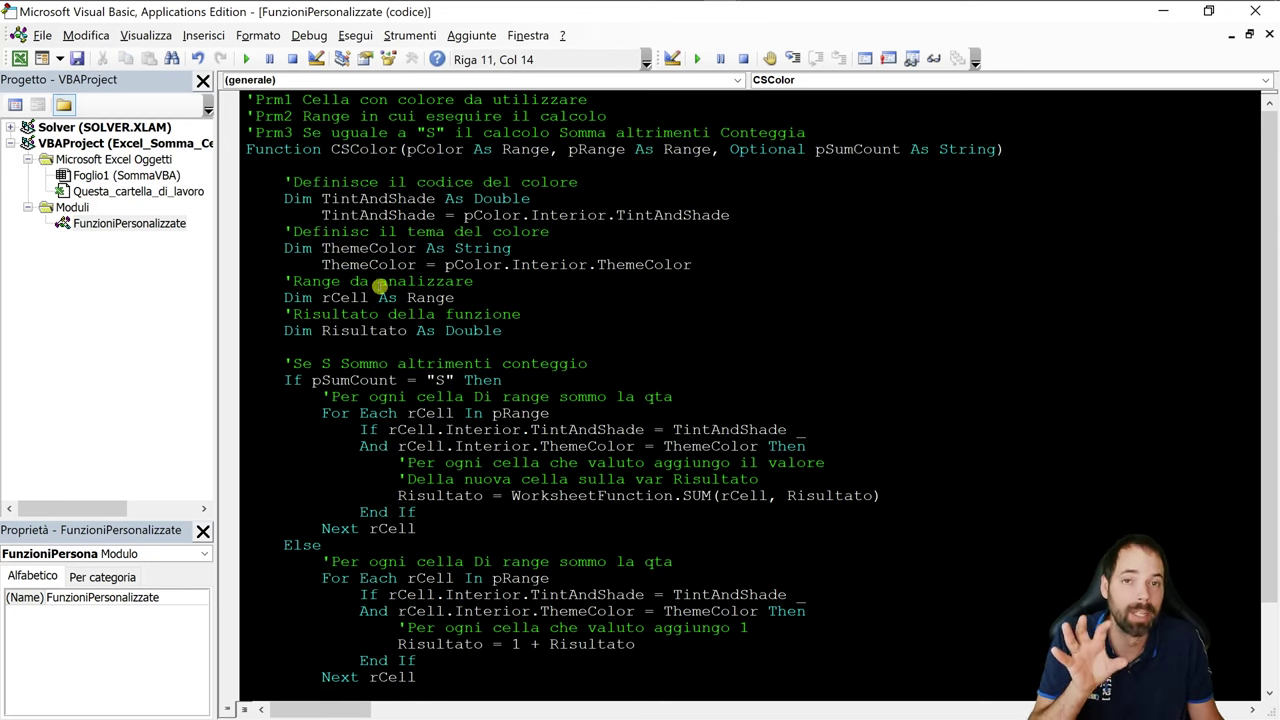
pyautogui.click(549, 254)
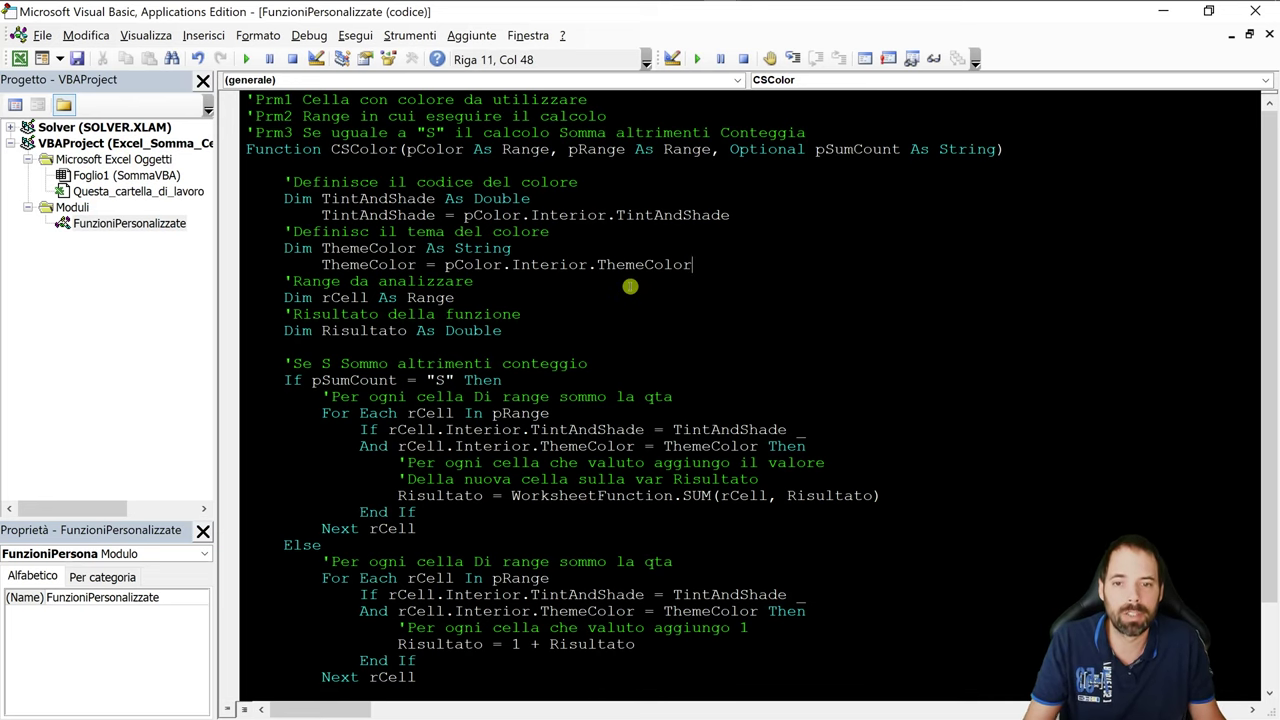
pyautogui.doubleClick(329, 298)
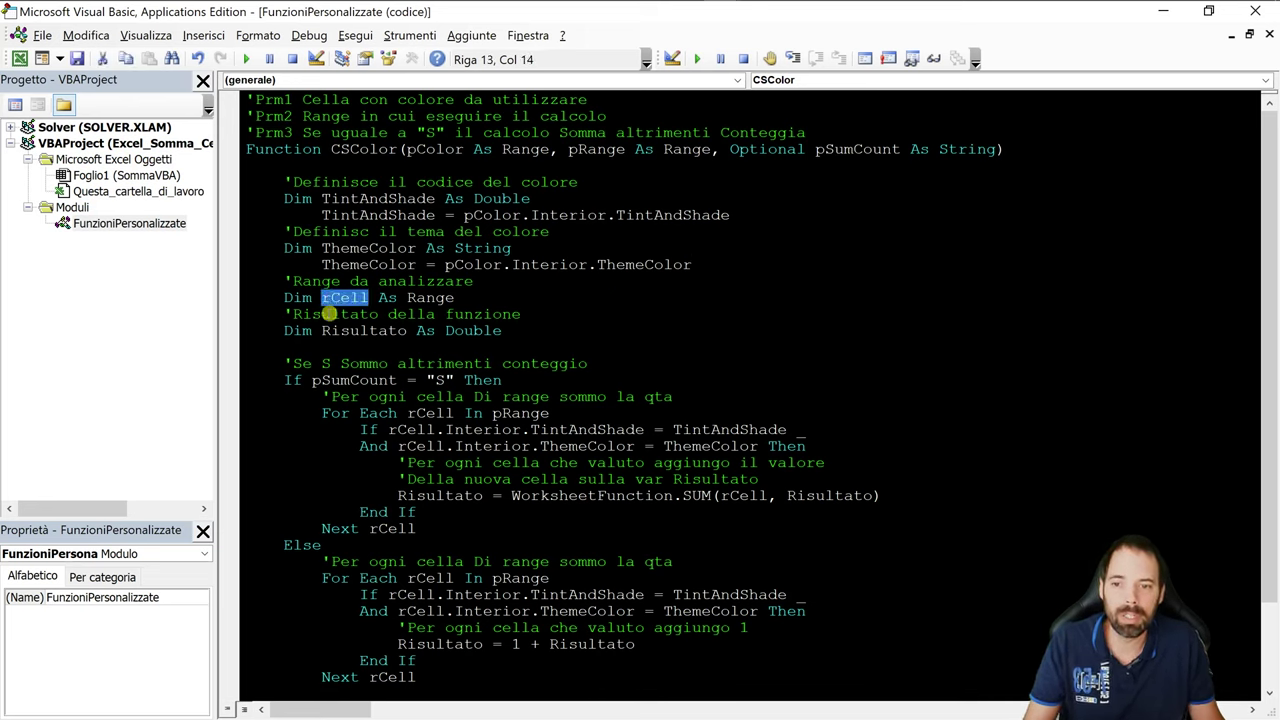
pyautogui.scroll(-1, 350, 305)
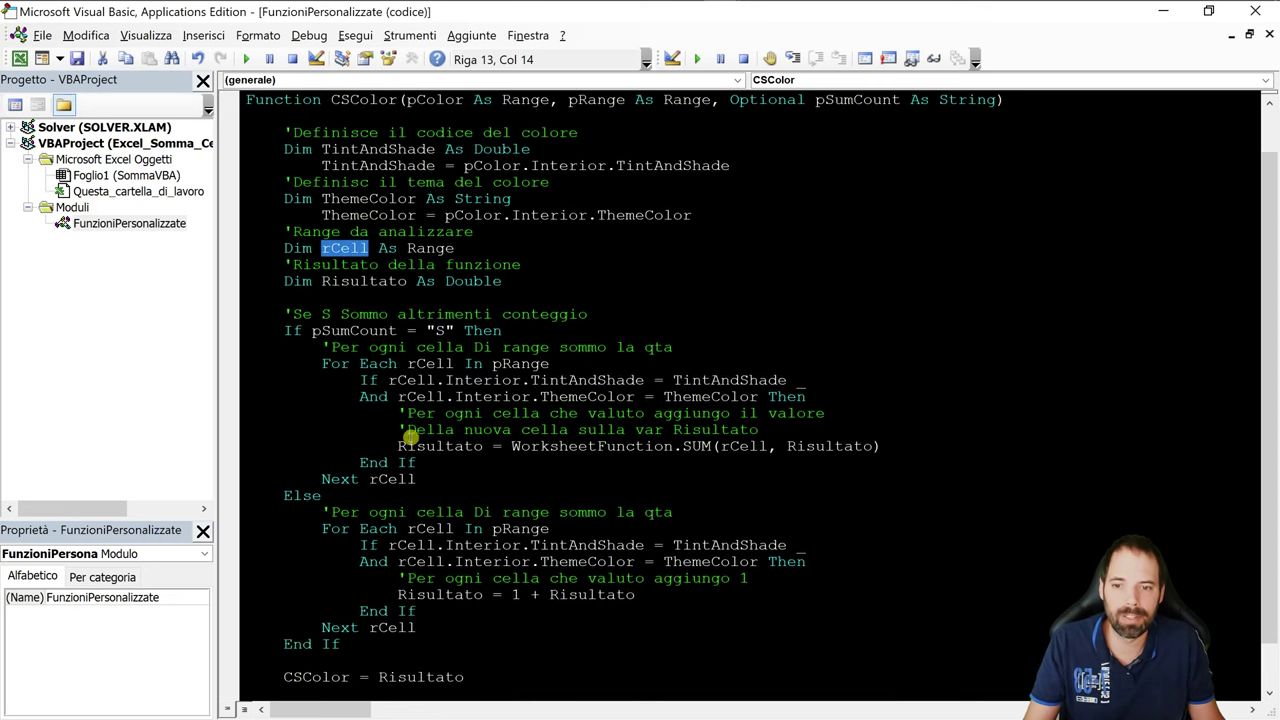
pyautogui.doubleClick(364, 284)
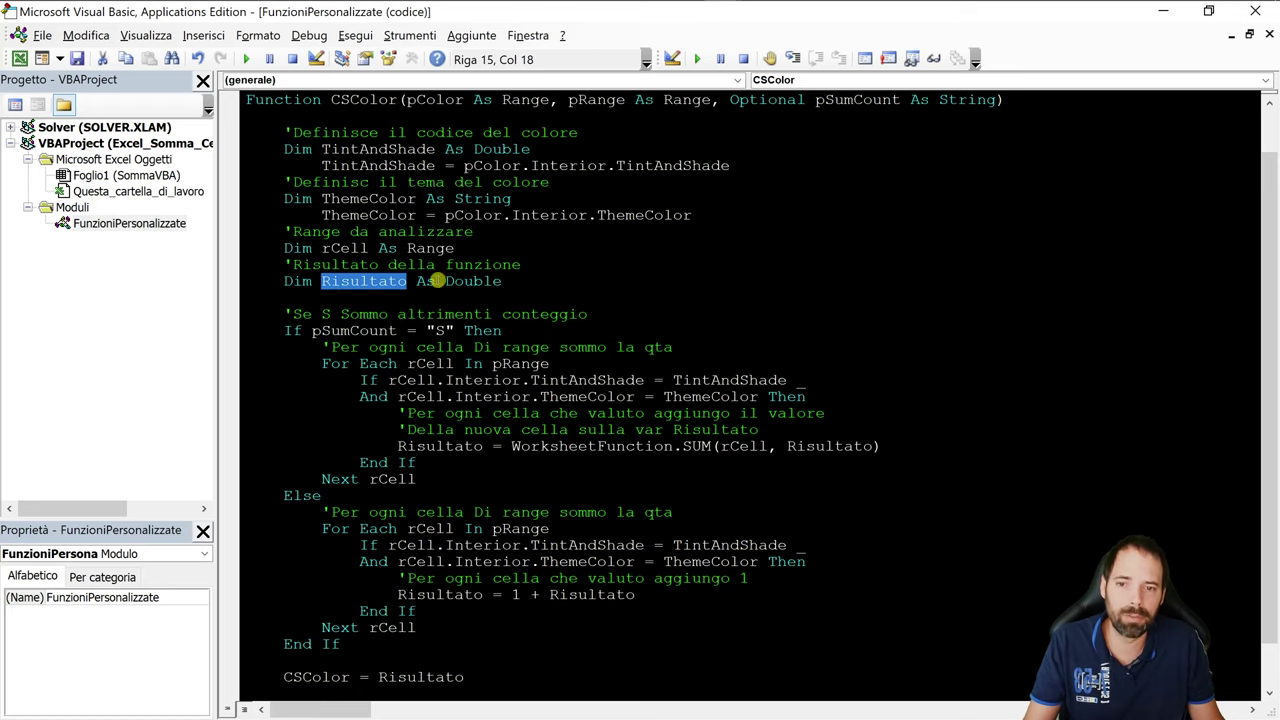
pyautogui.doubleClick(470, 283)
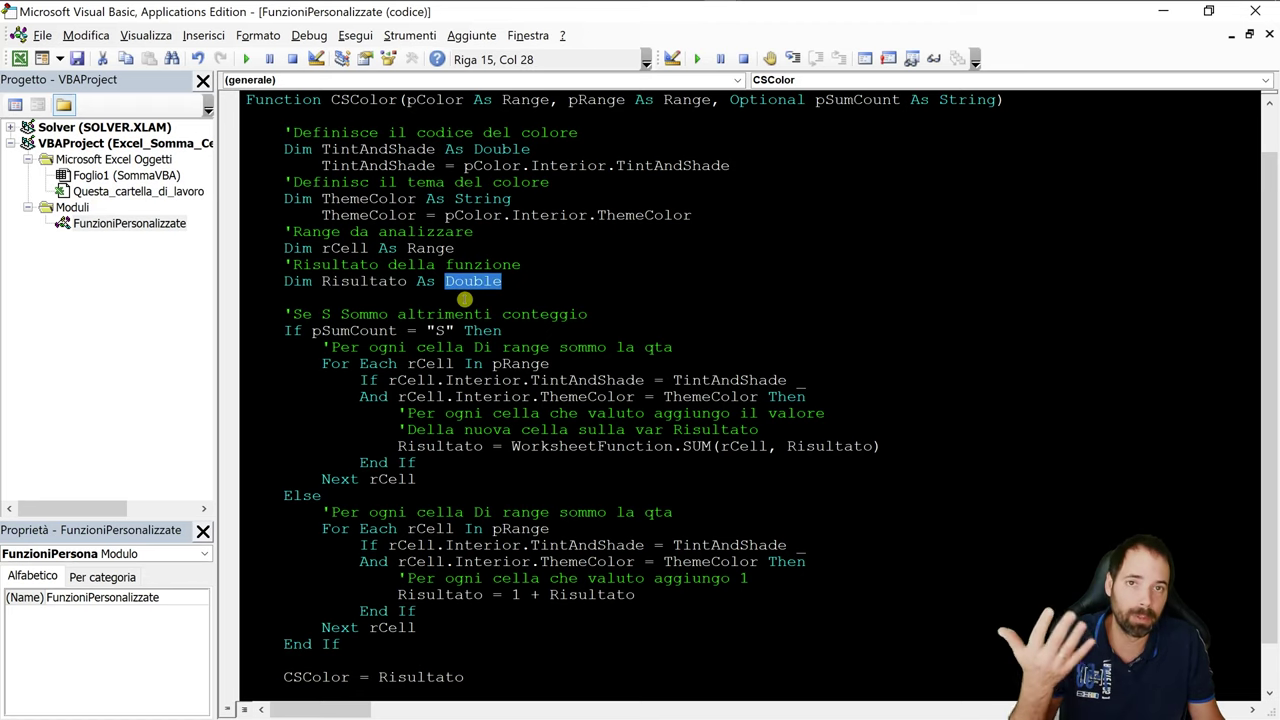
pyautogui.scroll(-1, 456, 314)
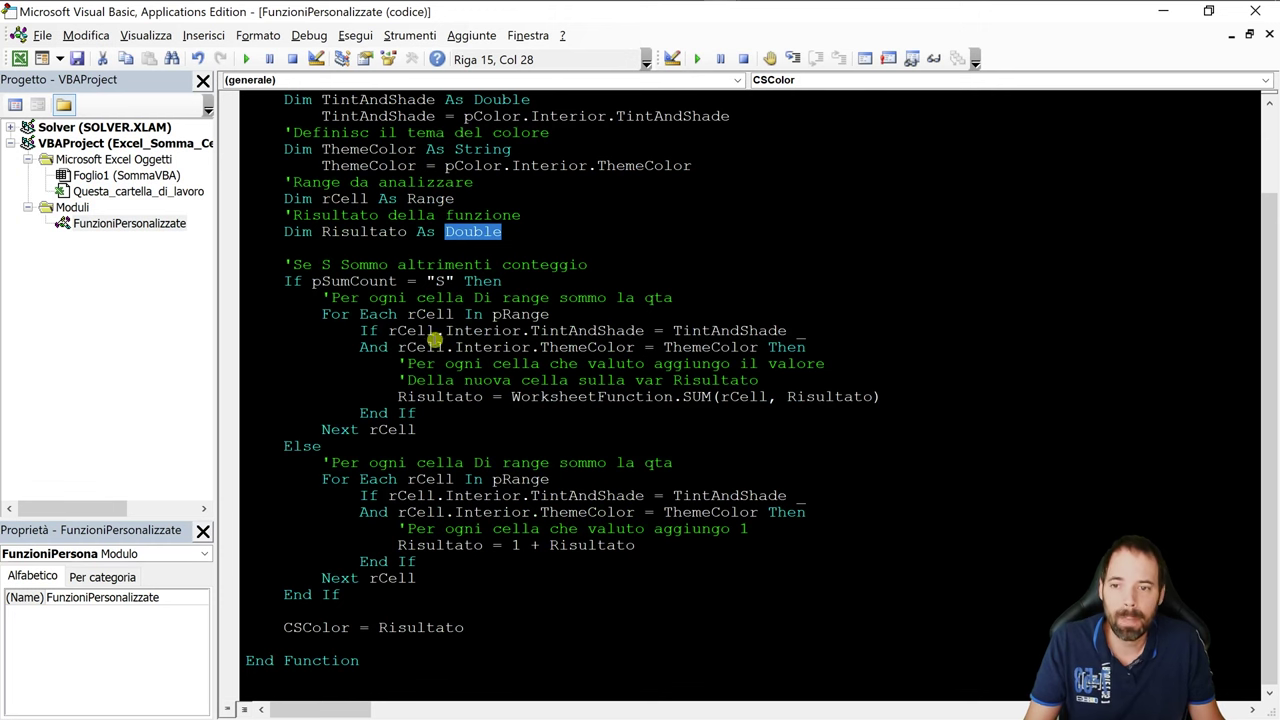
pyautogui.doubleClick(293, 283)
pyautogui.doubleClick(350, 283)
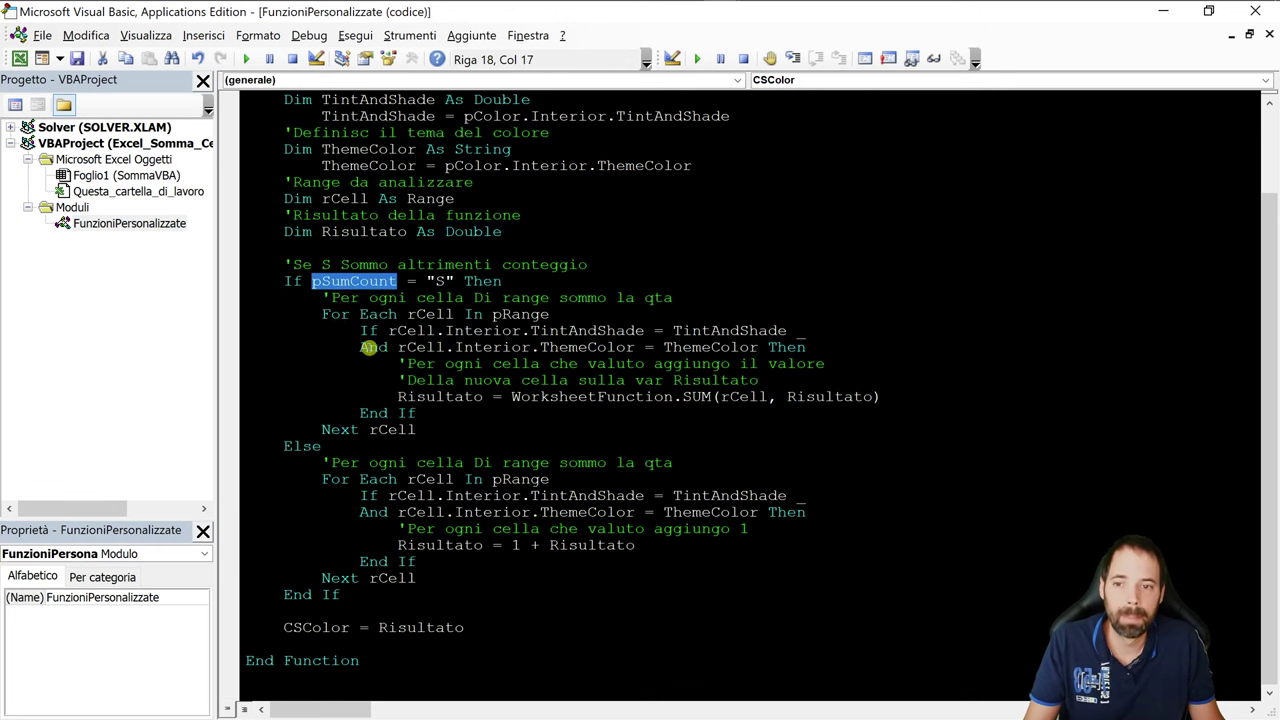
pyautogui.scroll(2, 942, 168)
pyautogui.doubleClick(830, 148)
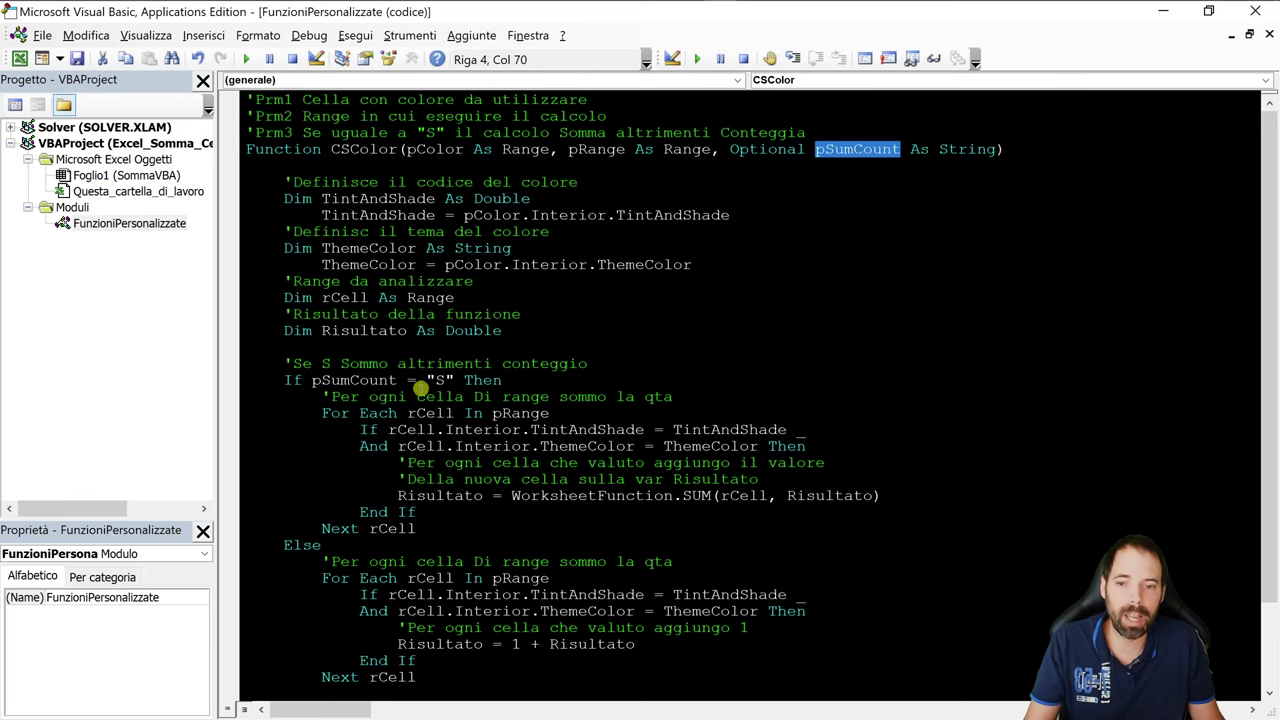
pyautogui.moveTo(427, 381); pyautogui.dragTo(452, 382)
pyautogui.moveTo(310, 402); pyautogui.dragTo(463, 526)
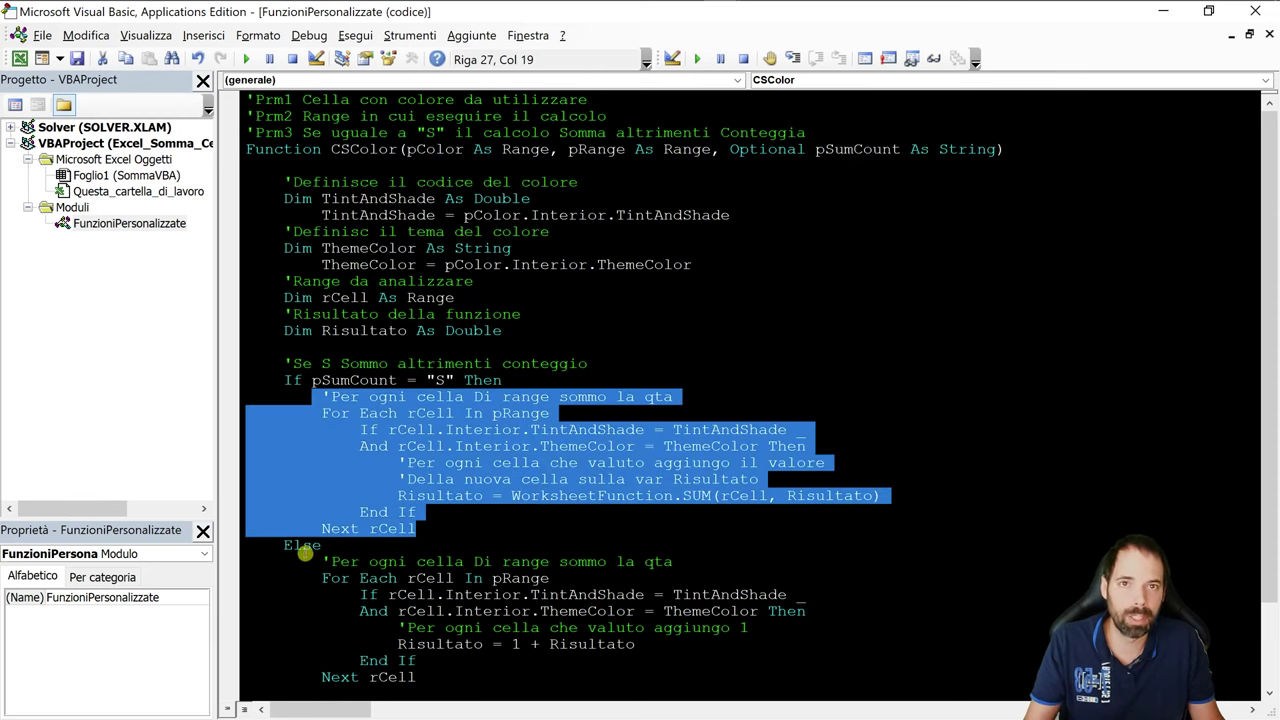
pyautogui.scroll(-2, 378, 498)
pyautogui.moveTo(320, 463); pyautogui.dragTo(434, 578)
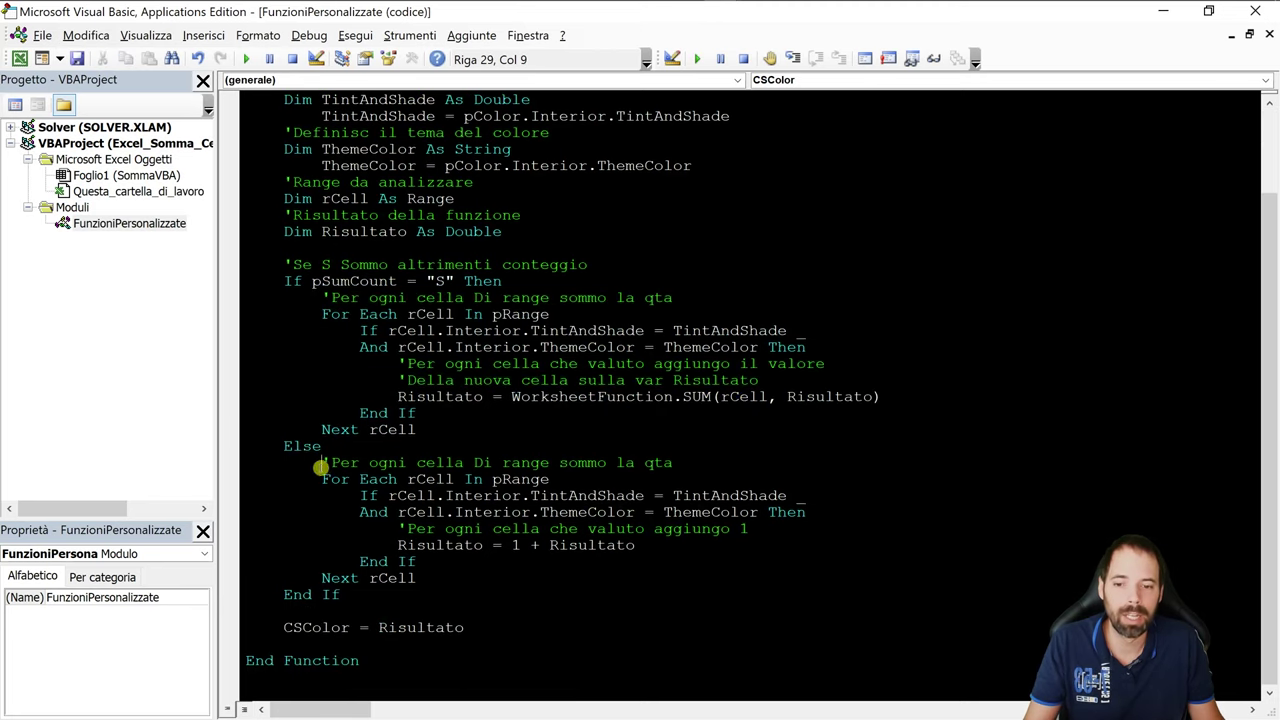
pyautogui.click(493, 529)
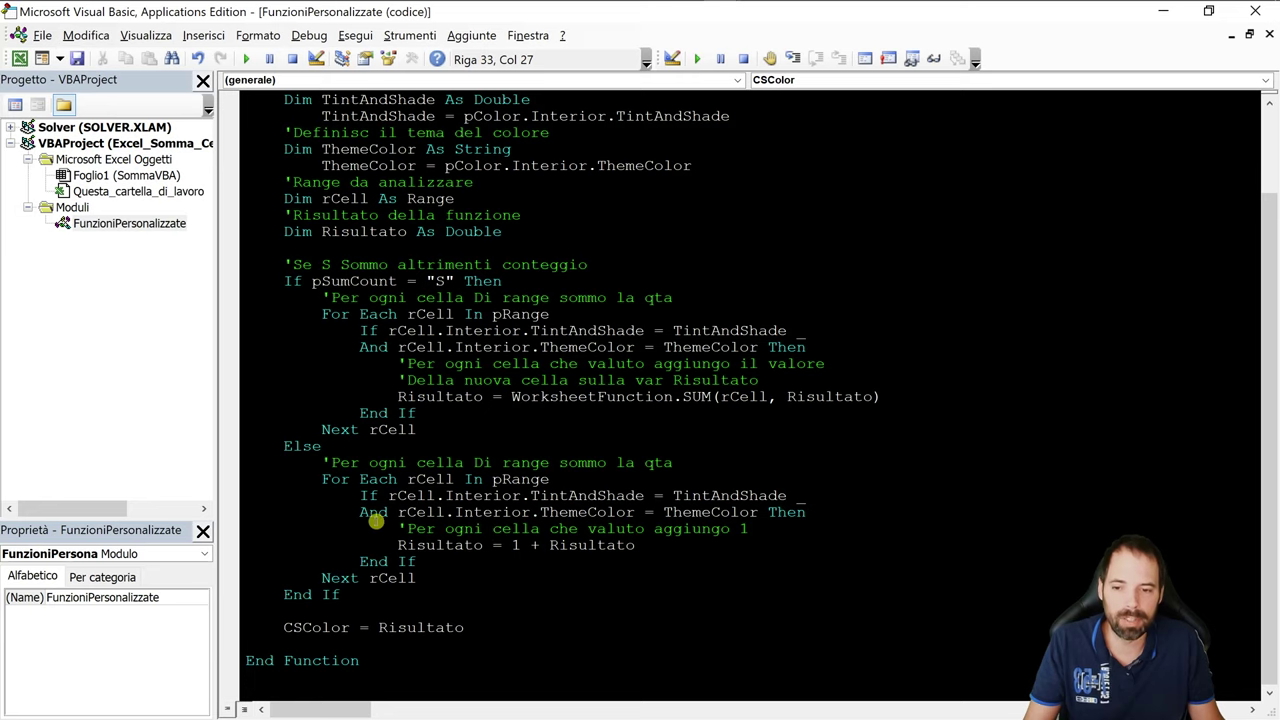
pyautogui.moveTo(322, 479); pyautogui.dragTo(398, 479)
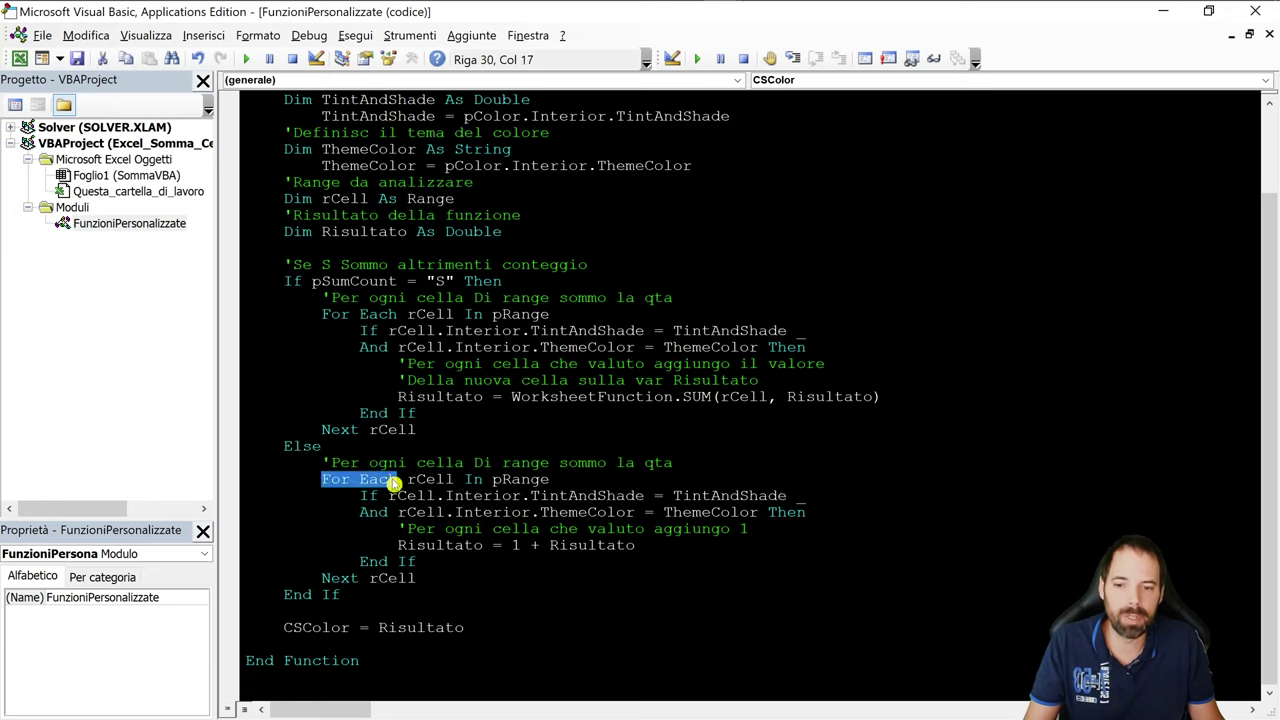
pyautogui.doubleClick(420, 479)
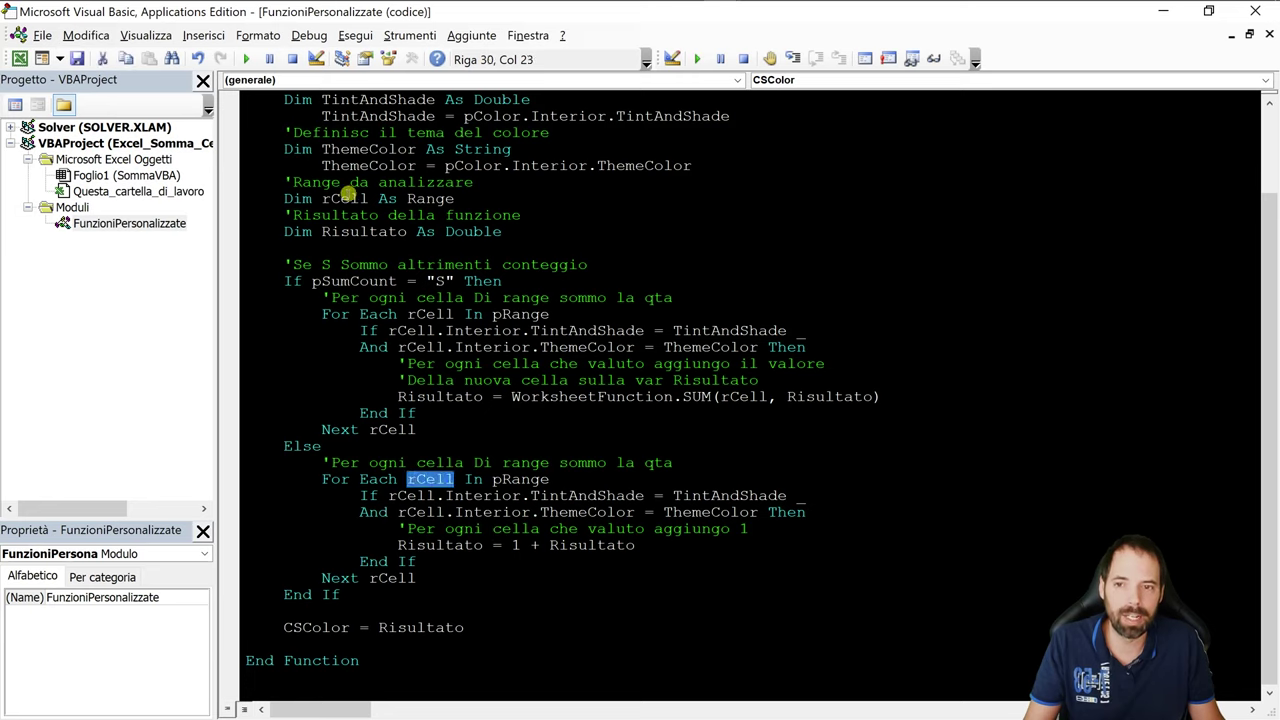
pyautogui.doubleClick(345, 198)
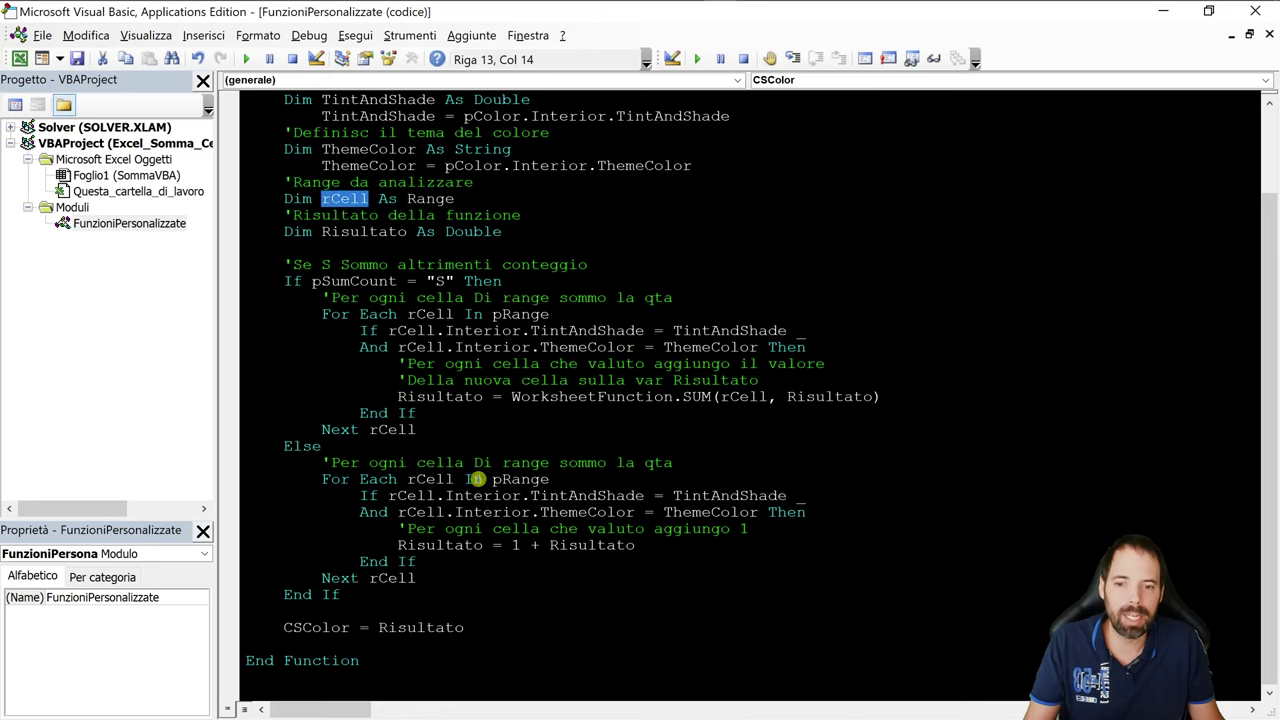
pyautogui.moveTo(492, 479); pyautogui.dragTo(553, 480)
pyautogui.doubleClick(418, 479)
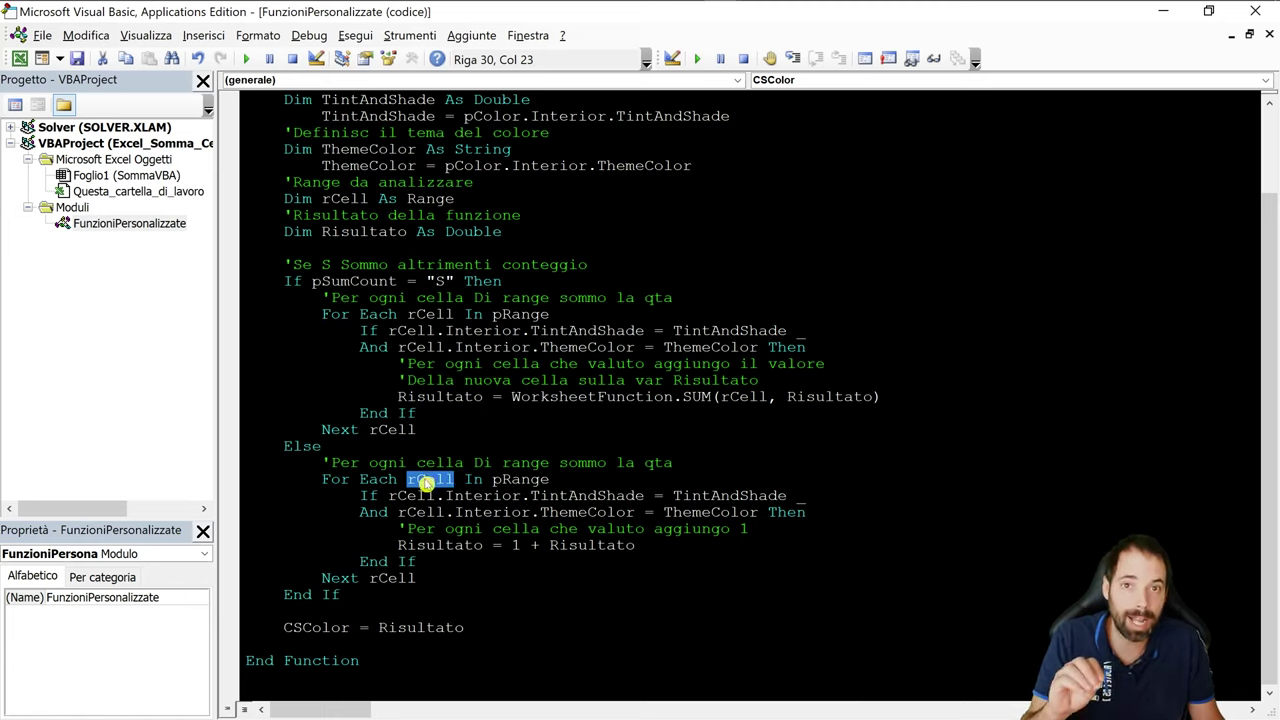
pyautogui.doubleClick(518, 479)
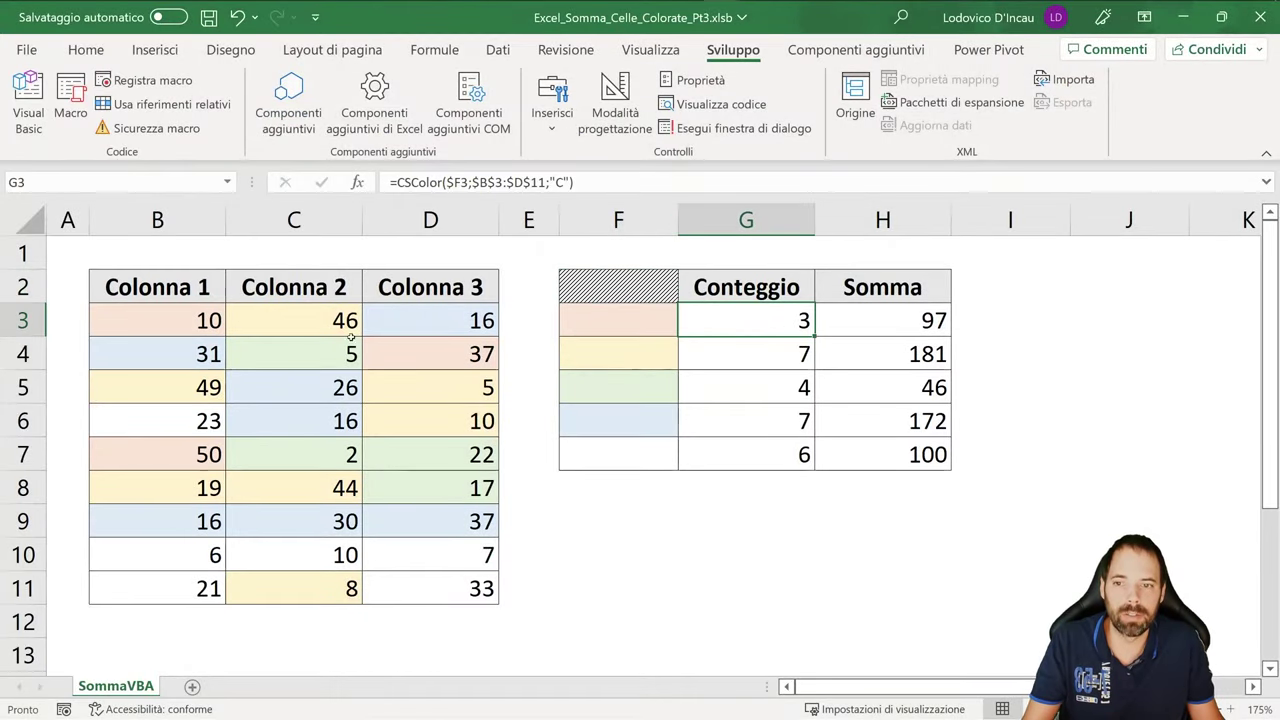
# Inspect G3's =CSColor formula, still returning 3, then exit unchanged and select F2
pyautogui.doubleClick(700, 318)
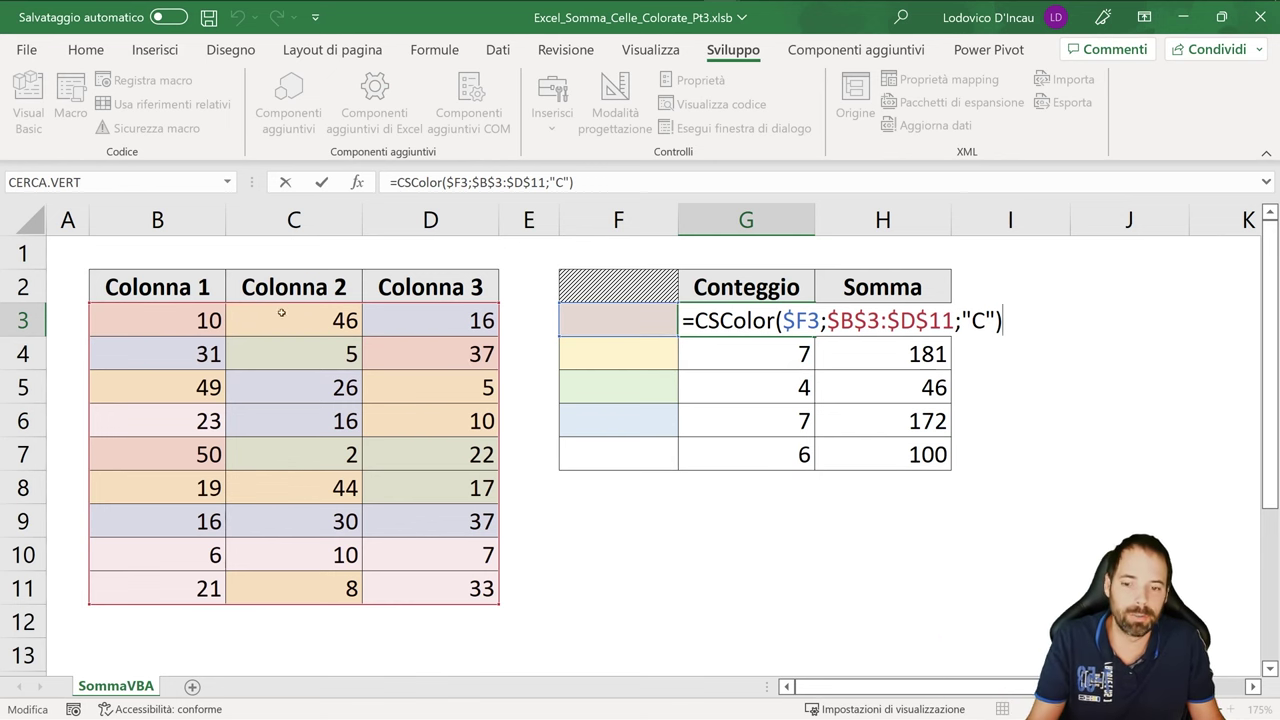
pyautogui.hotkey('ctrl', 'Return')
pyautogui.click(645, 289)
# Open the VBA editor full-screen and highlight the For Each rCell loop over pRange
pyautogui.hotkey('alt', 'F11')
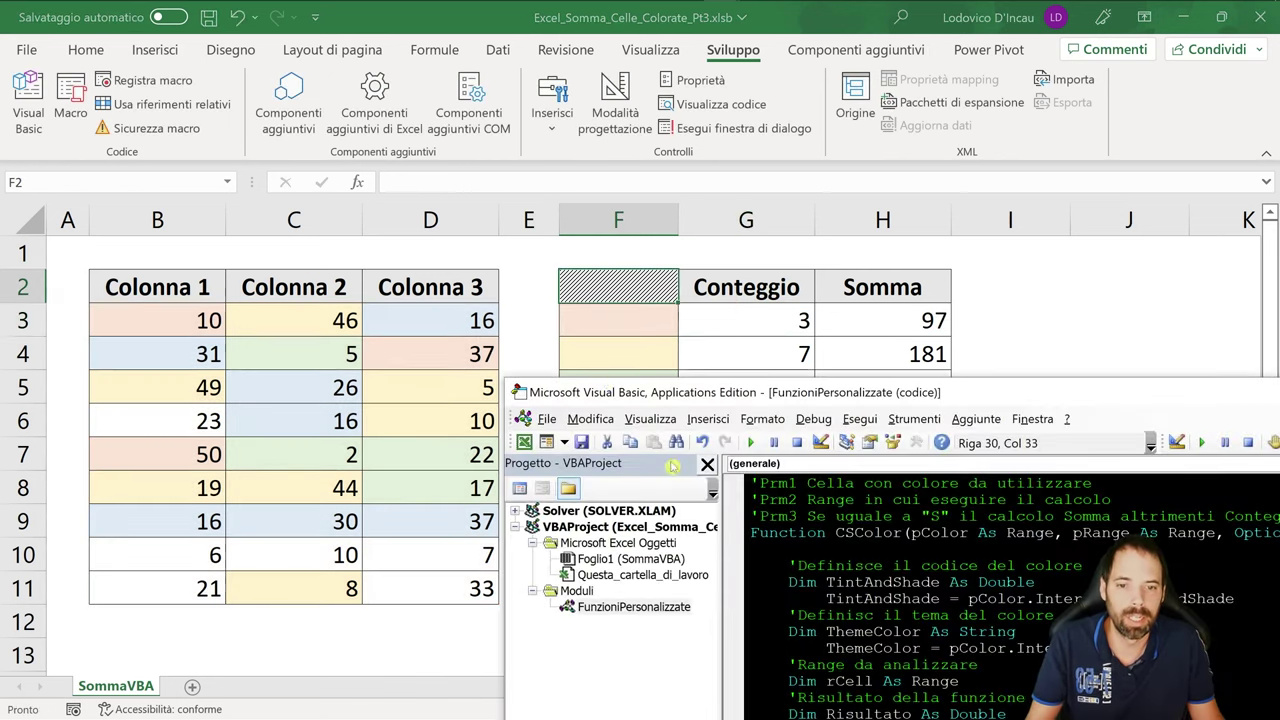
pyautogui.doubleClick(690, 392)
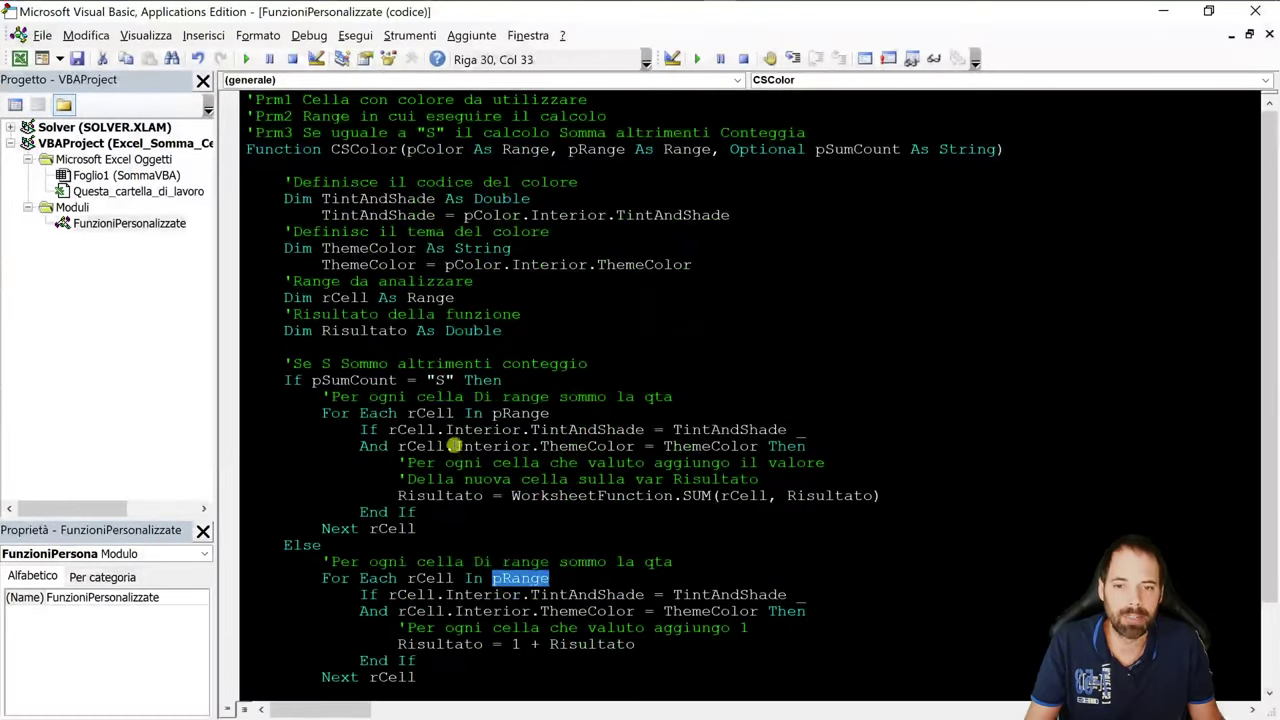
pyautogui.click(453, 446)
pyautogui.doubleClick(430, 579)
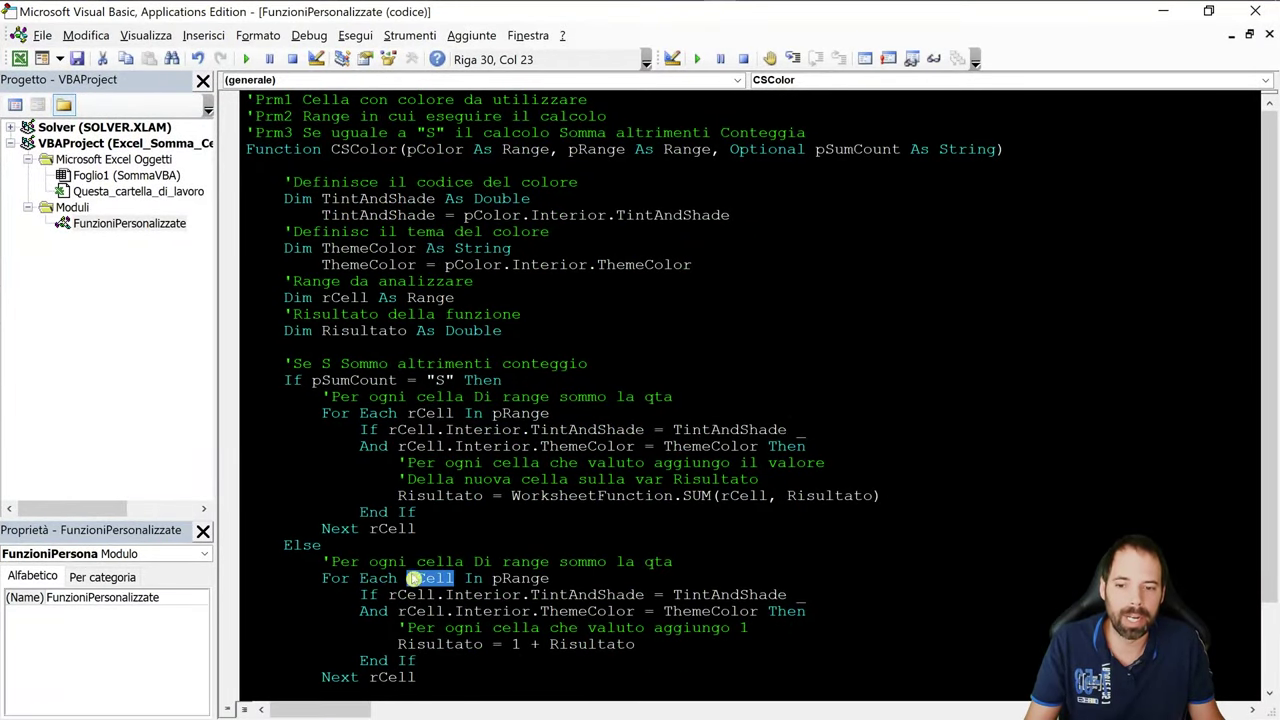
pyautogui.moveTo(324, 580); pyautogui.dragTo(381, 578)
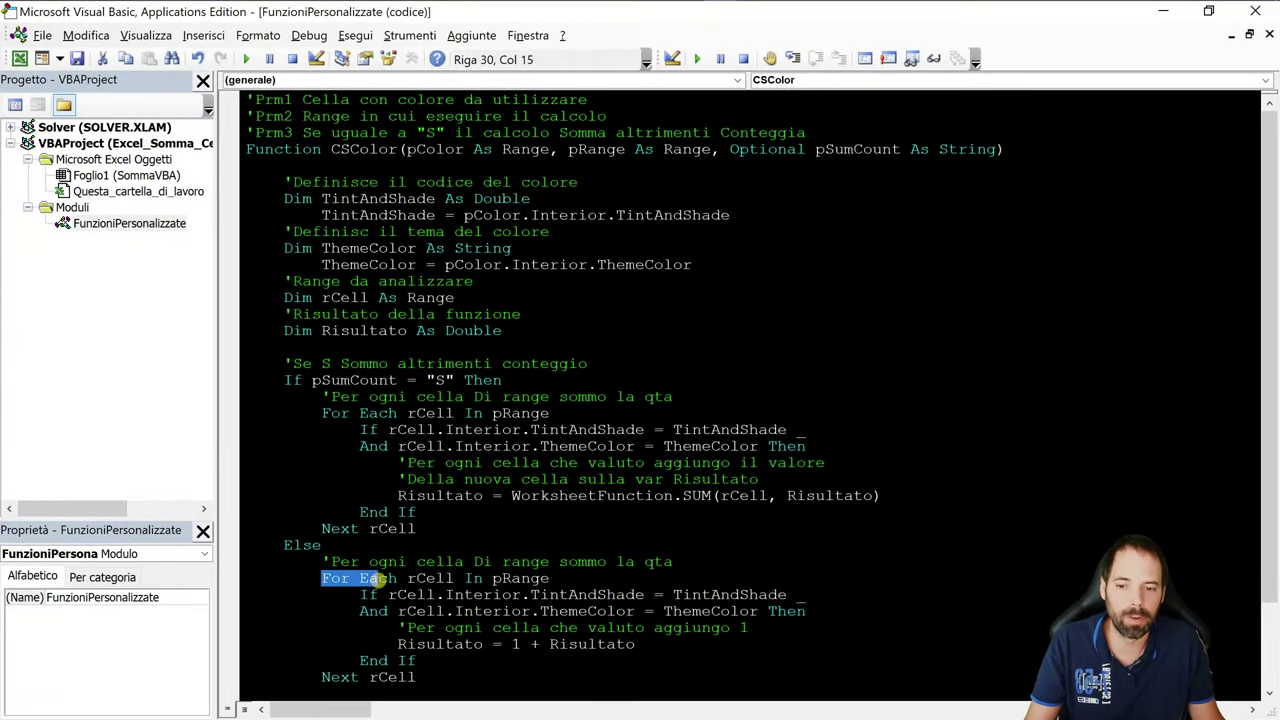
pyautogui.doubleClick(428, 580)
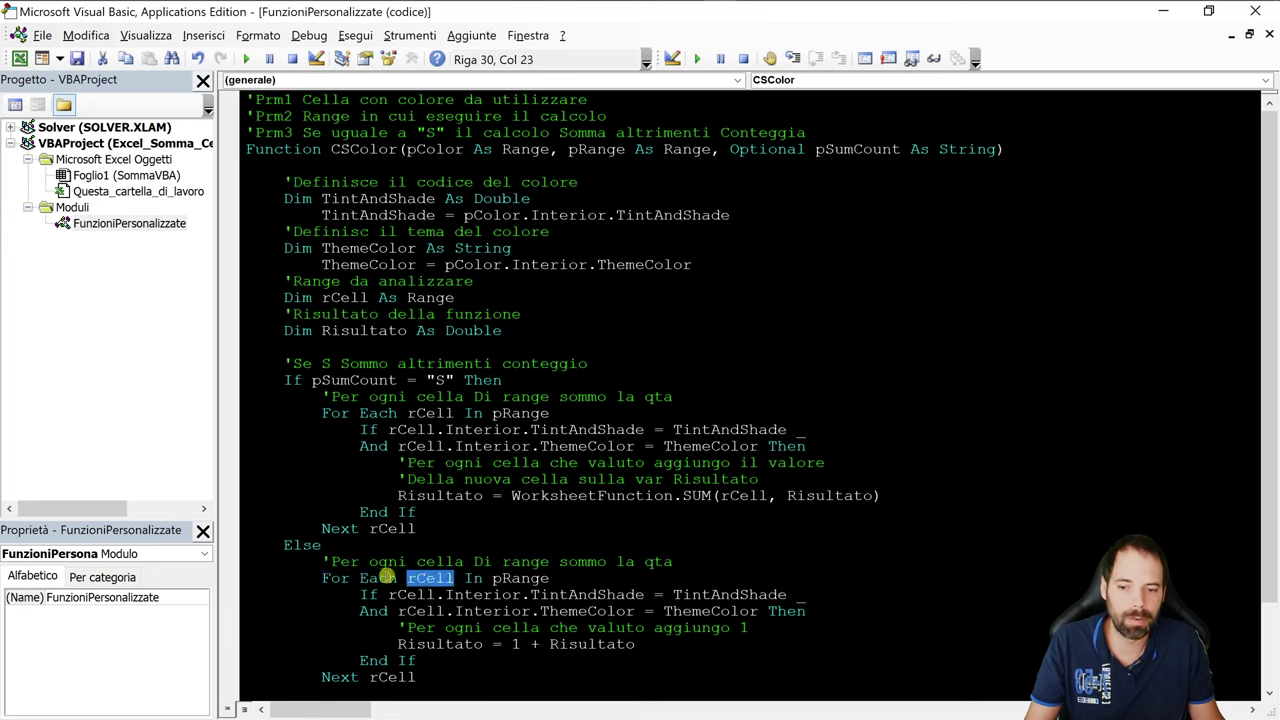
pyautogui.click(390, 579)
pyautogui.doubleClick(500, 579)
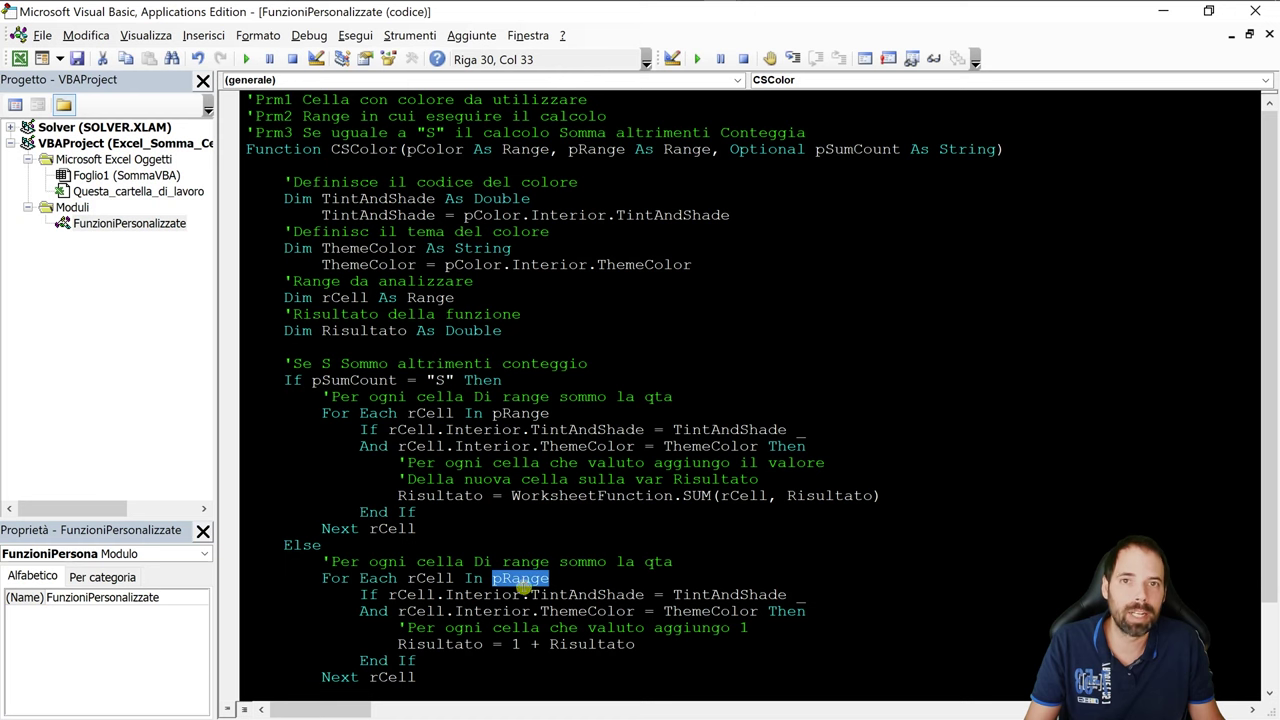
# Select rCell and rCell.Interior.TintAndShade in the count-branch If condition
pyautogui.scroll(-2, 477, 462)
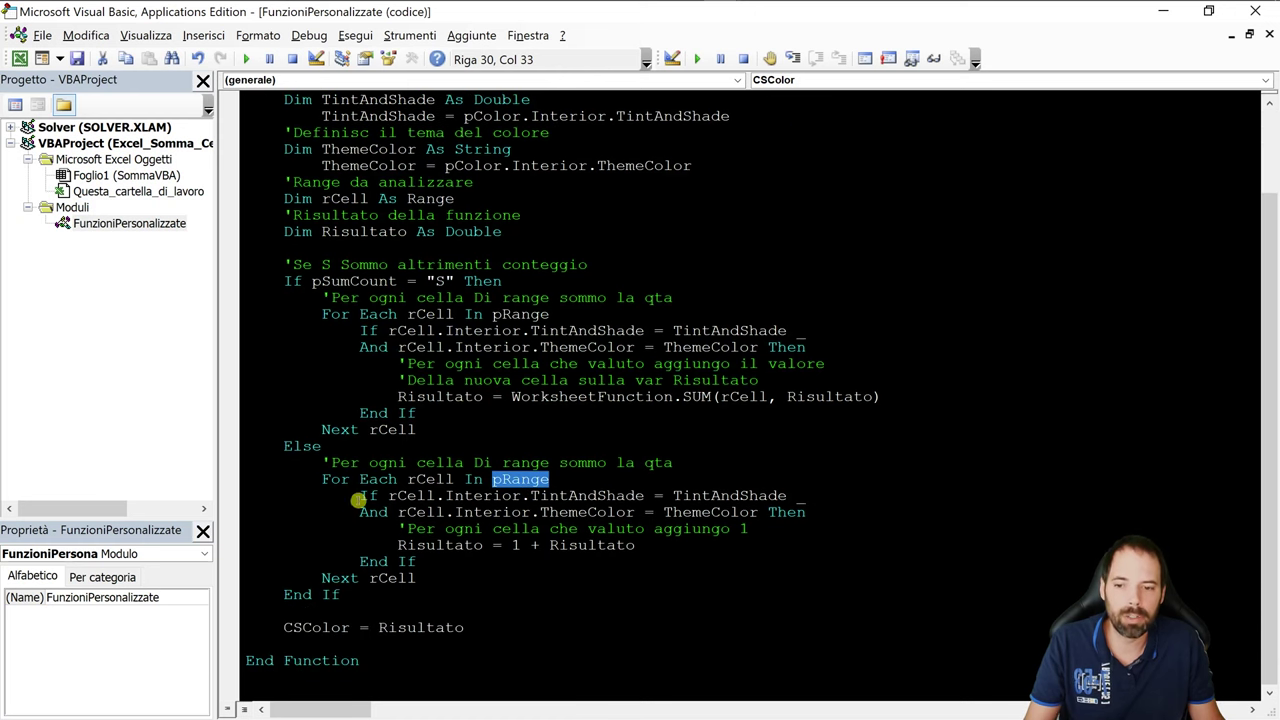
pyautogui.click(362, 497)
pyautogui.moveTo(392, 497); pyautogui.dragTo(785, 495)
pyautogui.click(620, 495)
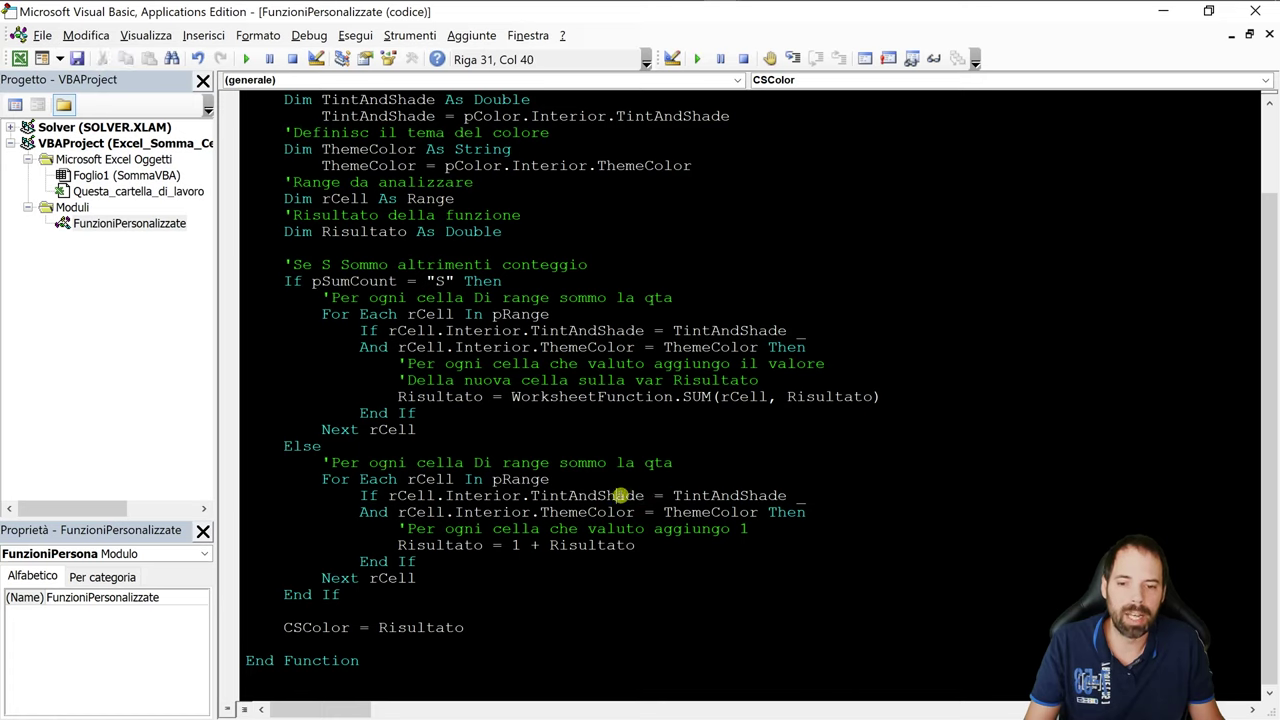
pyautogui.doubleClick(400, 497)
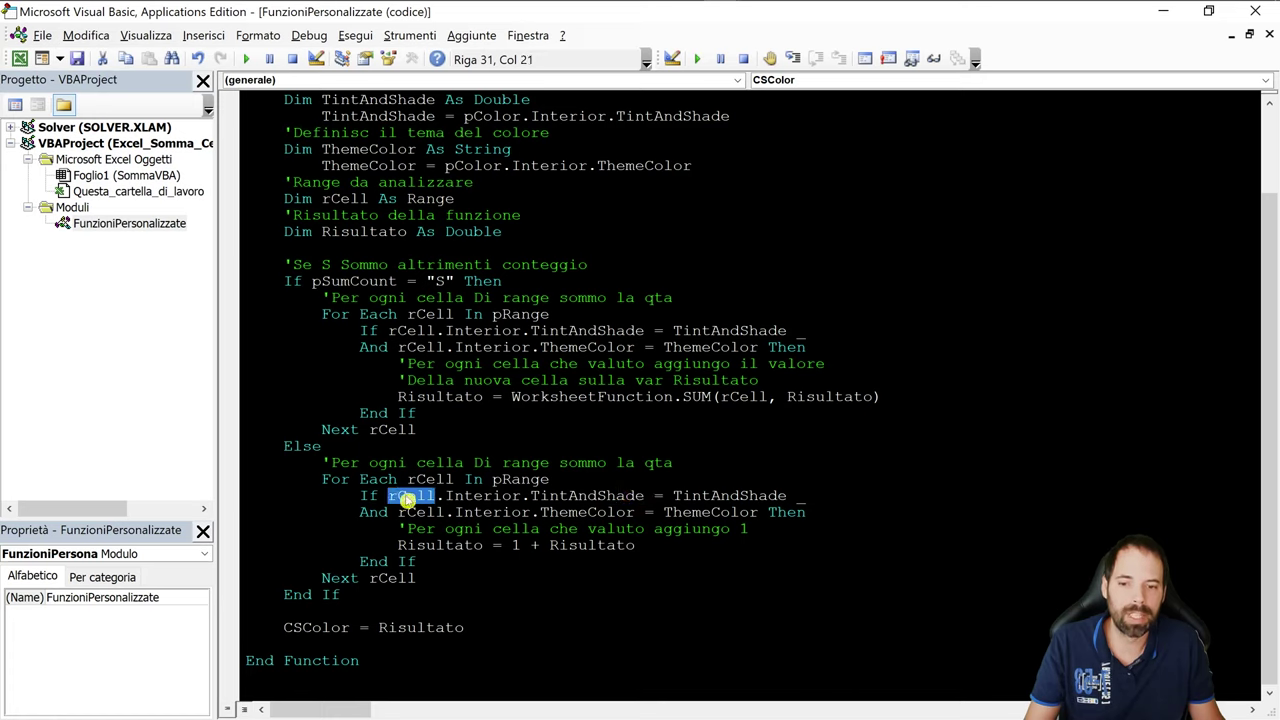
pyautogui.doubleClick(425, 481)
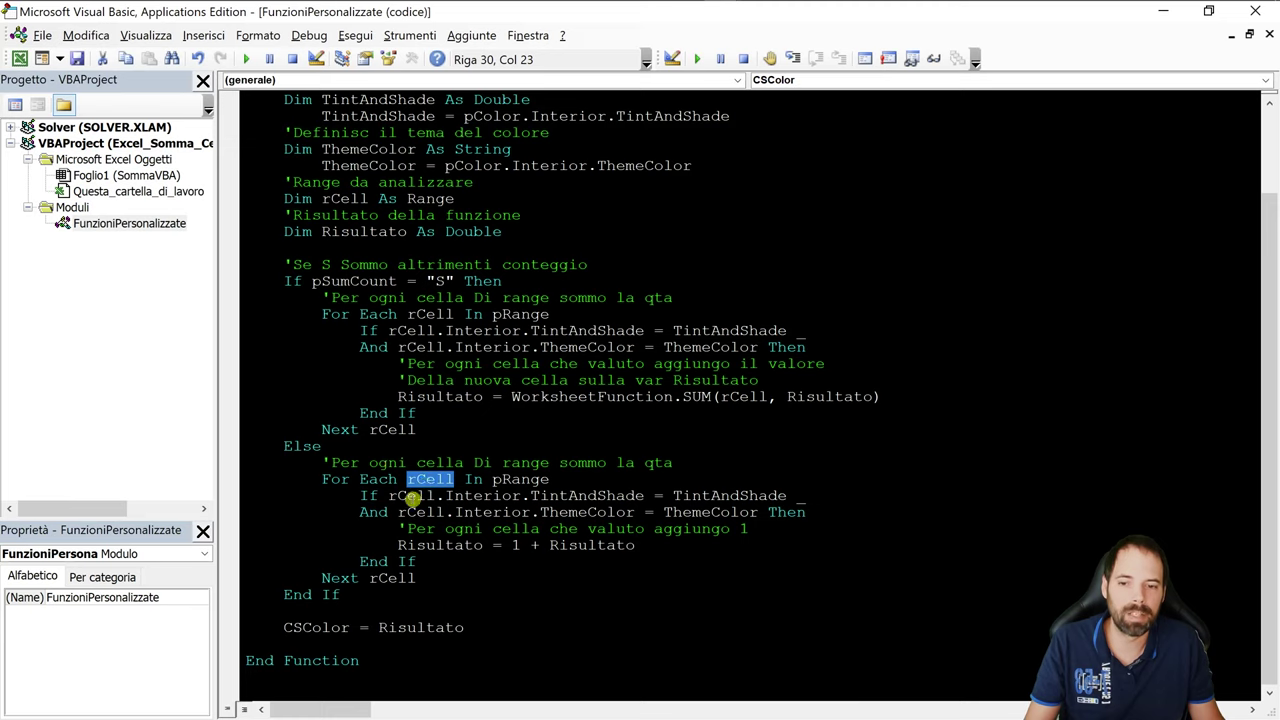
pyautogui.doubleClick(412, 497)
pyautogui.moveTo(443, 497)
pyautogui.mouseDown()
pyautogui.moveTo(651, 497)
pyautogui.moveTo(514, 515)
pyautogui.mouseUp()
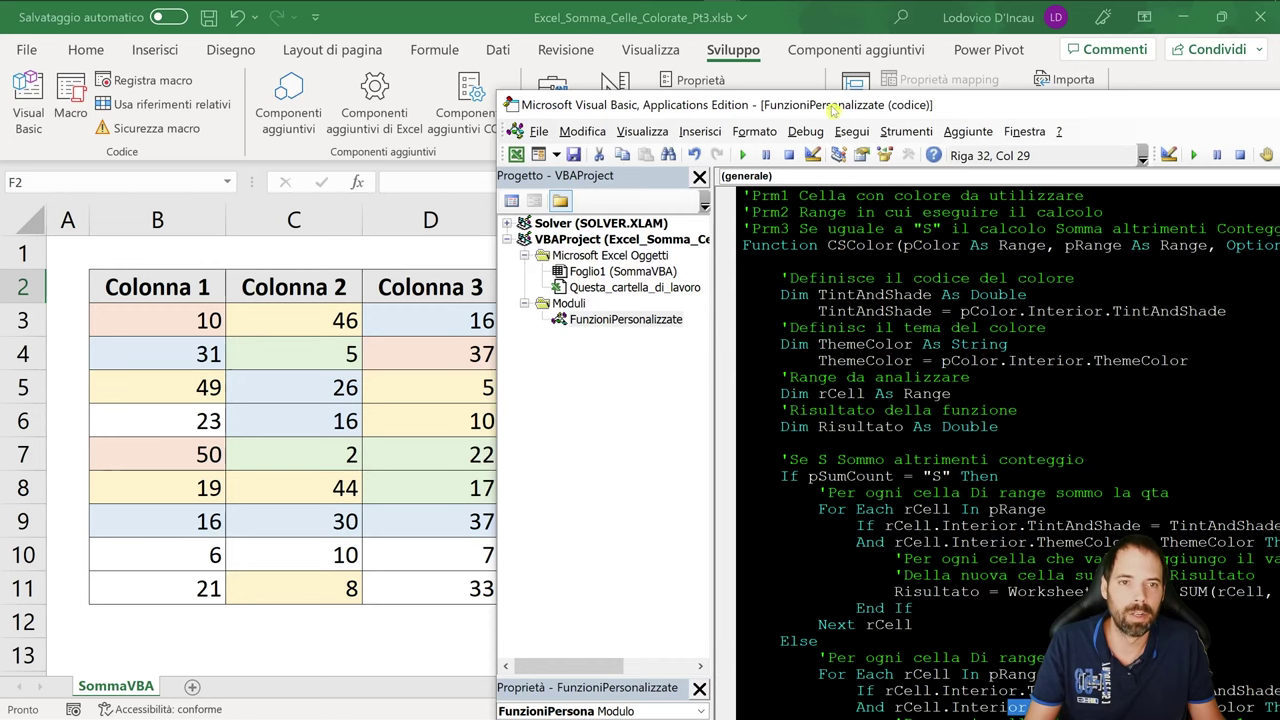
pyautogui.moveTo(810, 104); pyautogui.dragTo(778, 15)
pyautogui.click(861, 667)
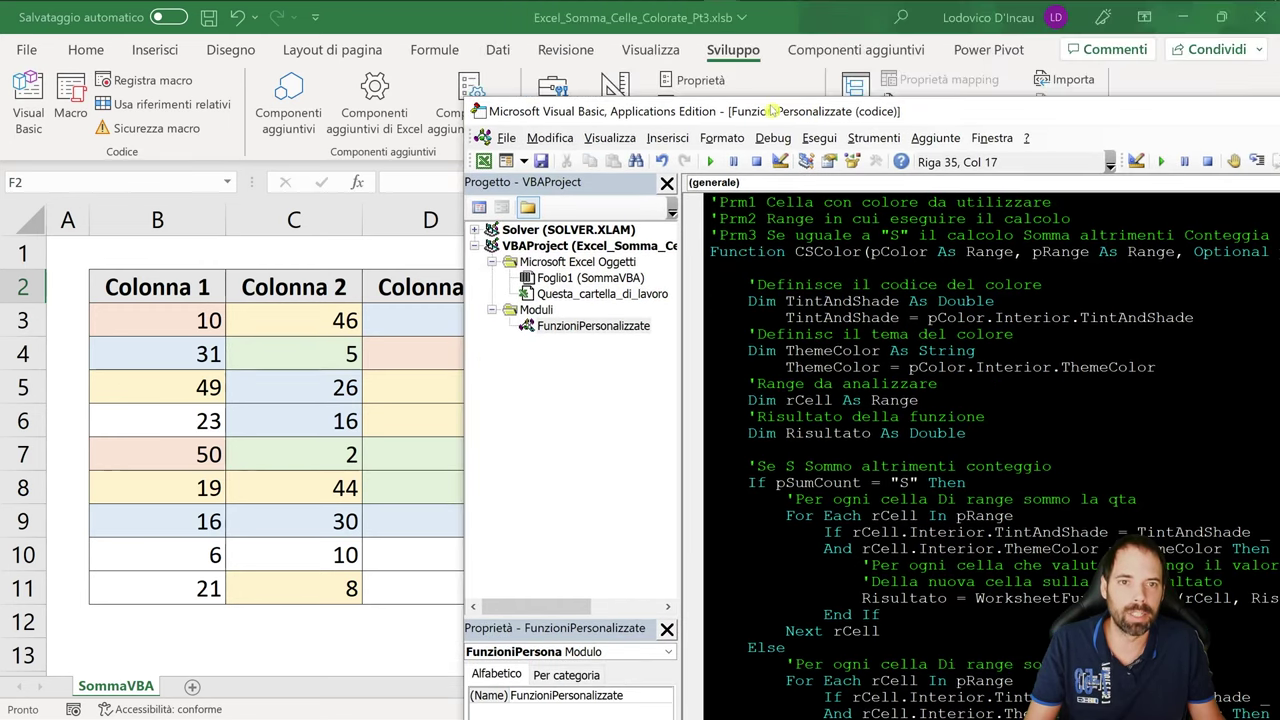
pyautogui.moveTo(768, 22); pyautogui.dragTo(735, 35)
pyautogui.scroll(-1, 873, 343)
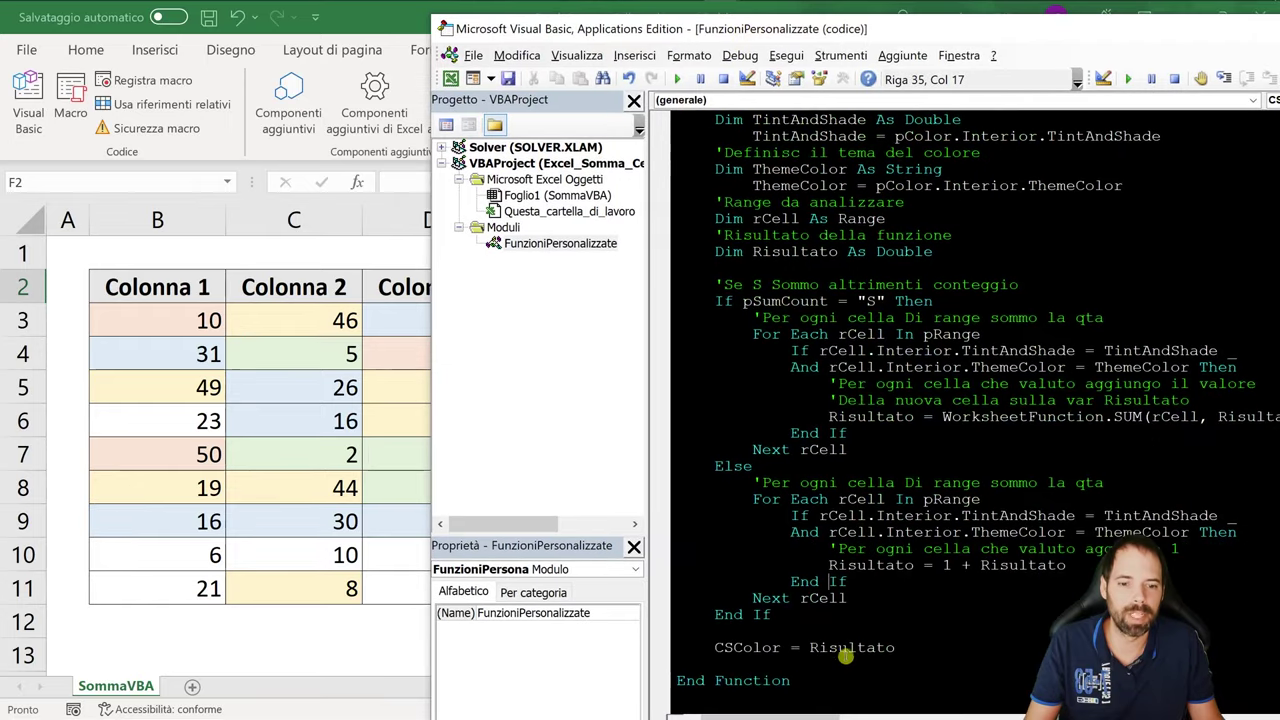
pyautogui.click(783, 628)
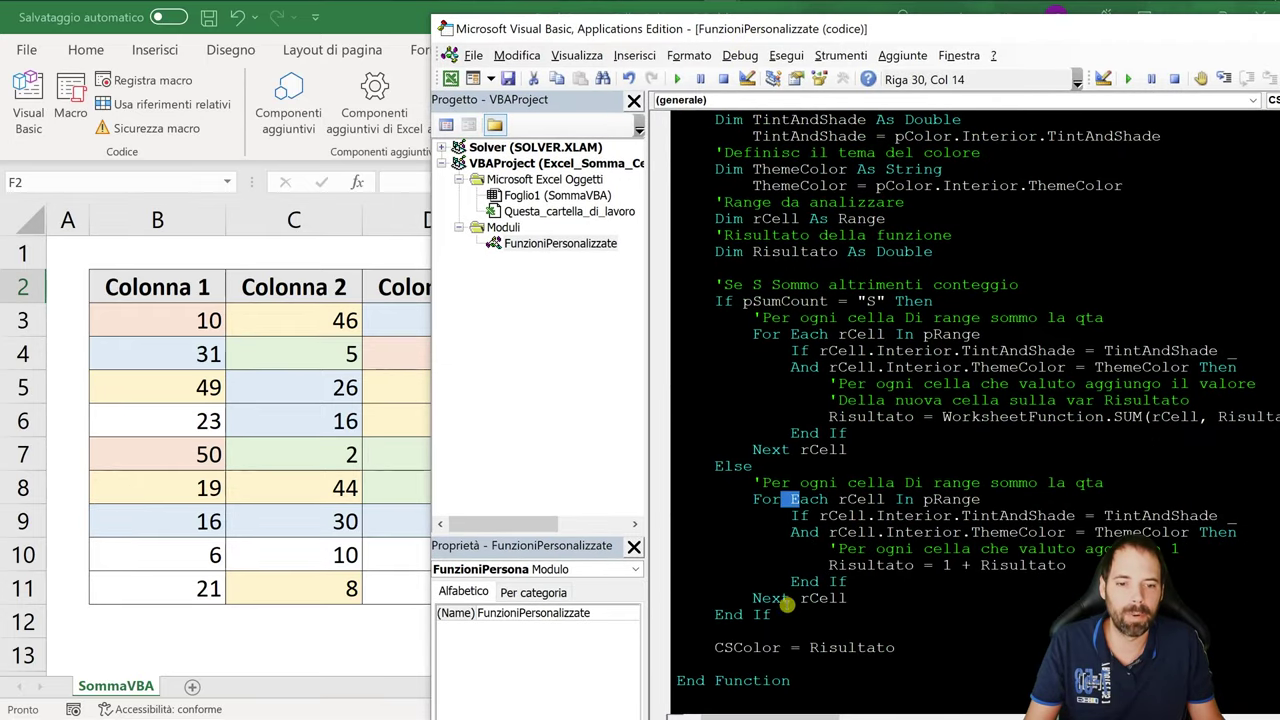
pyautogui.moveTo(858, 600); pyautogui.dragTo(820, 600)
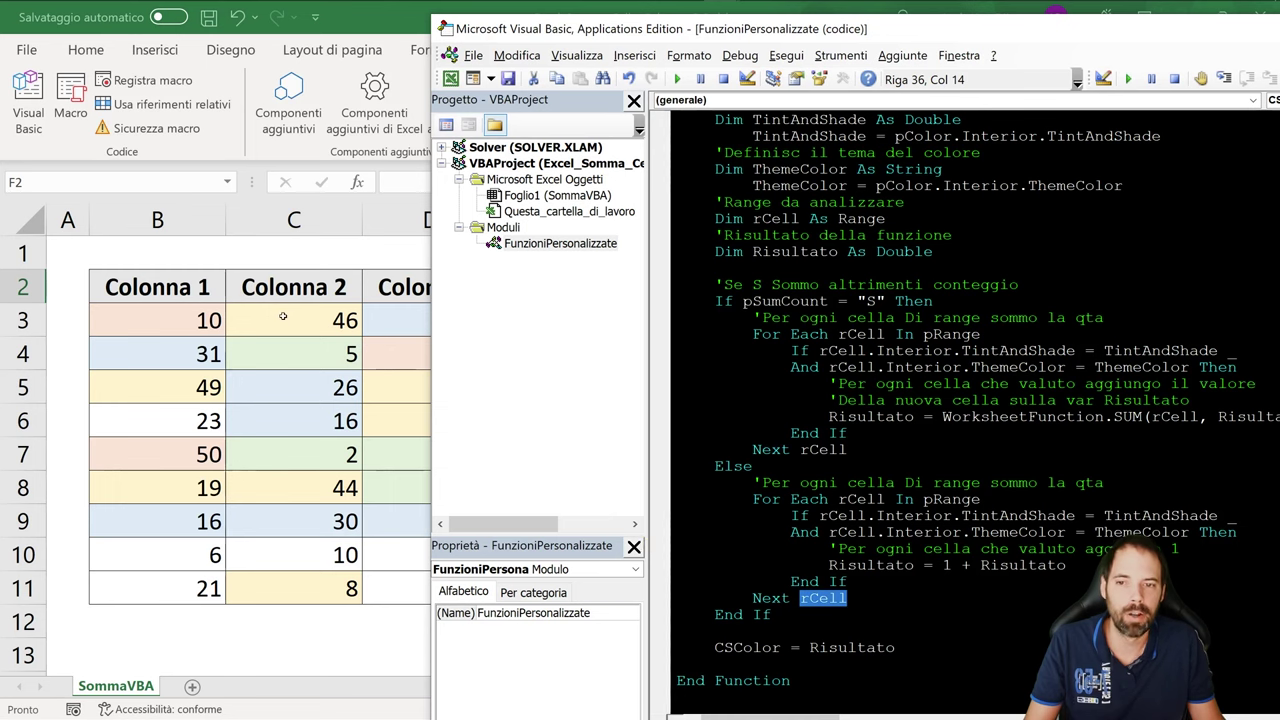
pyautogui.moveTo(838, 515); pyautogui.dragTo(1060, 532)
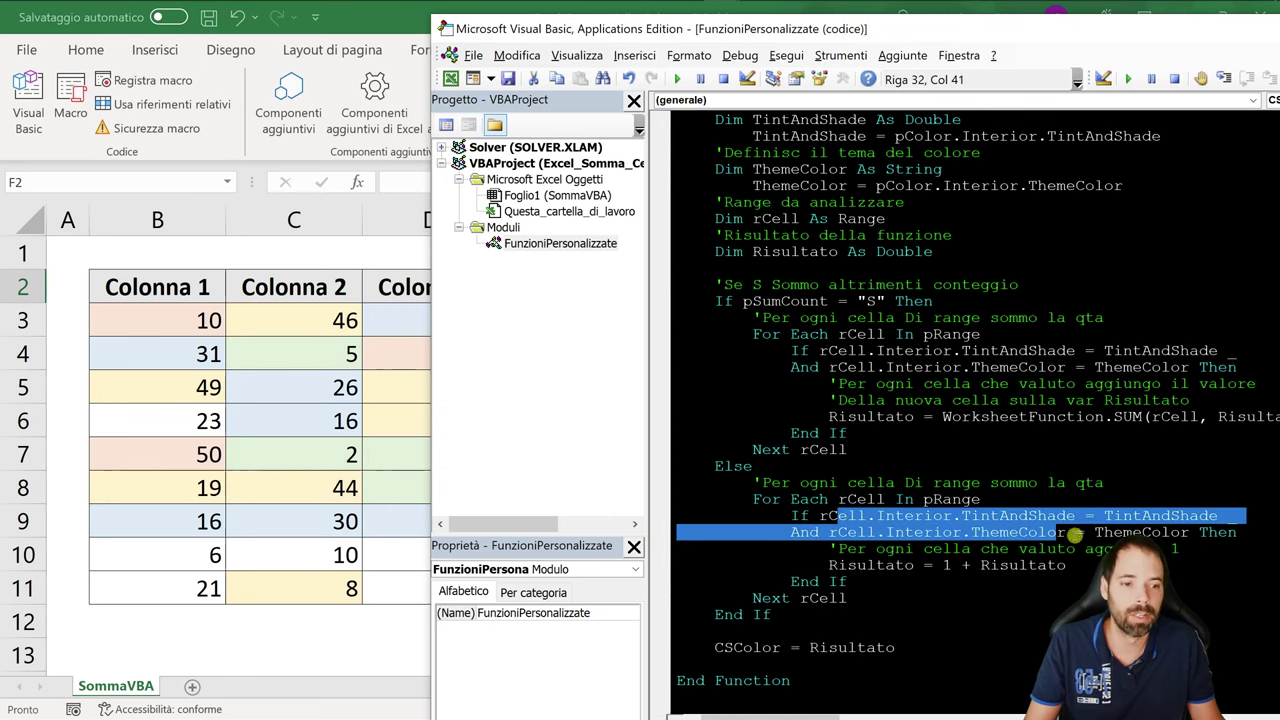
pyautogui.click(1070, 515)
pyautogui.doubleClick(750, 28)
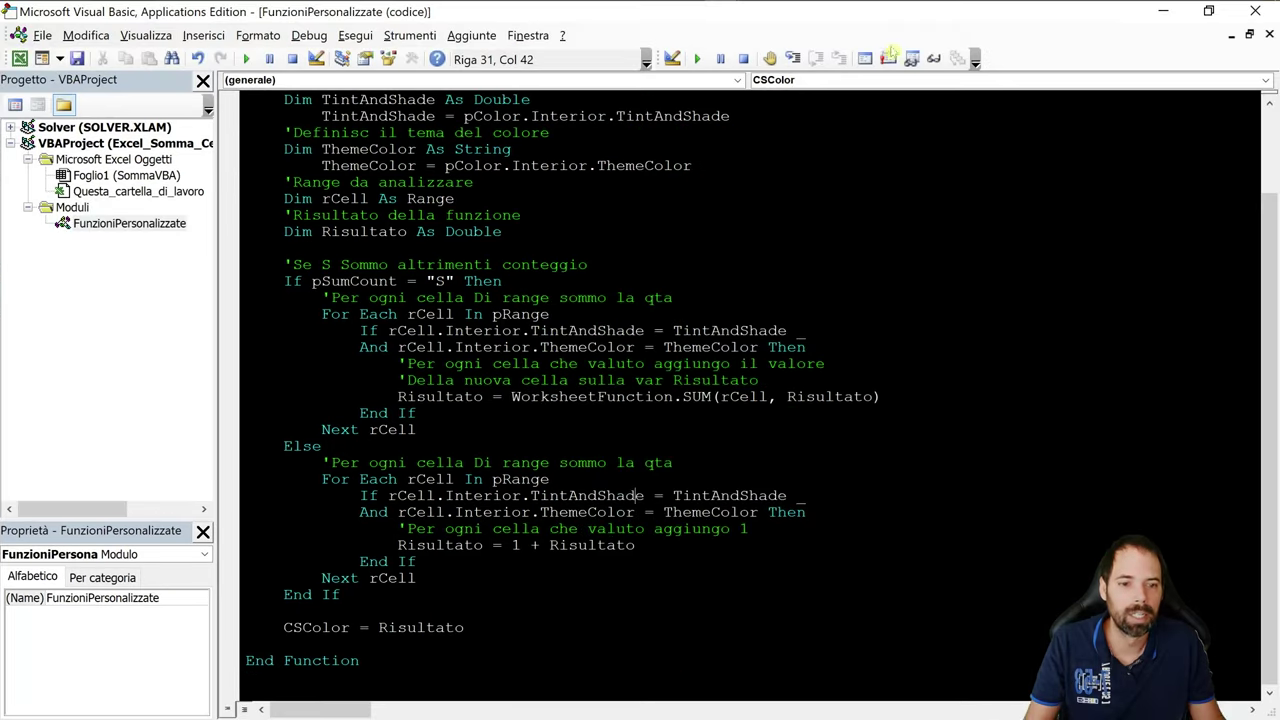
pyautogui.doubleClick(587, 496)
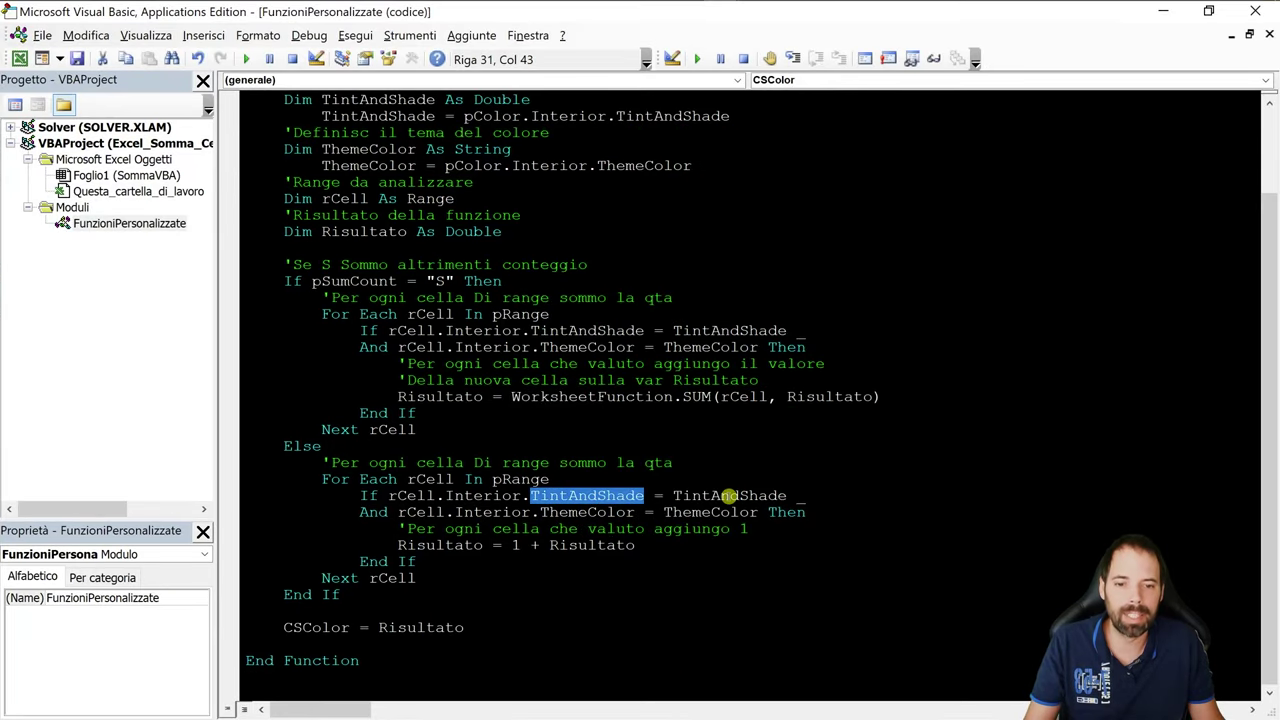
pyautogui.doubleClick(730, 495)
pyautogui.scroll(2, 385, 250)
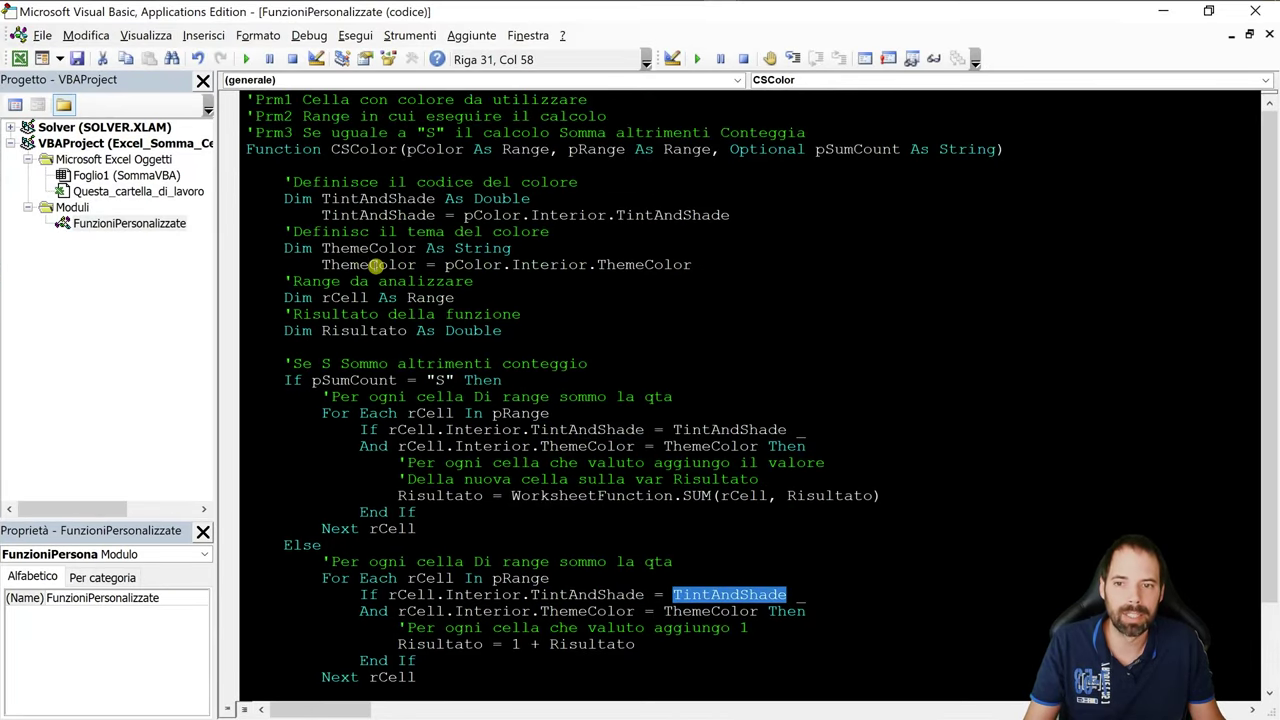
pyautogui.click(377, 265)
pyautogui.moveTo(467, 215); pyautogui.dragTo(545, 231)
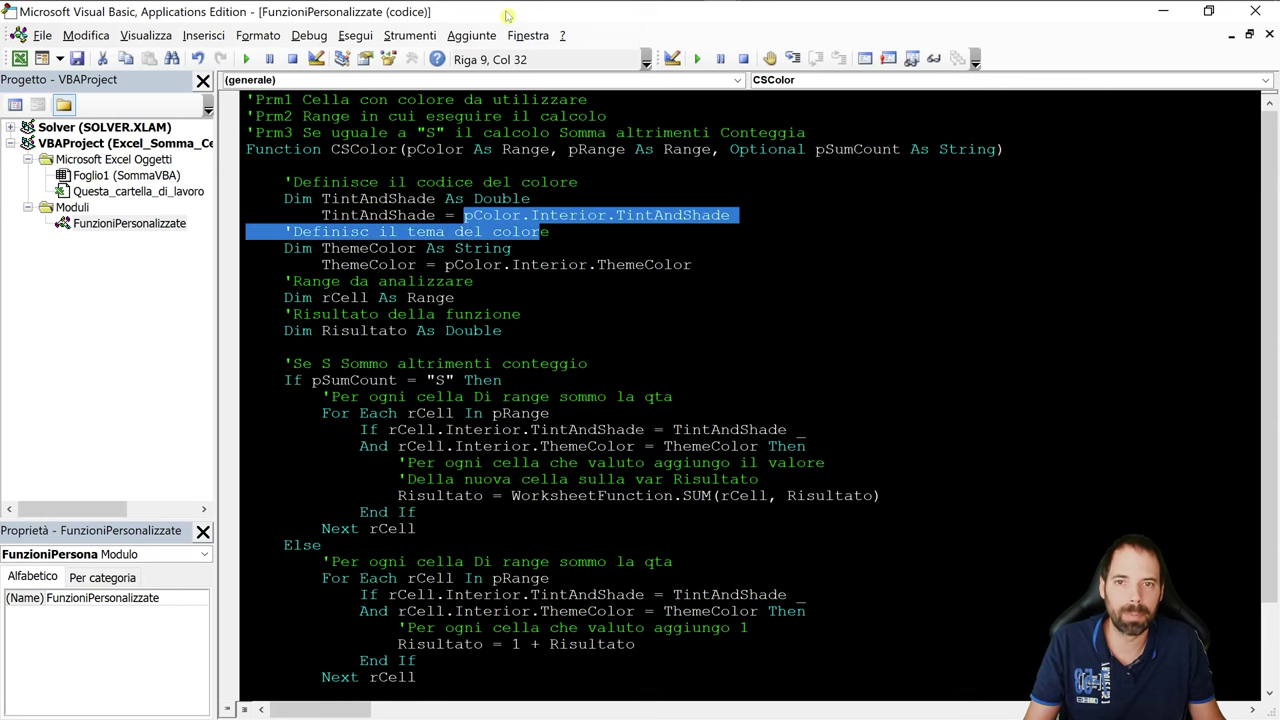
pyautogui.doubleClick(508, 14)
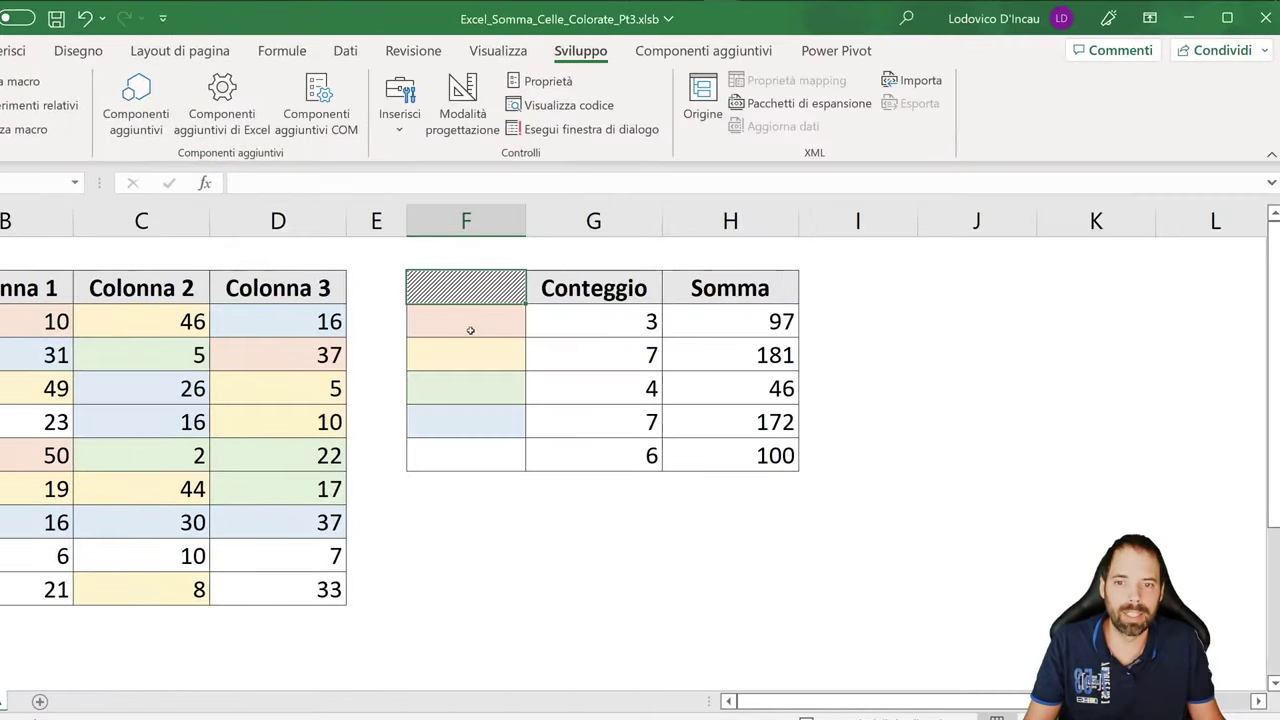
pyautogui.click(470, 330)
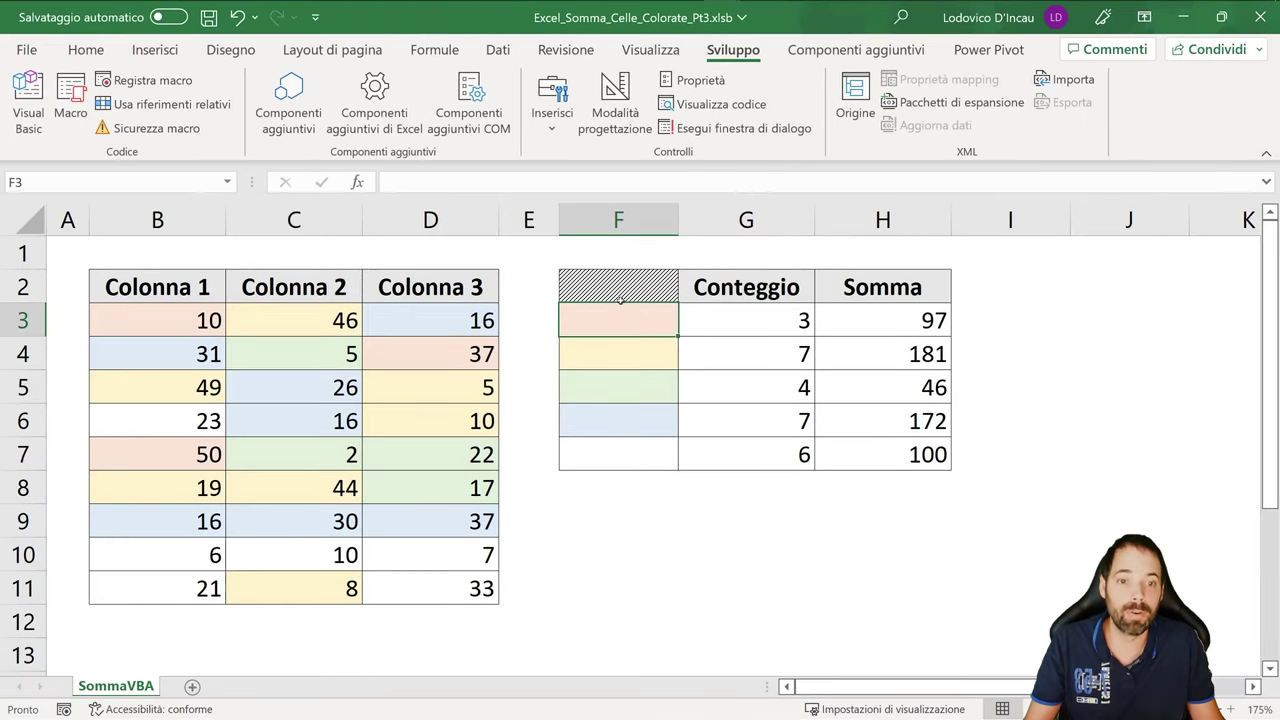
pyautogui.hotkey('alt', 'F11')
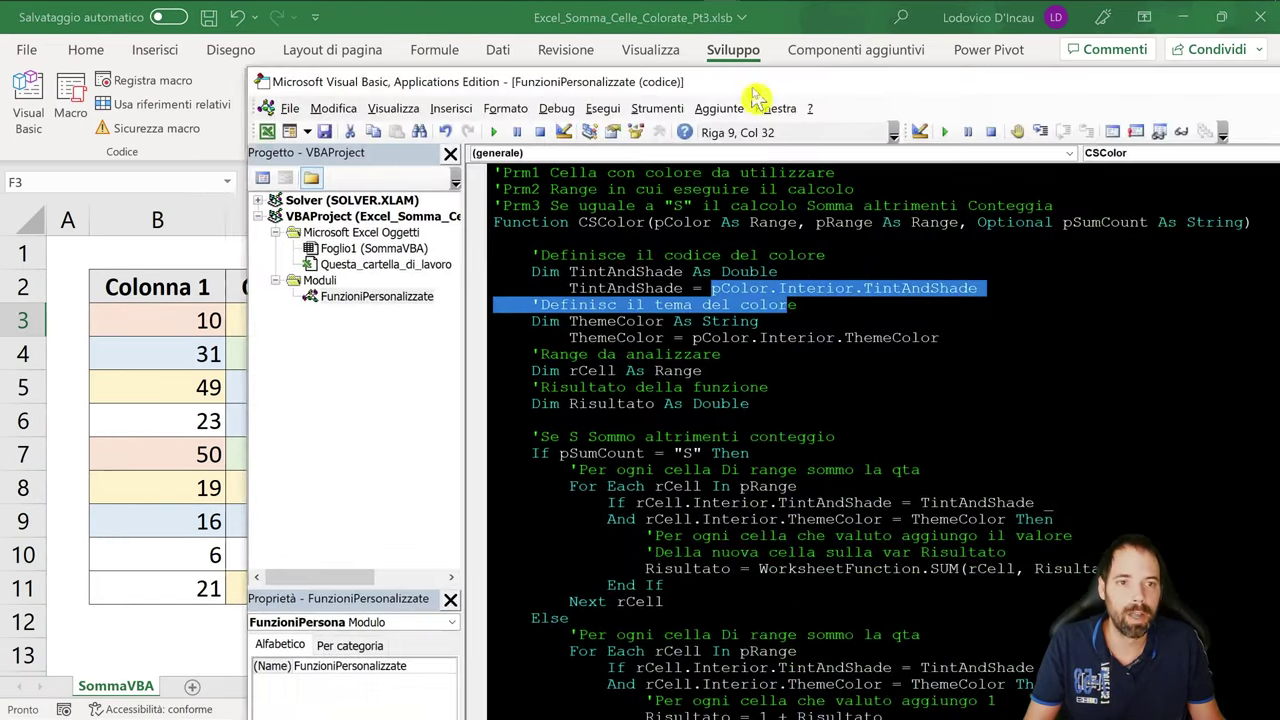
pyautogui.doubleClick(754, 88)
pyautogui.press('Down')
pyautogui.press('Down')
pyautogui.press('Down')
pyautogui.scroll(-2, 600, 540)
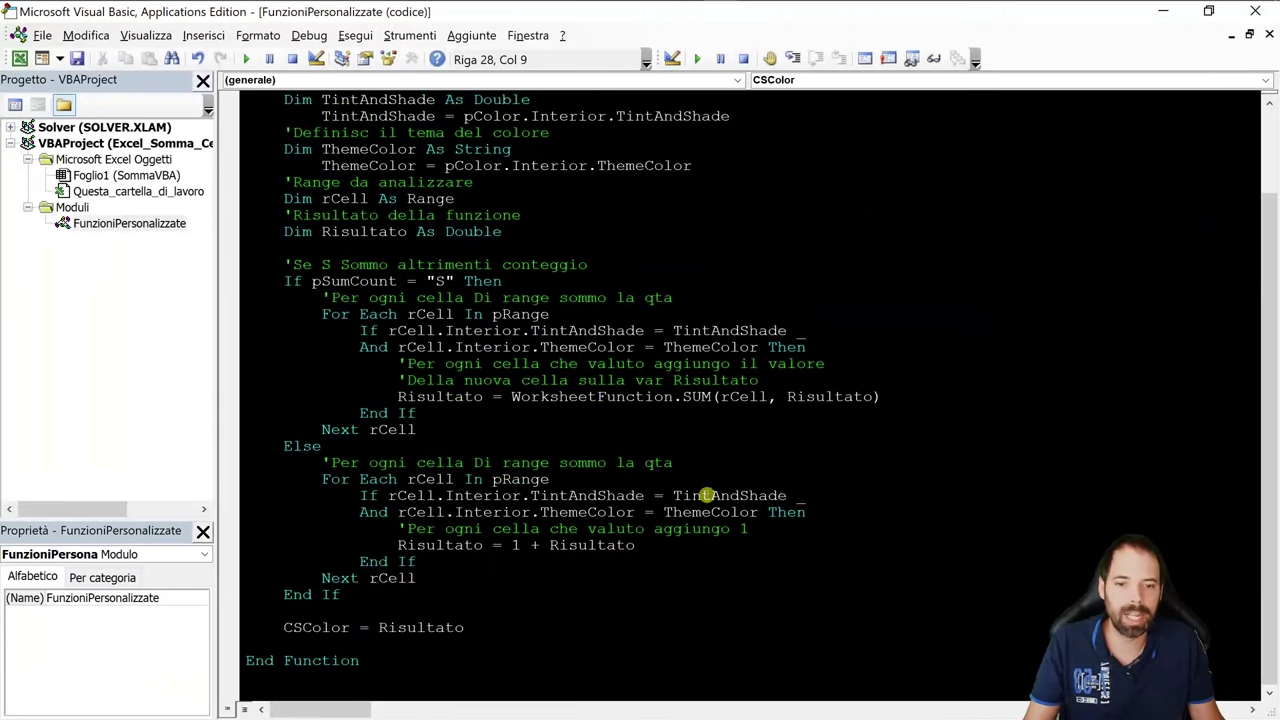
# Select the And-joined TintAndShade and ThemeColor checks and their stored sample variables
pyautogui.moveTo(357, 512); pyautogui.dragTo(627, 513)
pyautogui.moveTo(407, 495); pyautogui.dragTo(743, 515)
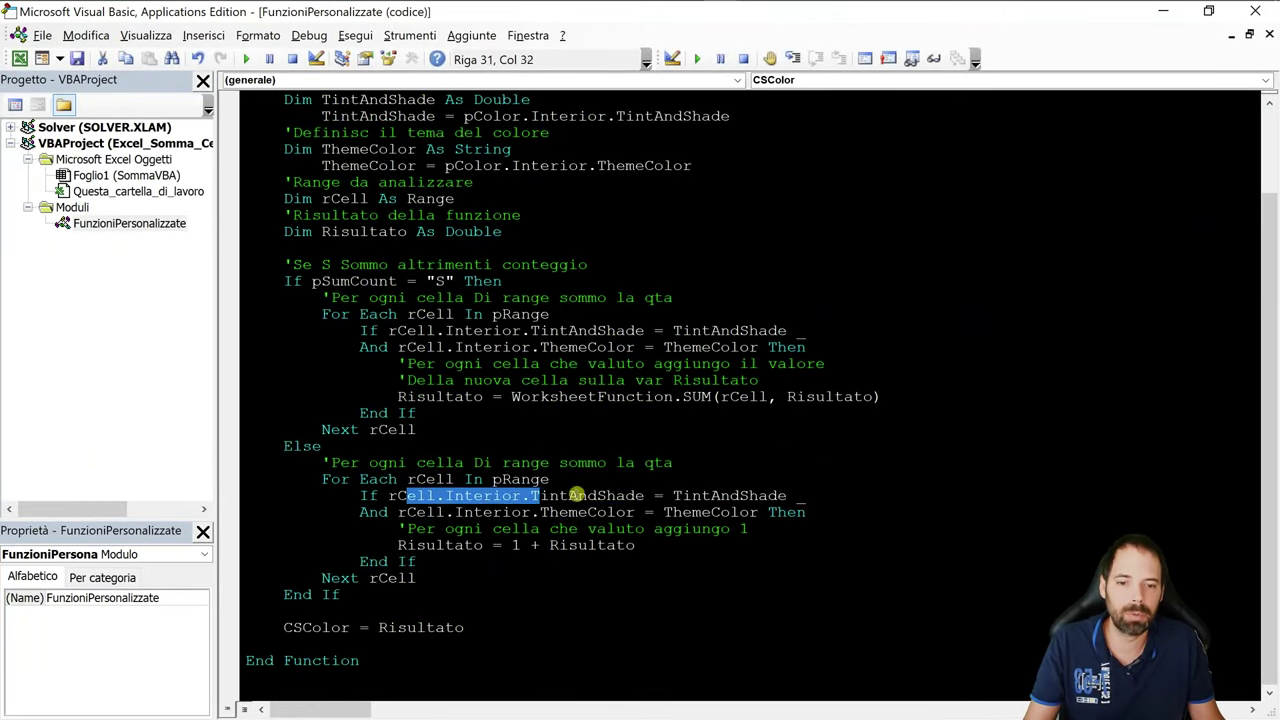
pyautogui.moveTo(372, 116); pyautogui.dragTo(534, 117)
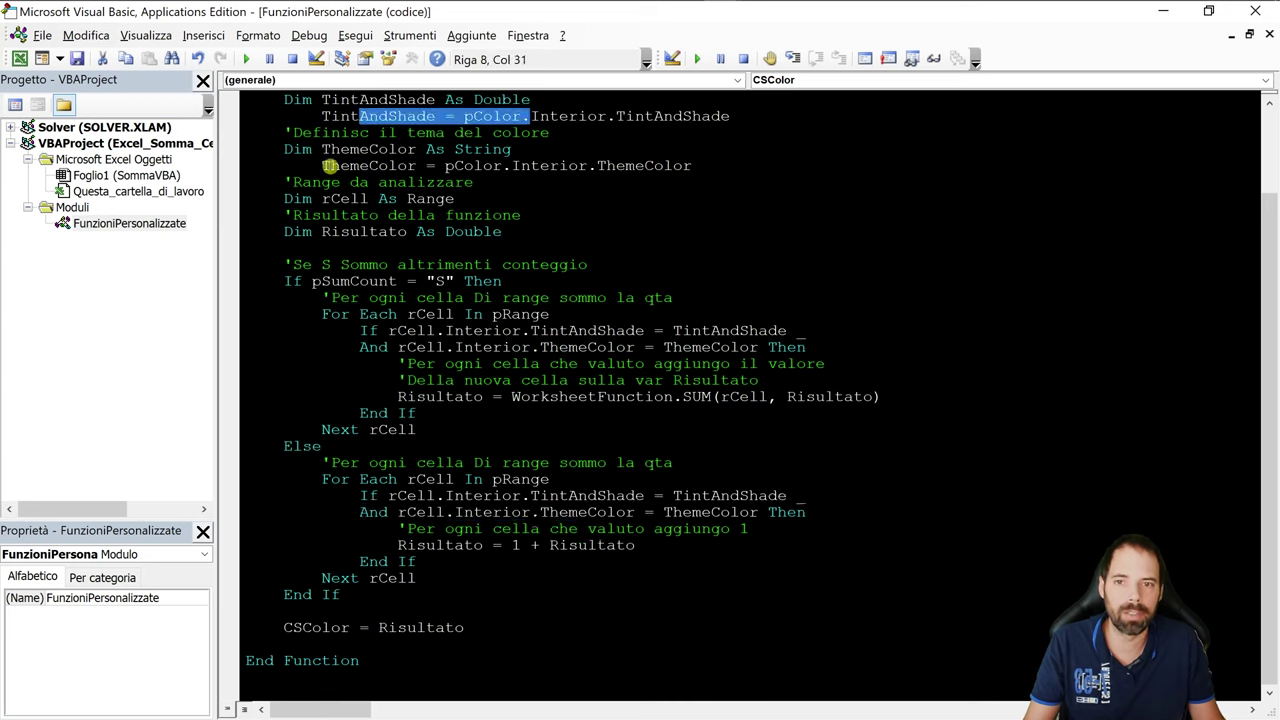
pyautogui.moveTo(330, 166); pyautogui.dragTo(405, 170)
pyautogui.click(737, 494)
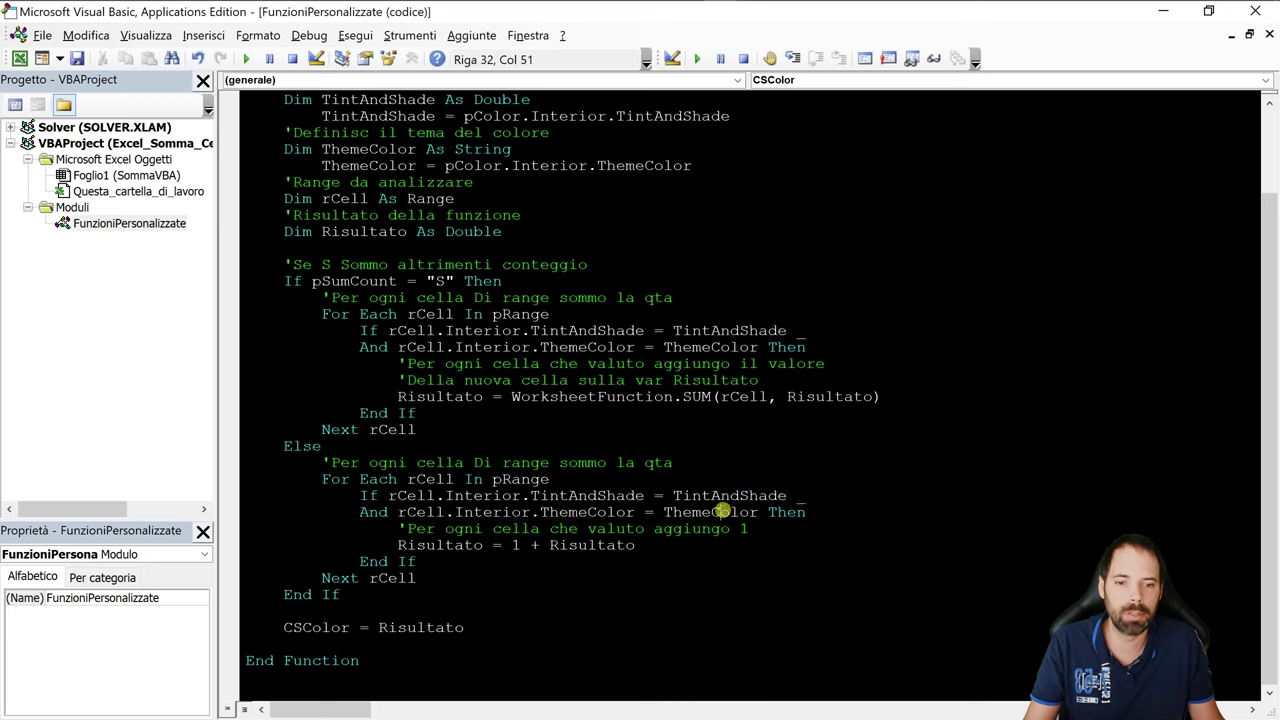
pyautogui.doubleClick(705, 512)
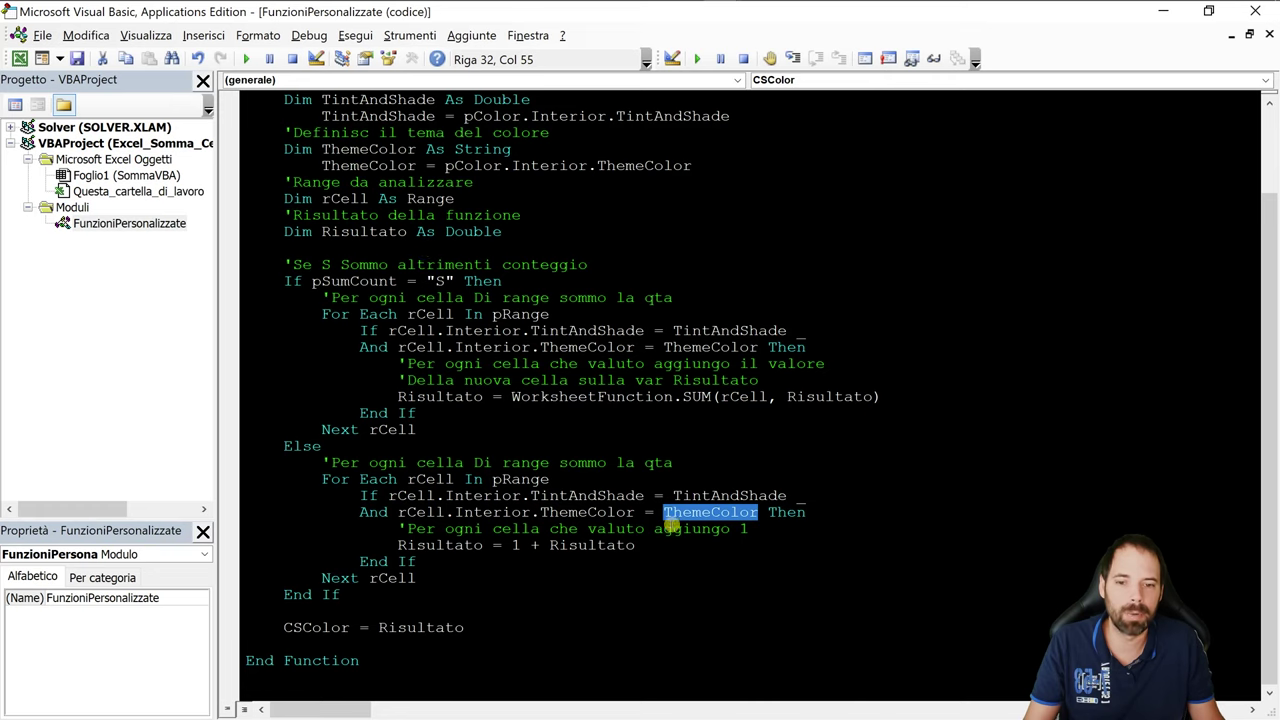
pyautogui.moveTo(390, 495); pyautogui.dragTo(745, 513)
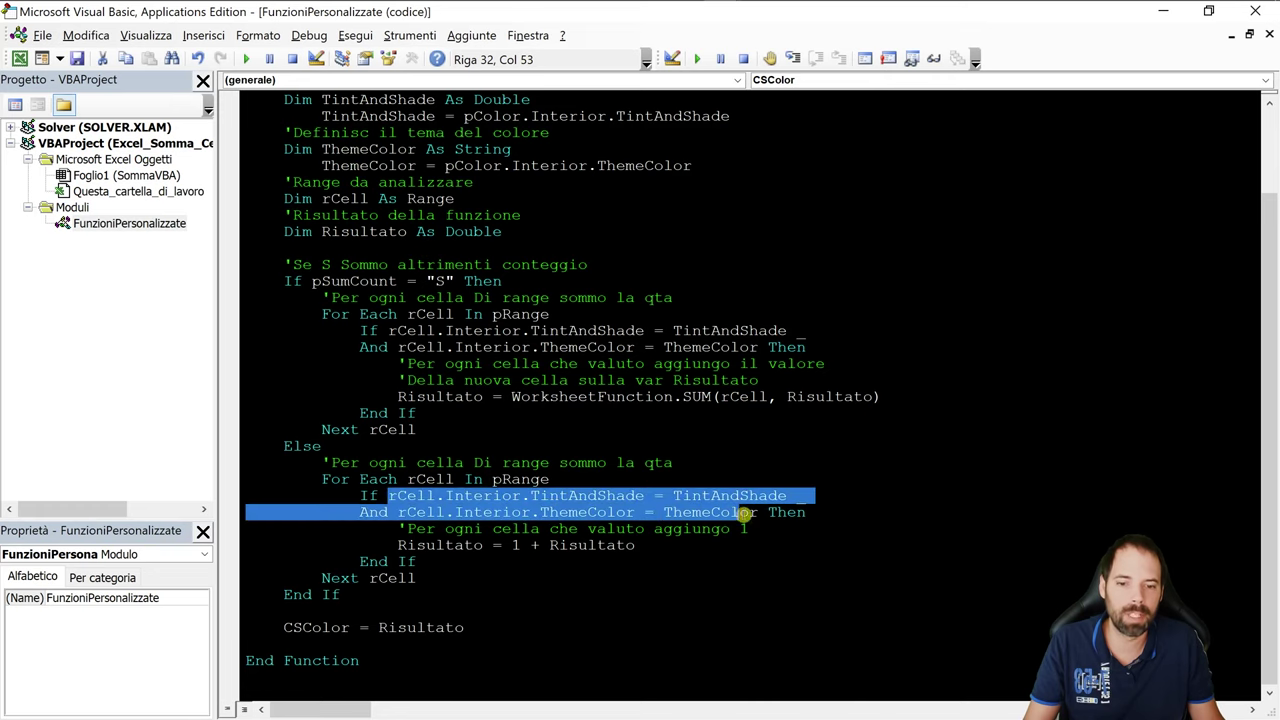
# Highlight the parts of Risultato = 1 + Risultato, then shrink the editor aside
pyautogui.doubleClick(443, 546)
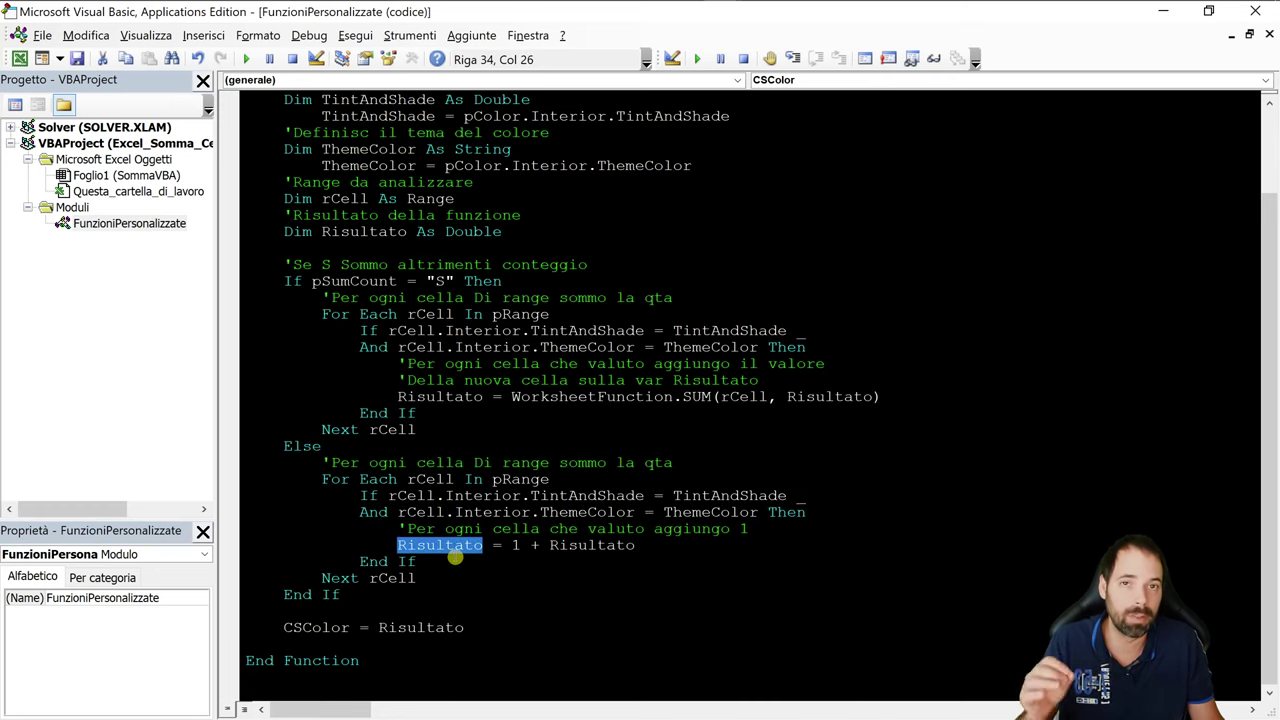
pyautogui.doubleClick(515, 545)
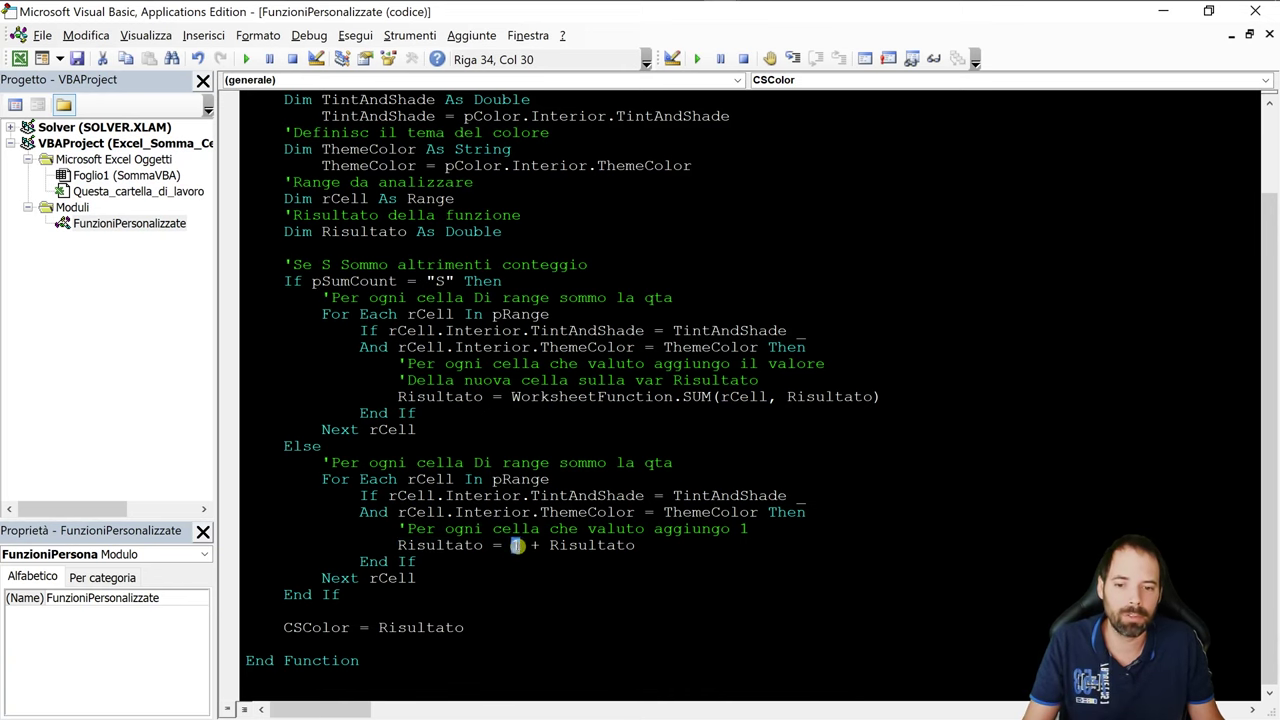
pyautogui.moveTo(548, 546); pyautogui.dragTo(620, 545)
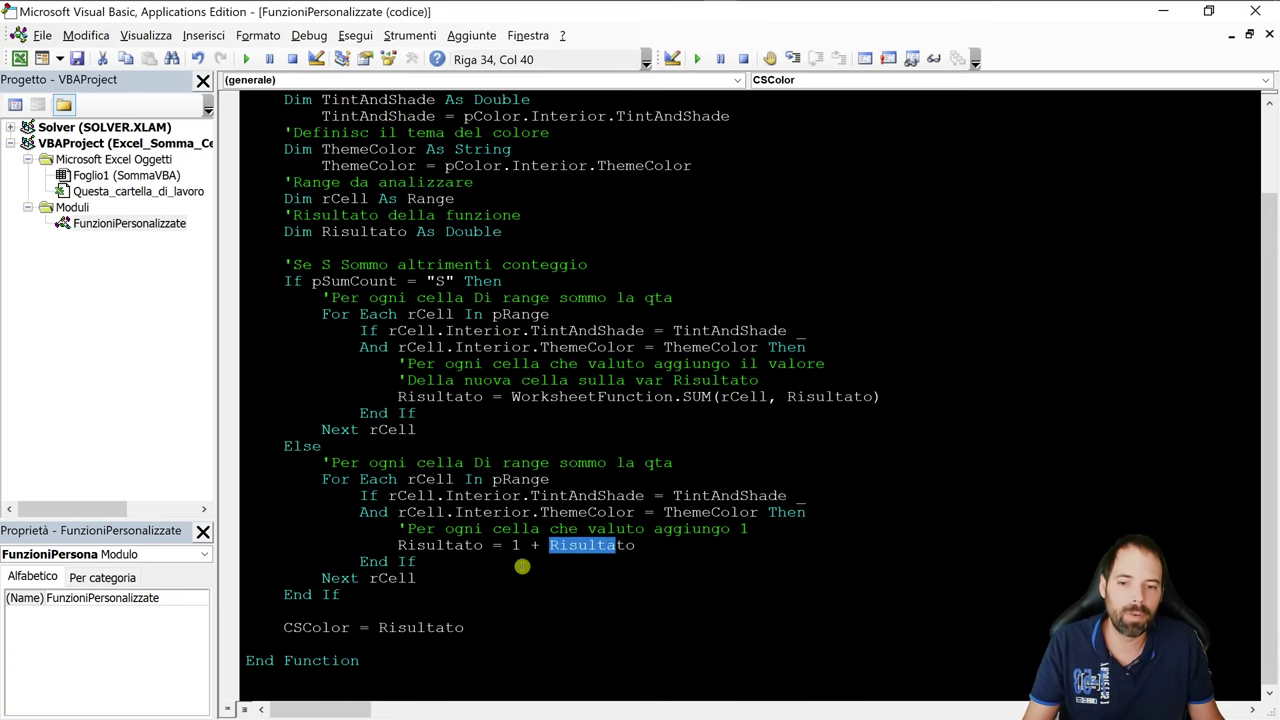
pyautogui.moveTo(439, 9); pyautogui.dragTo(849, 103)
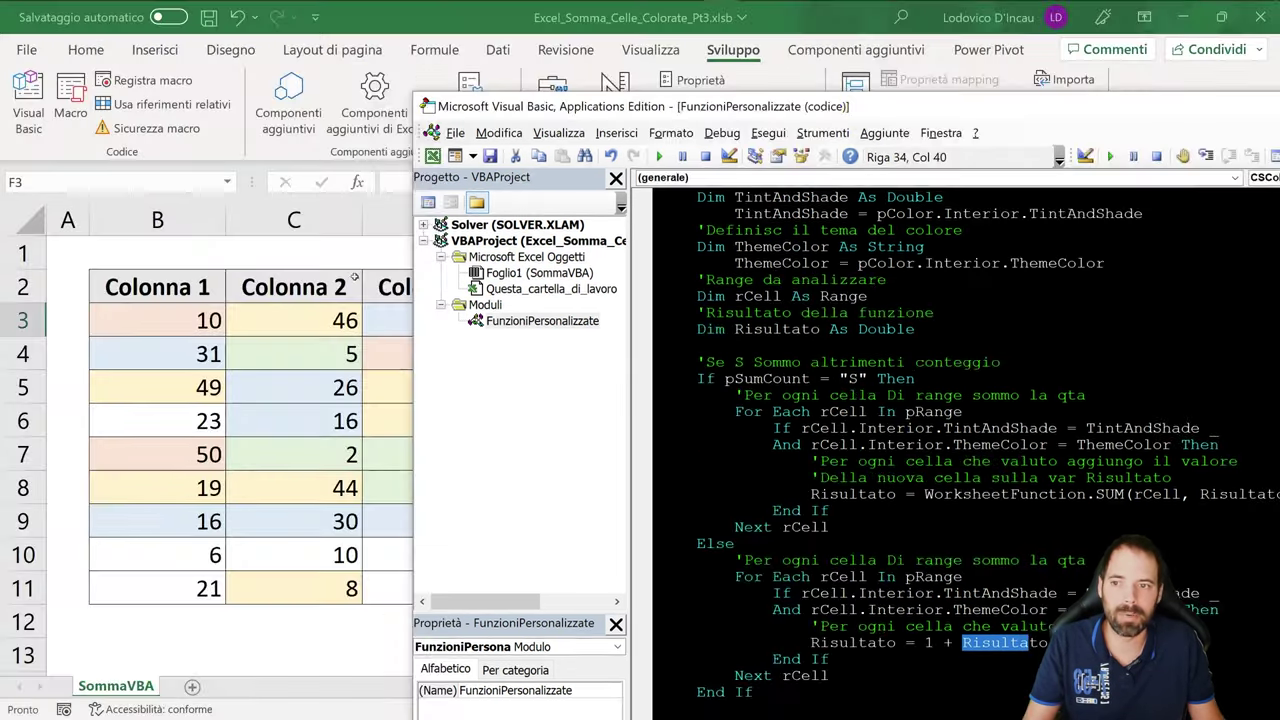
# Bring the sheet forward and move through the table to cell D4 holding 37
pyautogui.click(165, 318)
pyautogui.press('Tab')
pyautogui.press('Tab')
pyautogui.press('Tab')
pyautogui.press('Return')
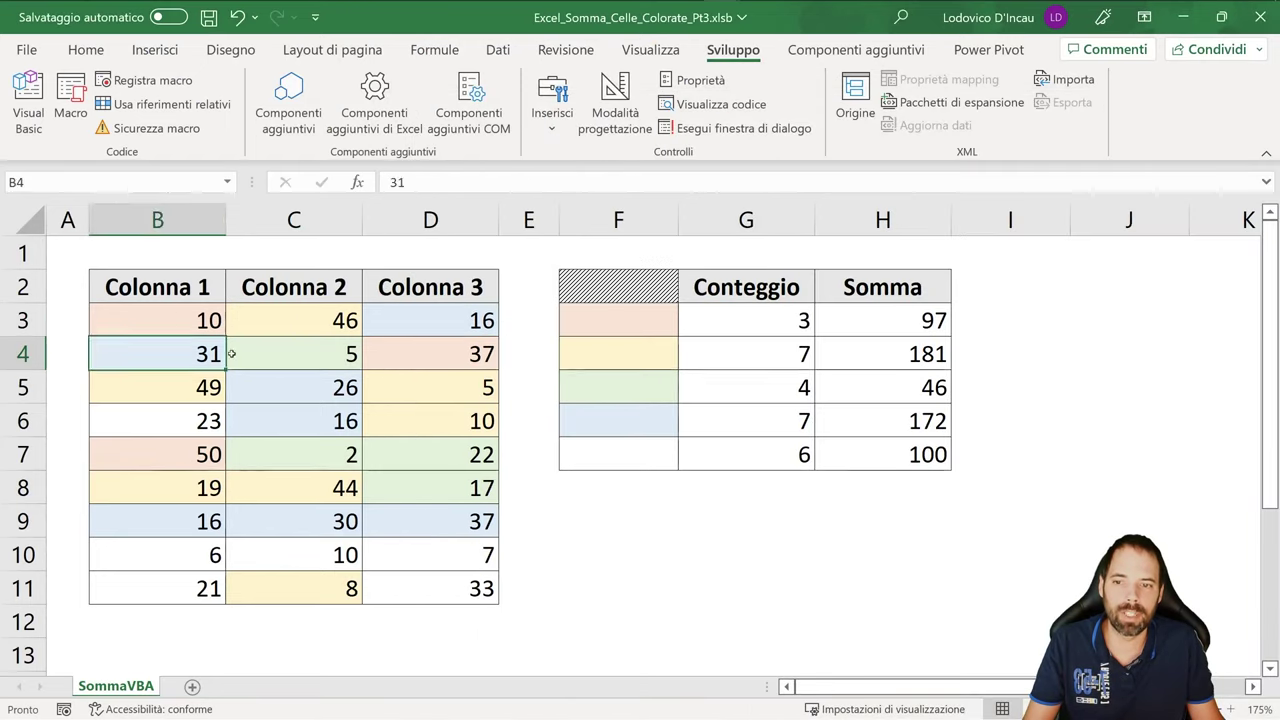
pyautogui.press('Tab')
pyautogui.click(446, 356)
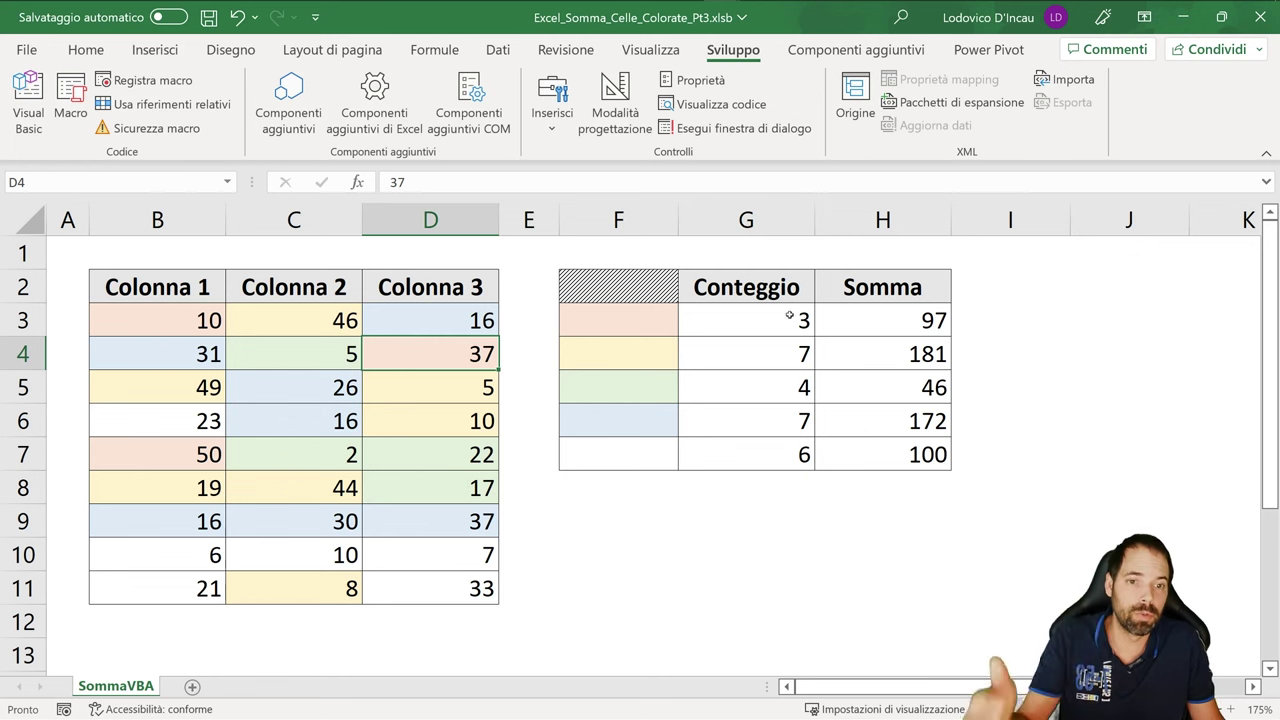
# Select the Conteggio results in column G, then reopen the CSColor code with Alt+F11
pyautogui.moveTo(700, 320)
pyautogui.mouseDown()
pyautogui.moveTo(785, 382)
pyautogui.moveTo(766, 455)
pyautogui.mouseUp()
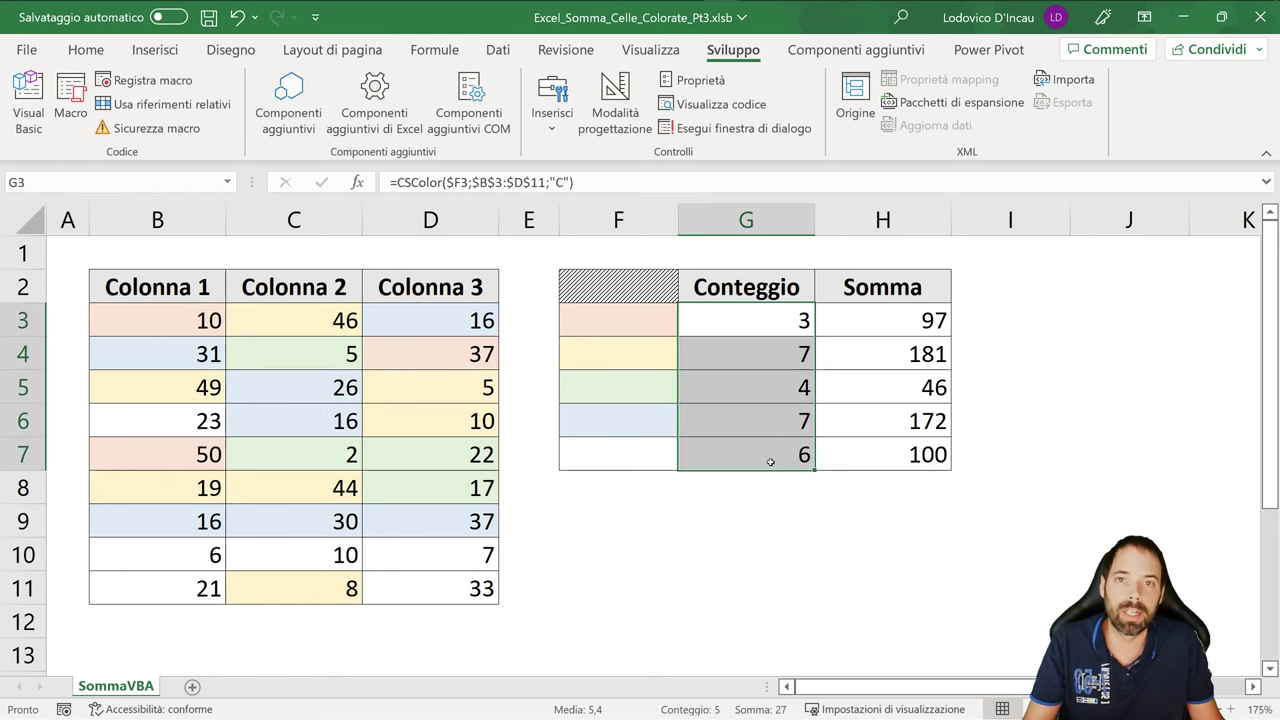
pyautogui.click(208, 284)
pyautogui.hotkey('alt', 'F11')
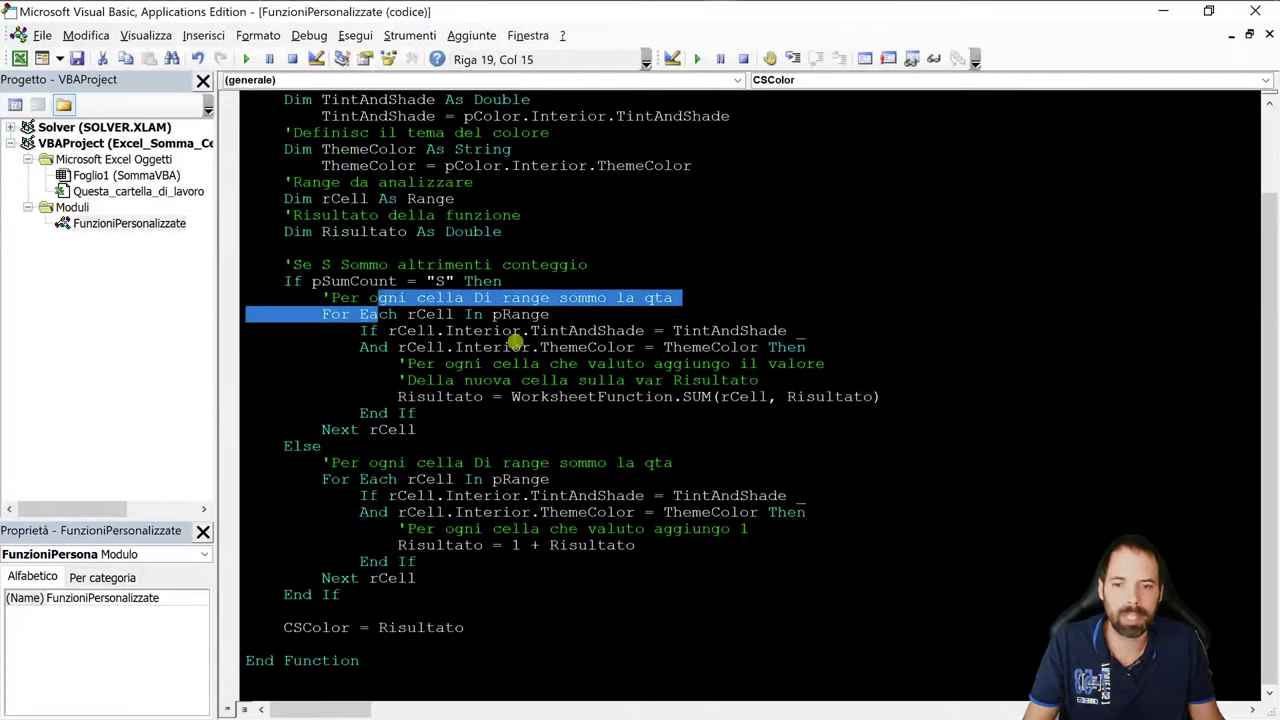
# Select the summing For Each loop and its tint and theme colour condition
pyautogui.click(513, 345)
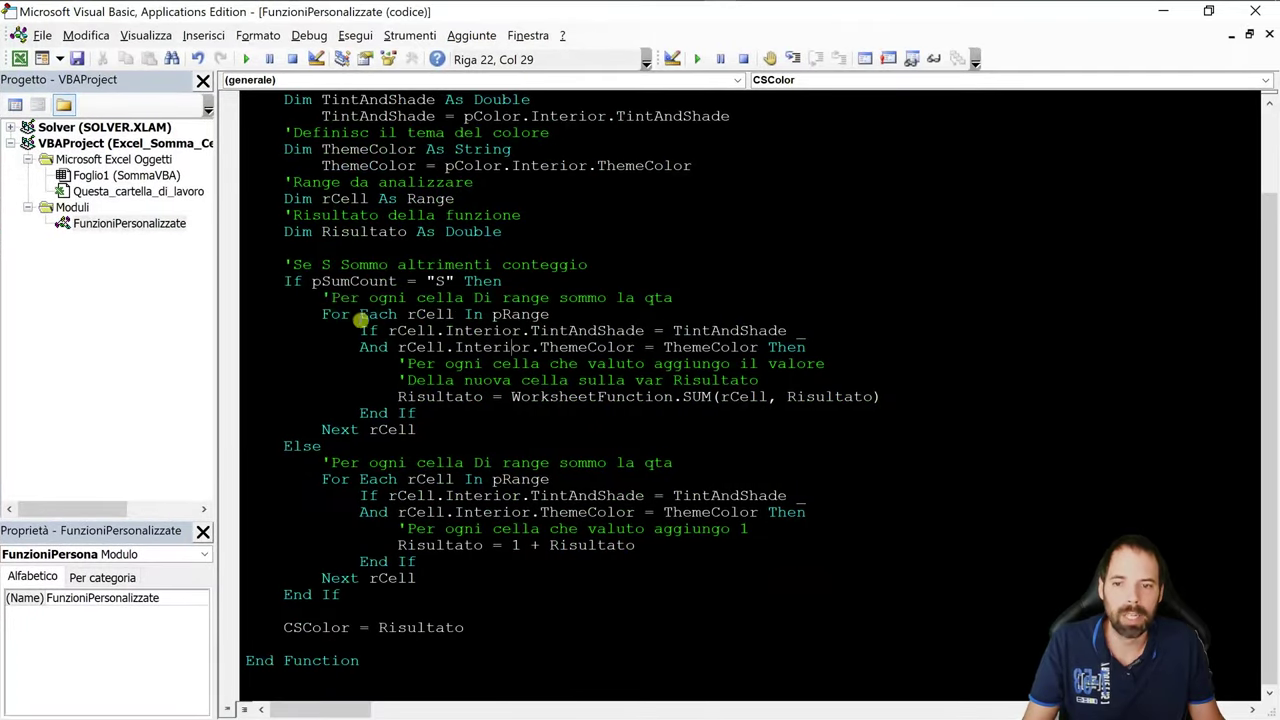
pyautogui.moveTo(318, 314); pyautogui.dragTo(422, 427)
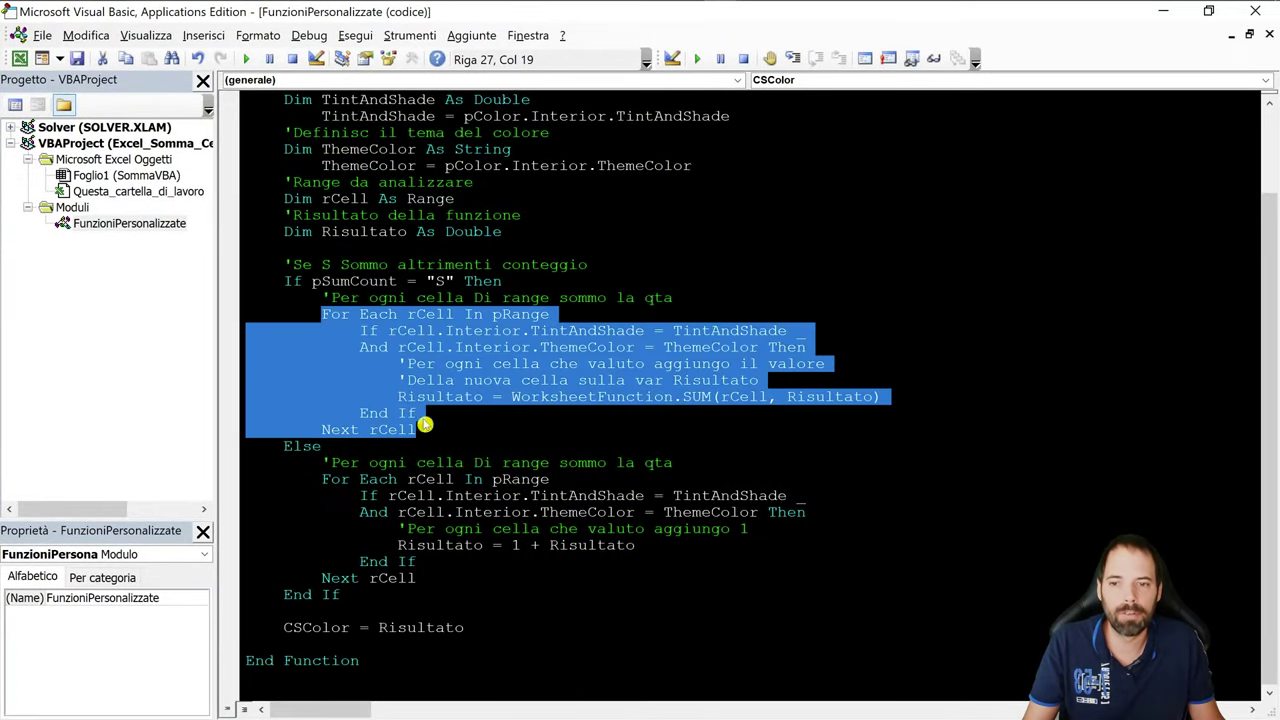
pyautogui.click(394, 347)
pyautogui.moveTo(357, 330); pyautogui.dragTo(806, 347)
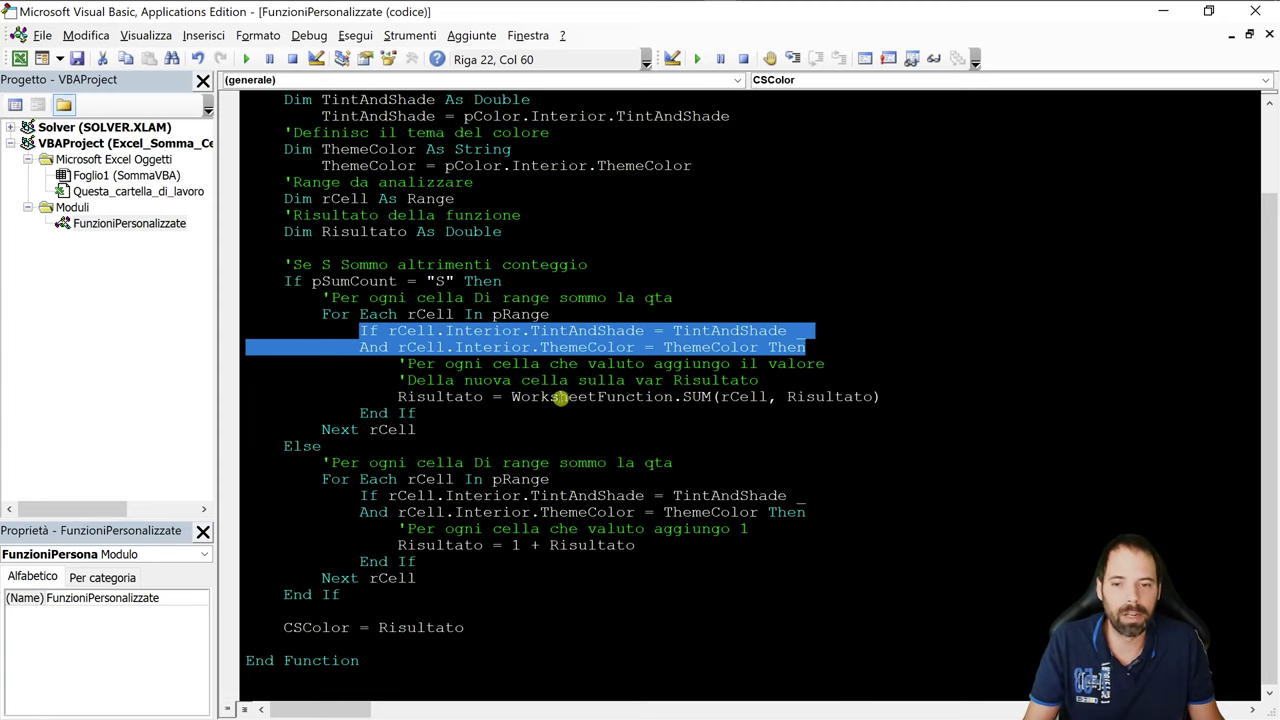
pyautogui.click(560, 397)
# Highlight Risultato, WorksheetFunction.SUM and its rCell argument on the summing line
pyautogui.doubleClick(449, 397)
pyautogui.click(490, 426)
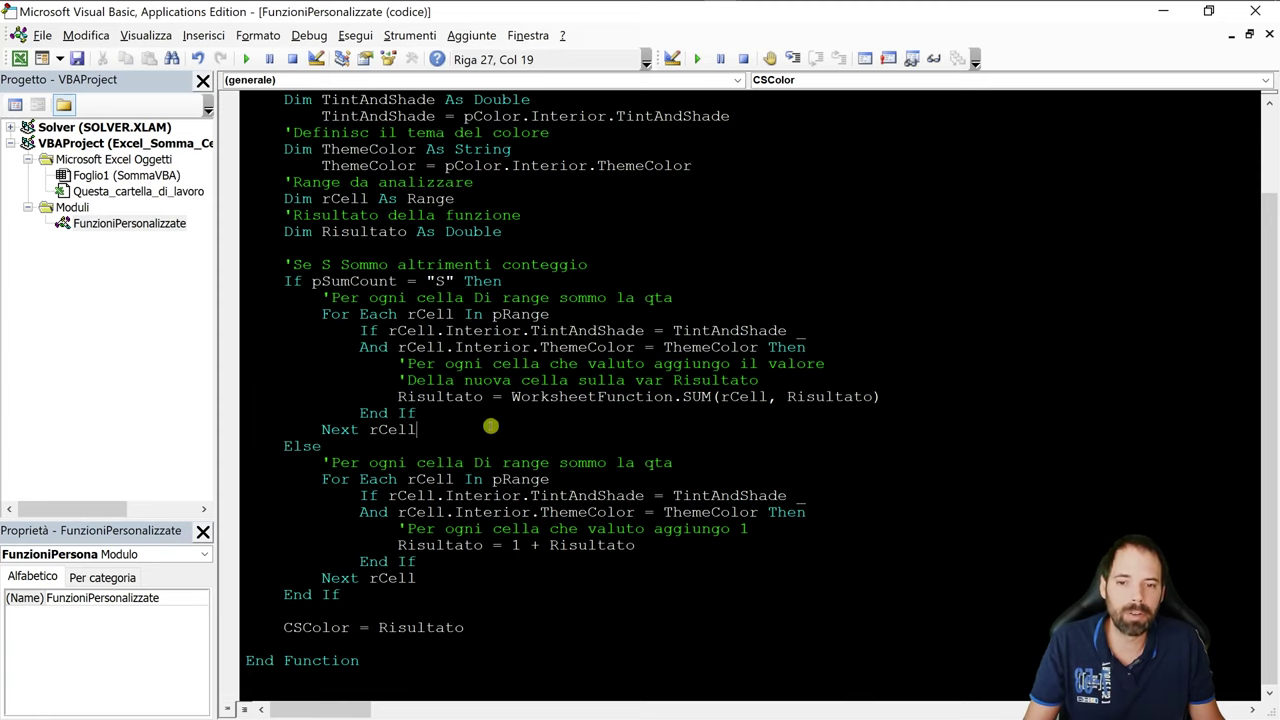
pyautogui.moveTo(511, 396); pyautogui.dragTo(662, 397)
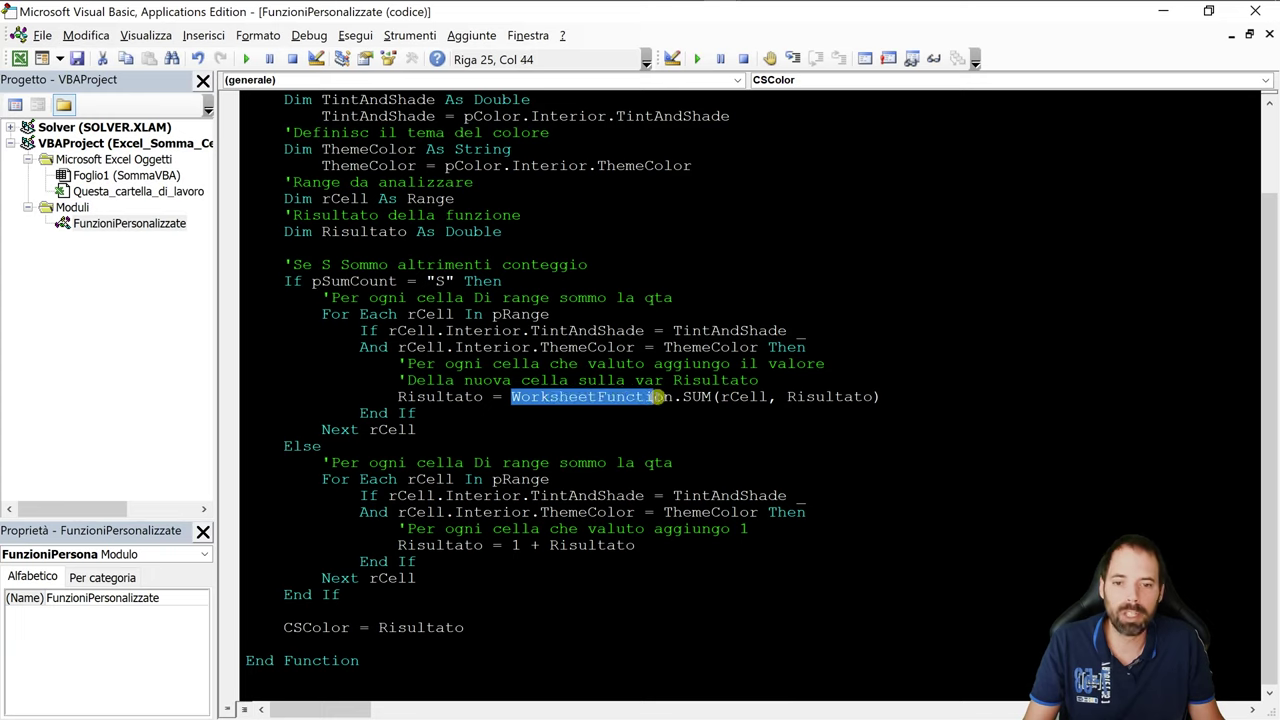
pyautogui.click(708, 430)
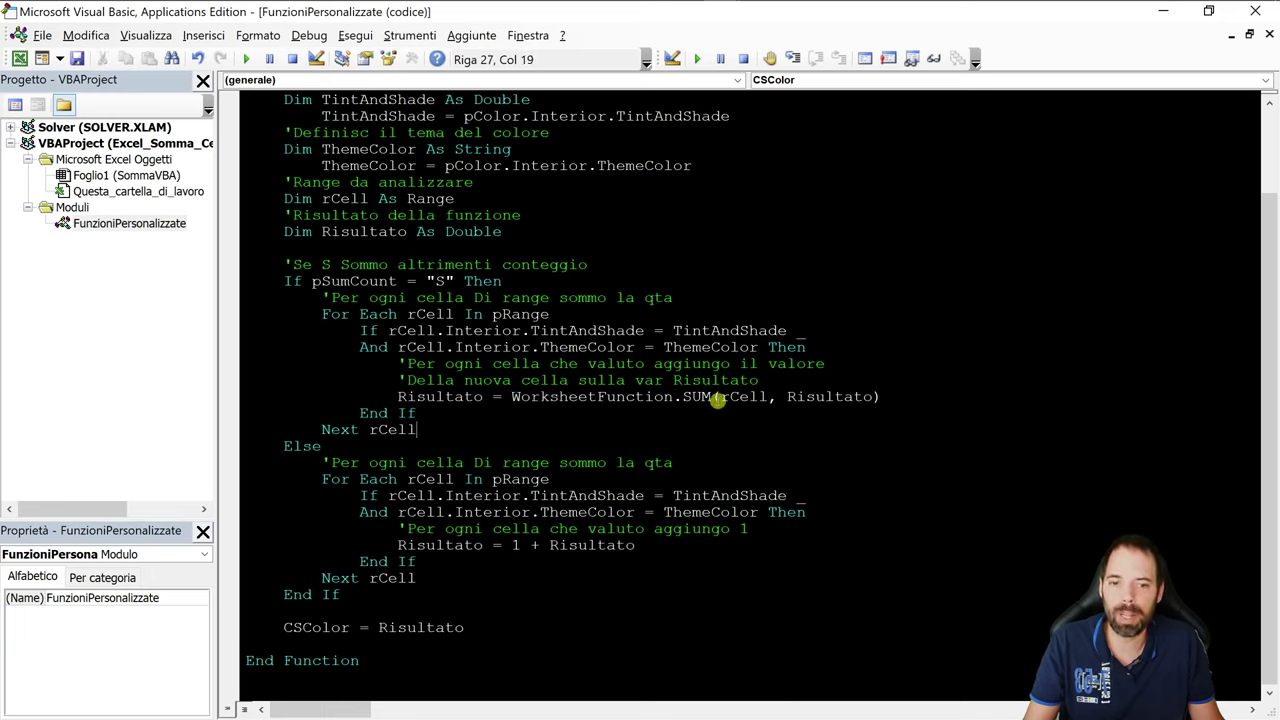
pyautogui.moveTo(713, 396); pyautogui.dragTo(511, 396)
pyautogui.click(741, 429)
pyautogui.doubleClick(744, 396)
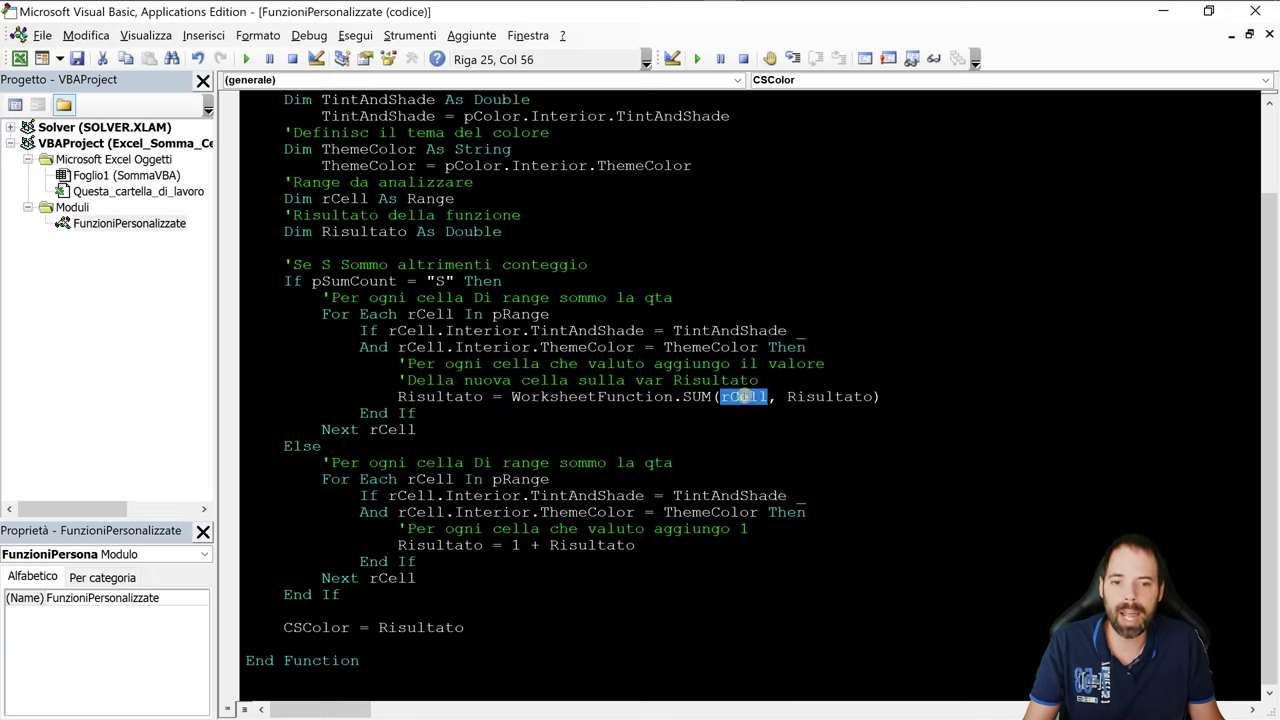
pyautogui.click(771, 398)
pyautogui.doubleClick(806, 396)
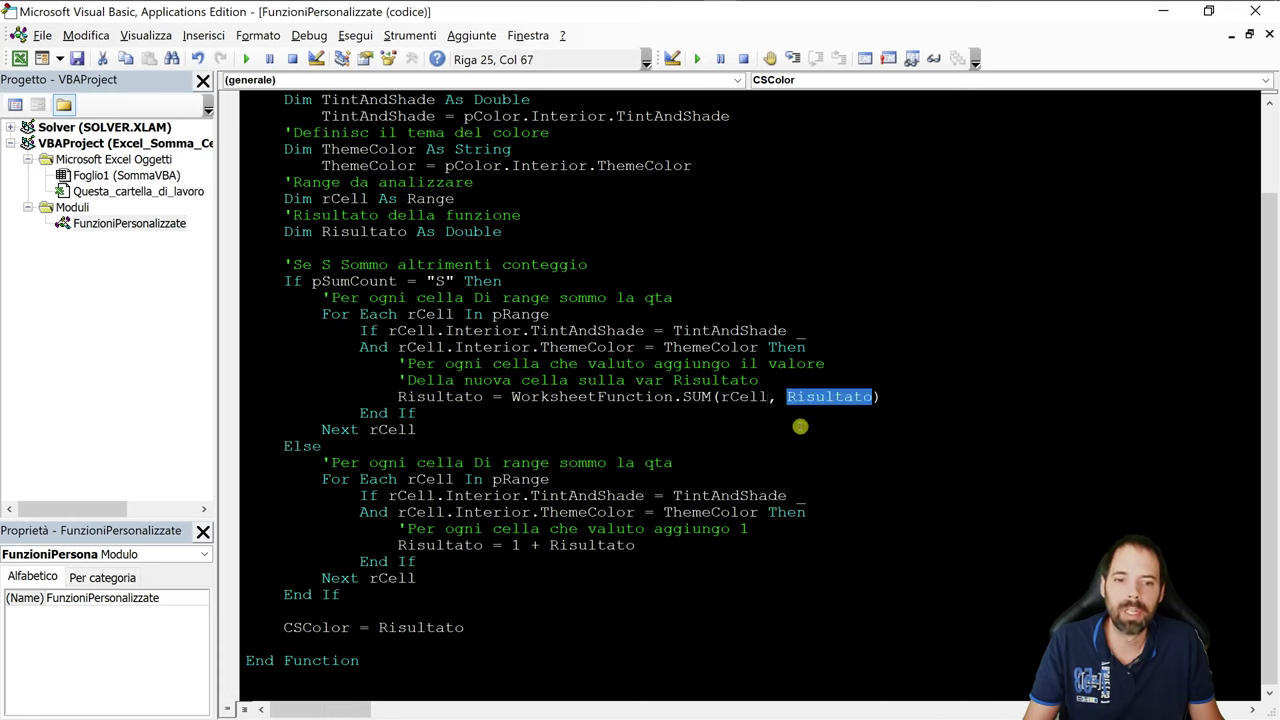
pyautogui.click(800, 427)
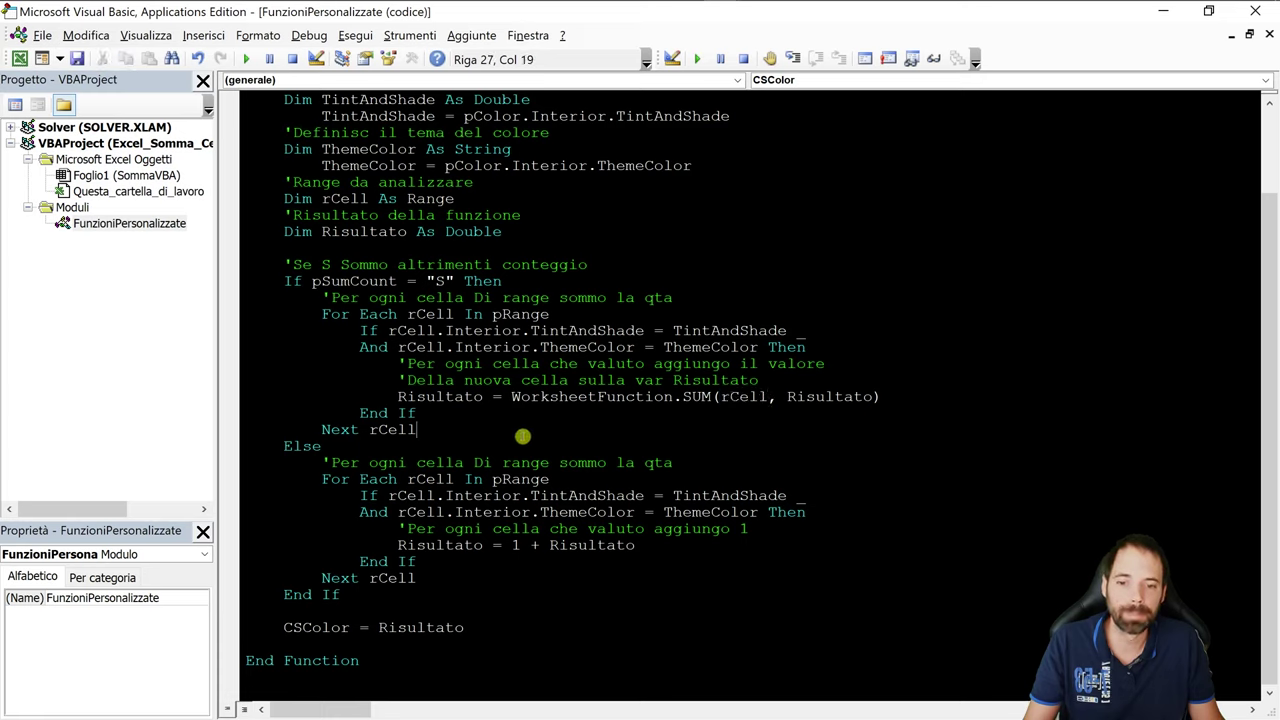
pyautogui.moveTo(771, 397); pyautogui.dragTo(719, 397)
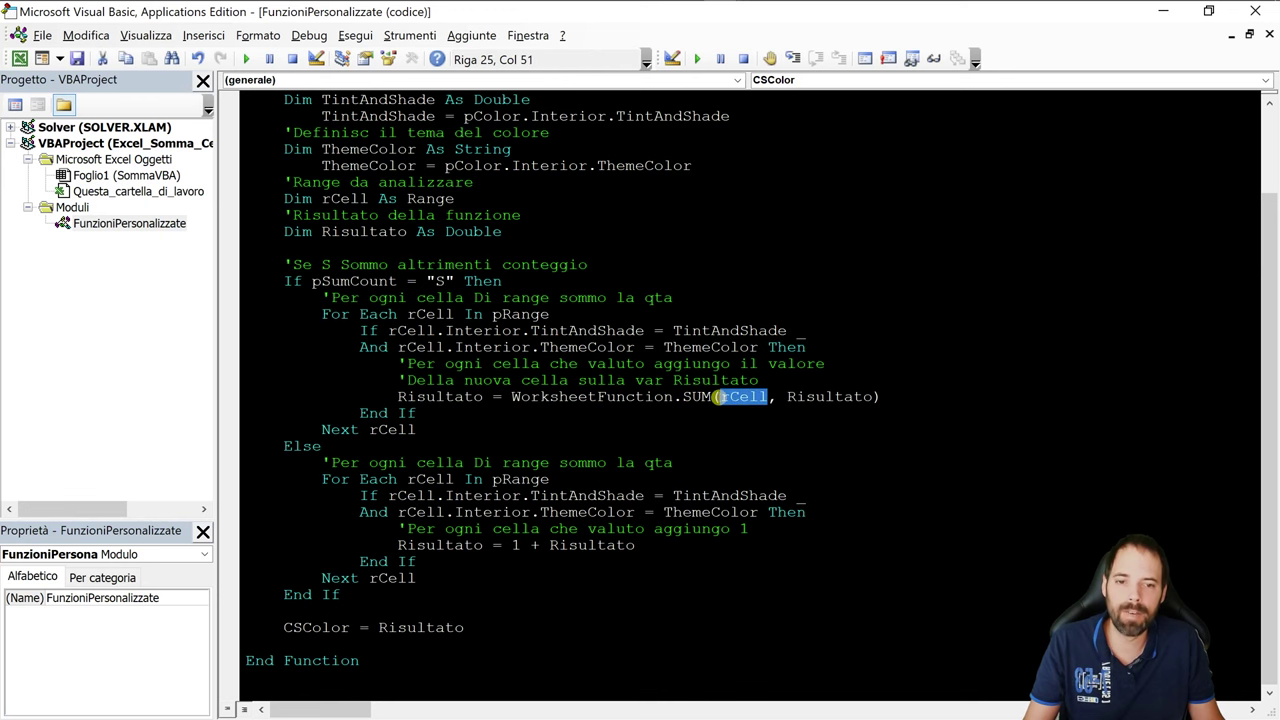
# Shrink the editor to glimpse the worksheet, restore it, and reselect rCell and Risultato
pyautogui.doubleClick(350, 18)
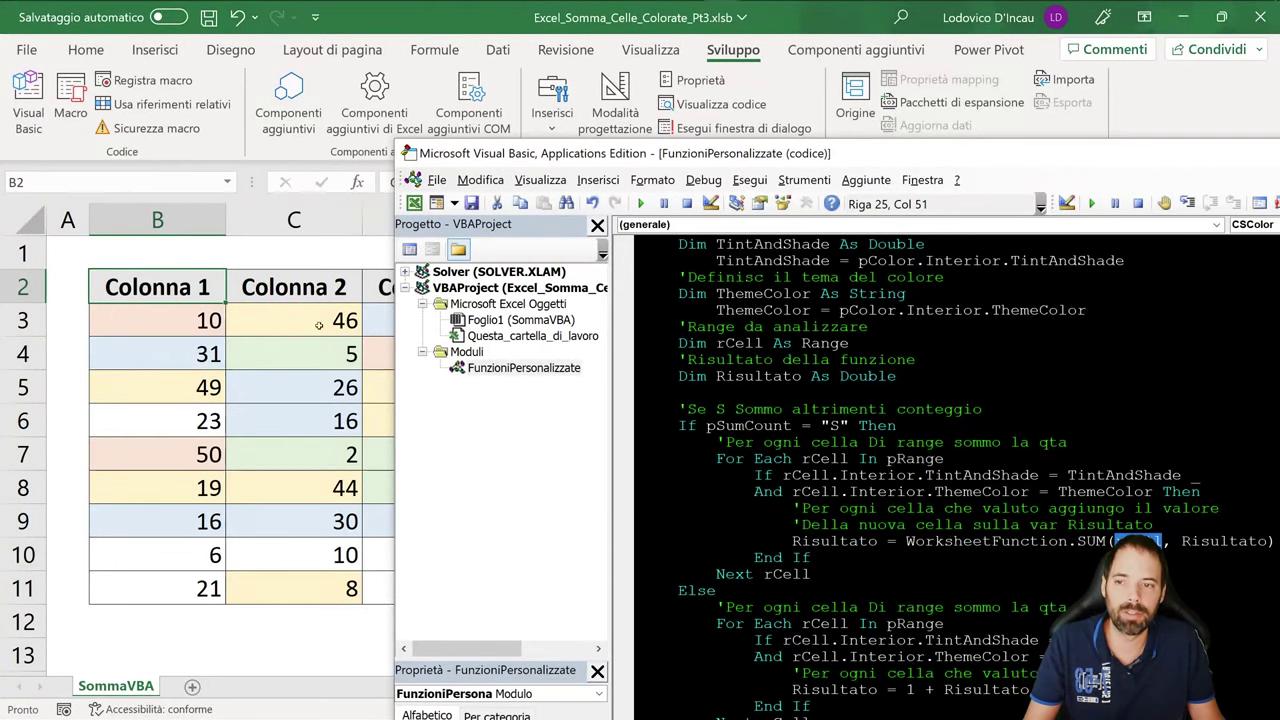
pyautogui.doubleClick(835, 155)
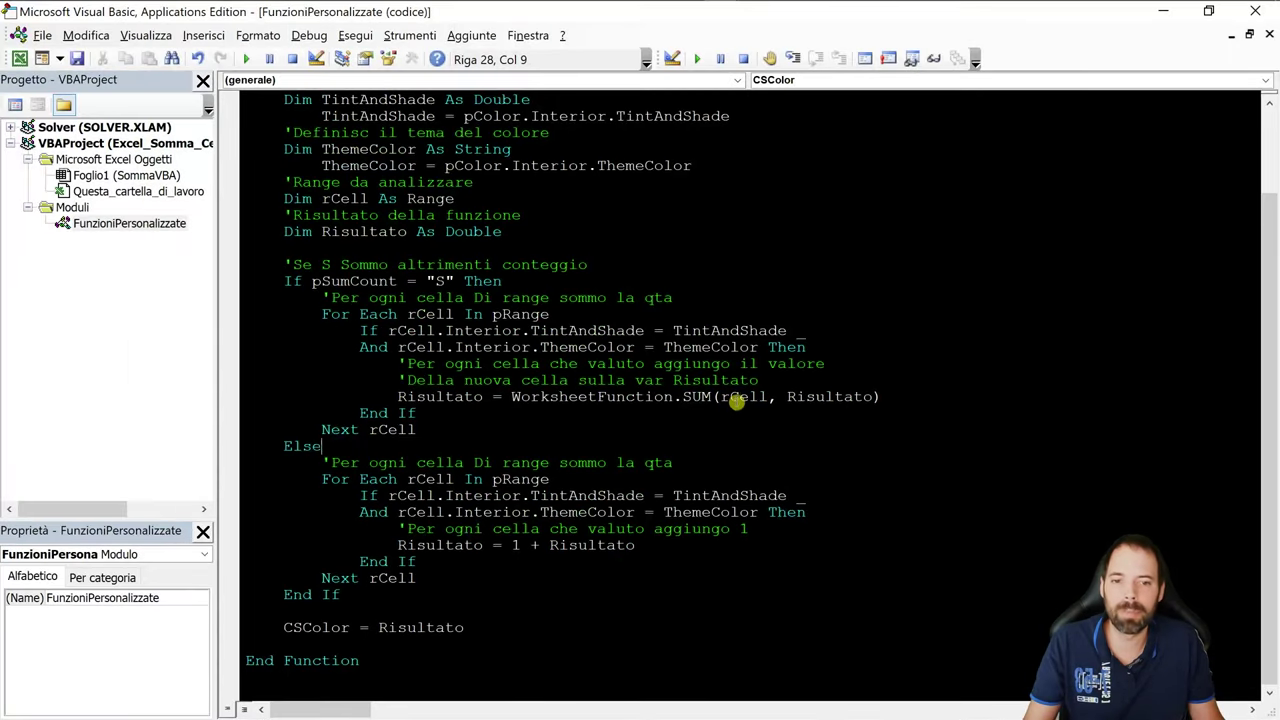
pyautogui.doubleClick(738, 400)
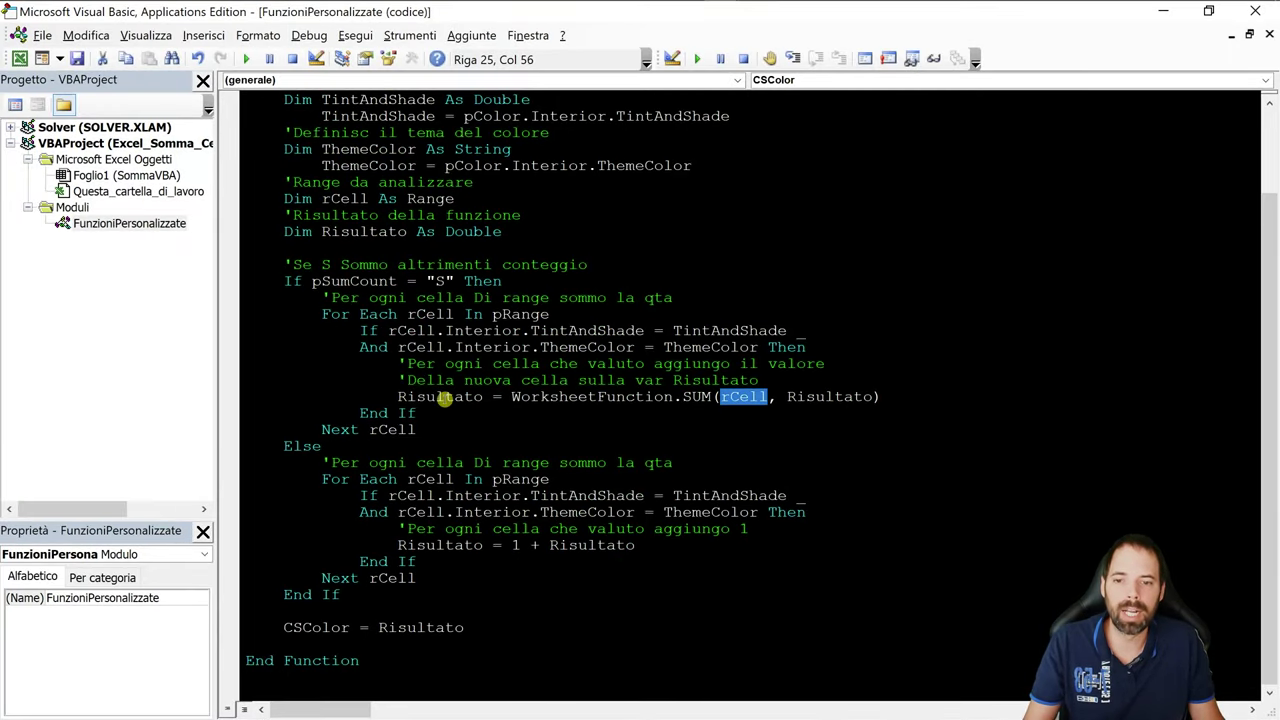
pyautogui.doubleClick(443, 398)
pyautogui.doubleClick(740, 400)
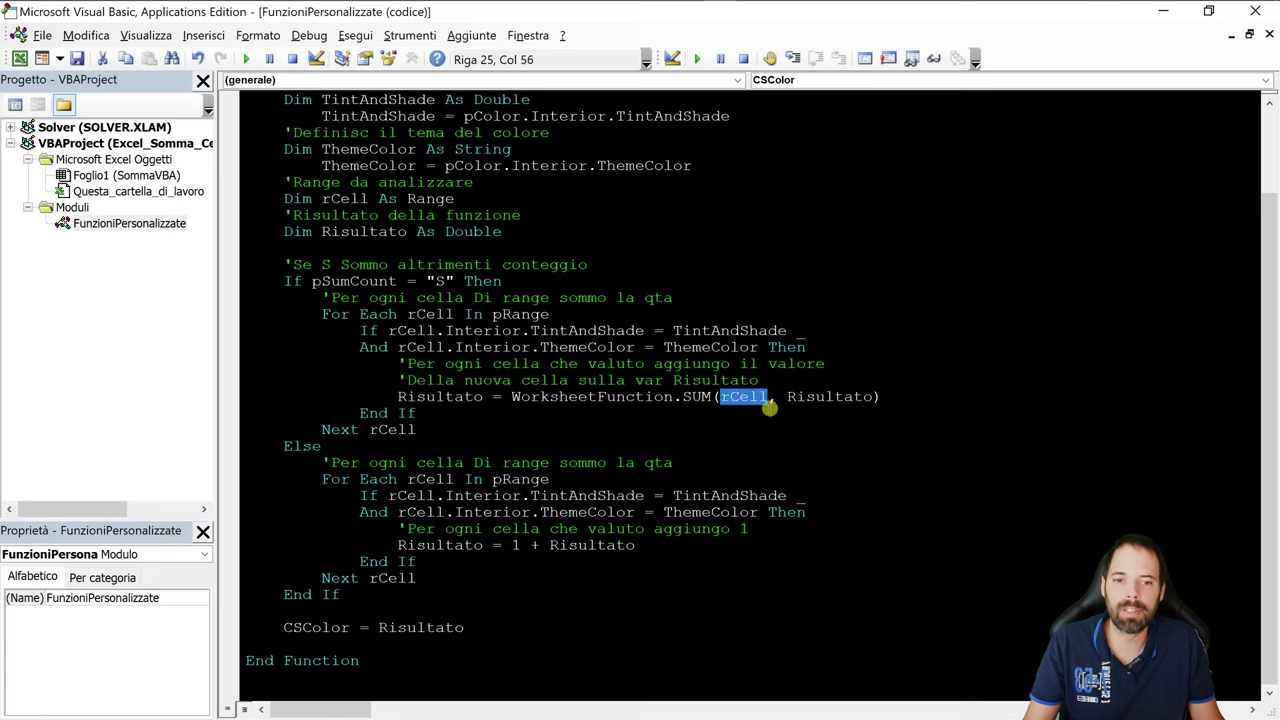
pyautogui.click(834, 399)
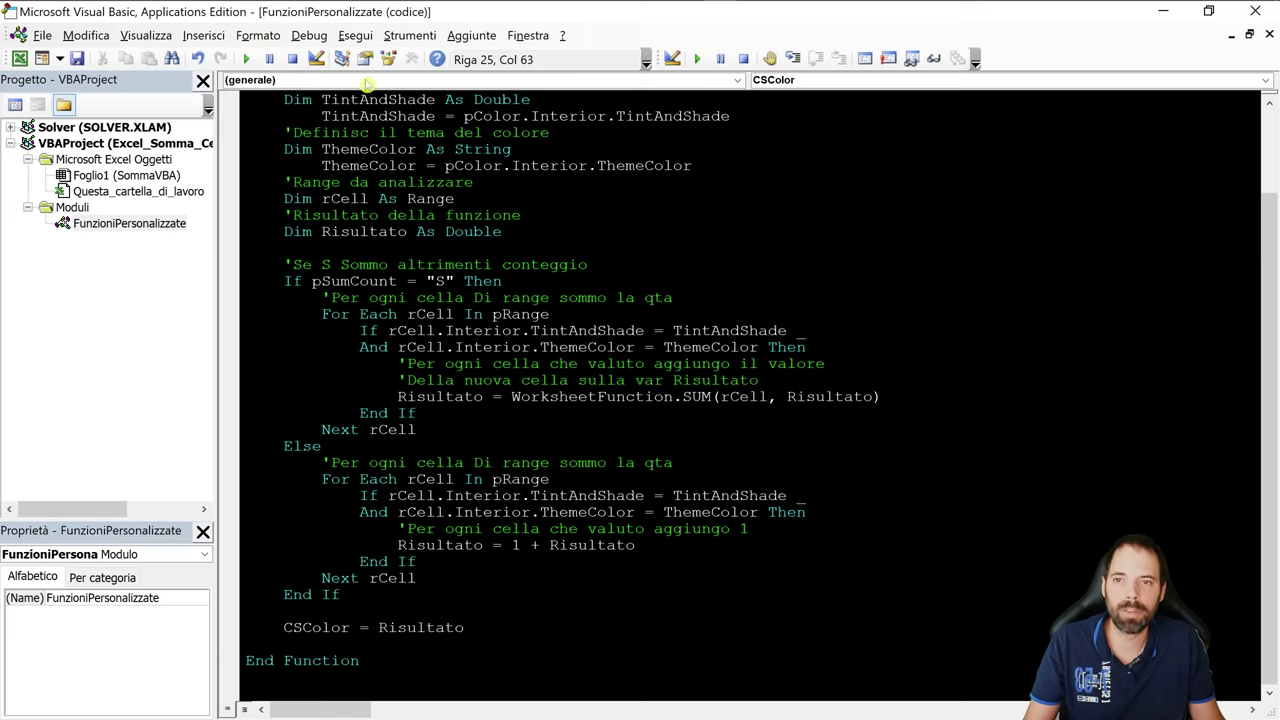
# Resize the editor to show the coloured table, then maximize it and reselect the SUM line variables
pyautogui.moveTo(339, 12); pyautogui.dragTo(848, 256)
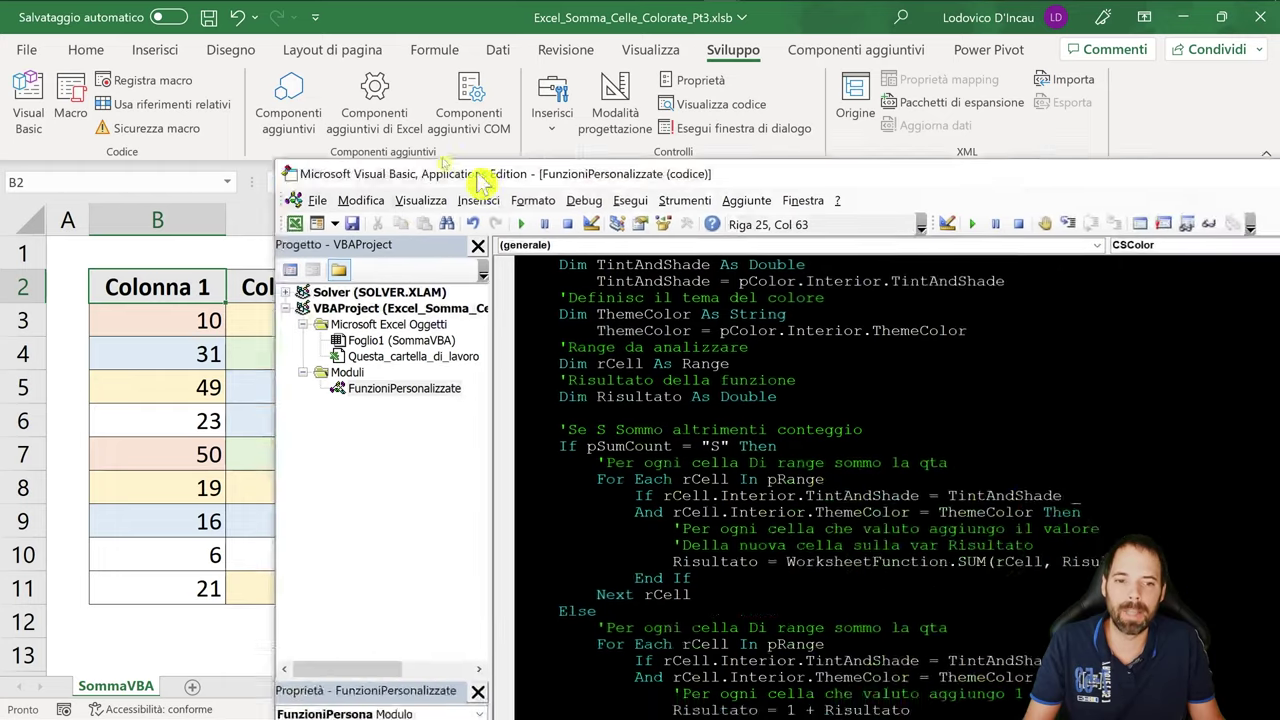
pyautogui.moveTo(714, 256); pyautogui.dragTo(325, 100)
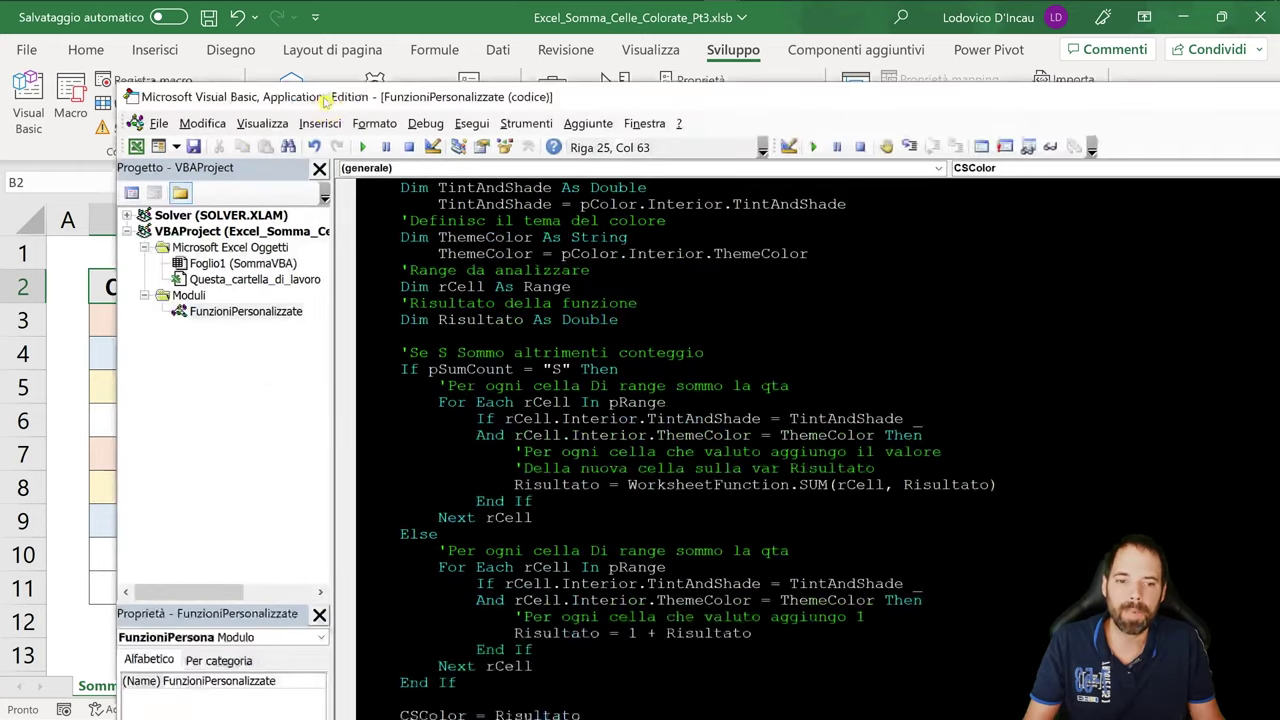
pyautogui.doubleClick(325, 100)
pyautogui.doubleClick(437, 399)
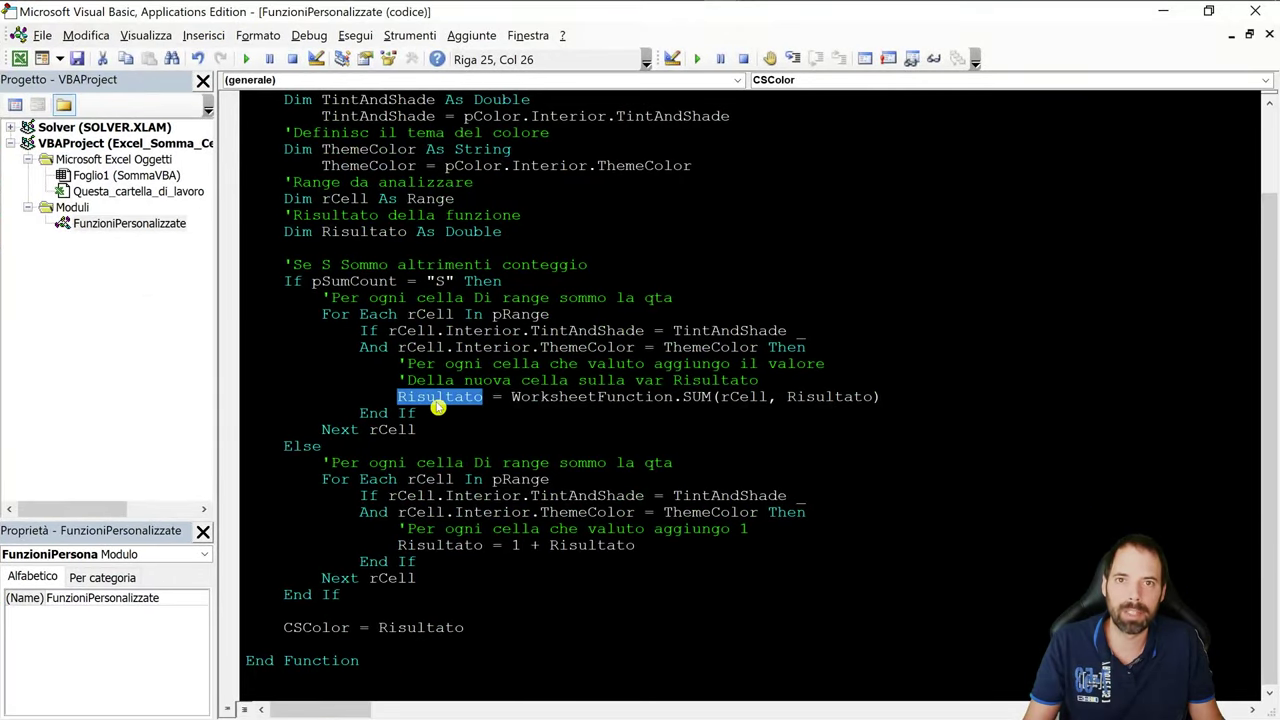
pyautogui.click(628, 414)
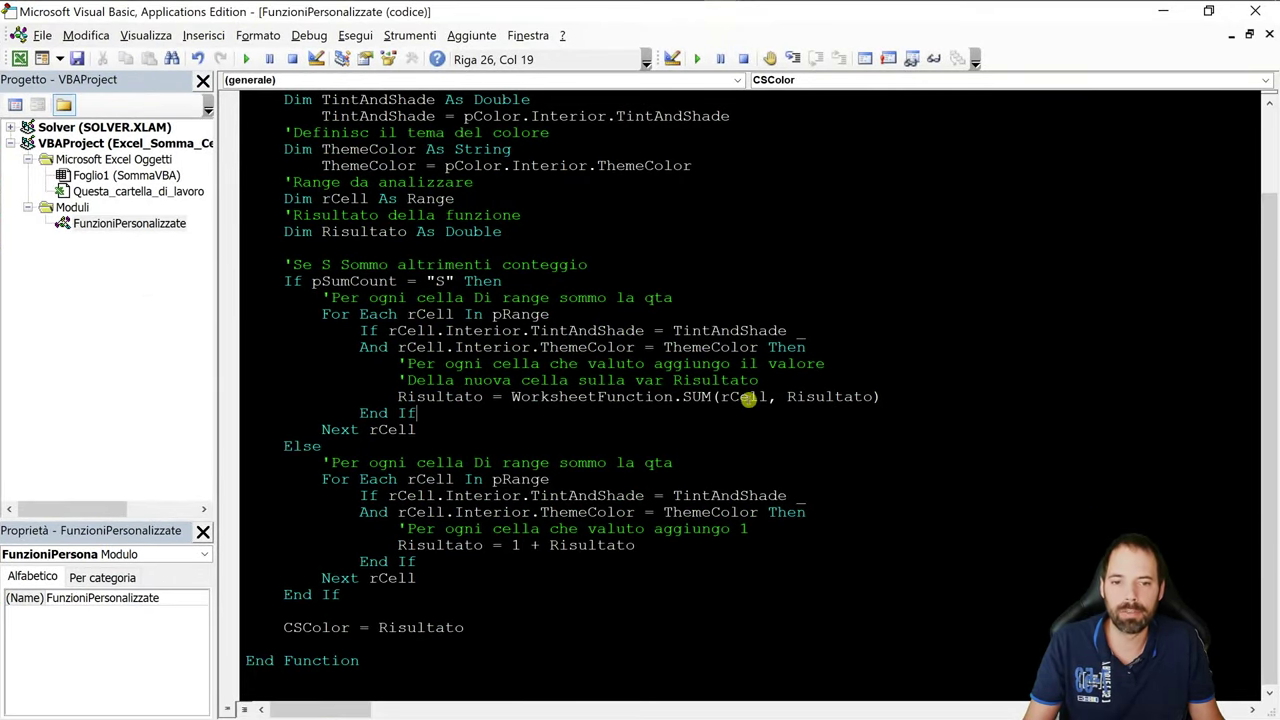
pyautogui.doubleClick(746, 398)
pyautogui.doubleClick(843, 400)
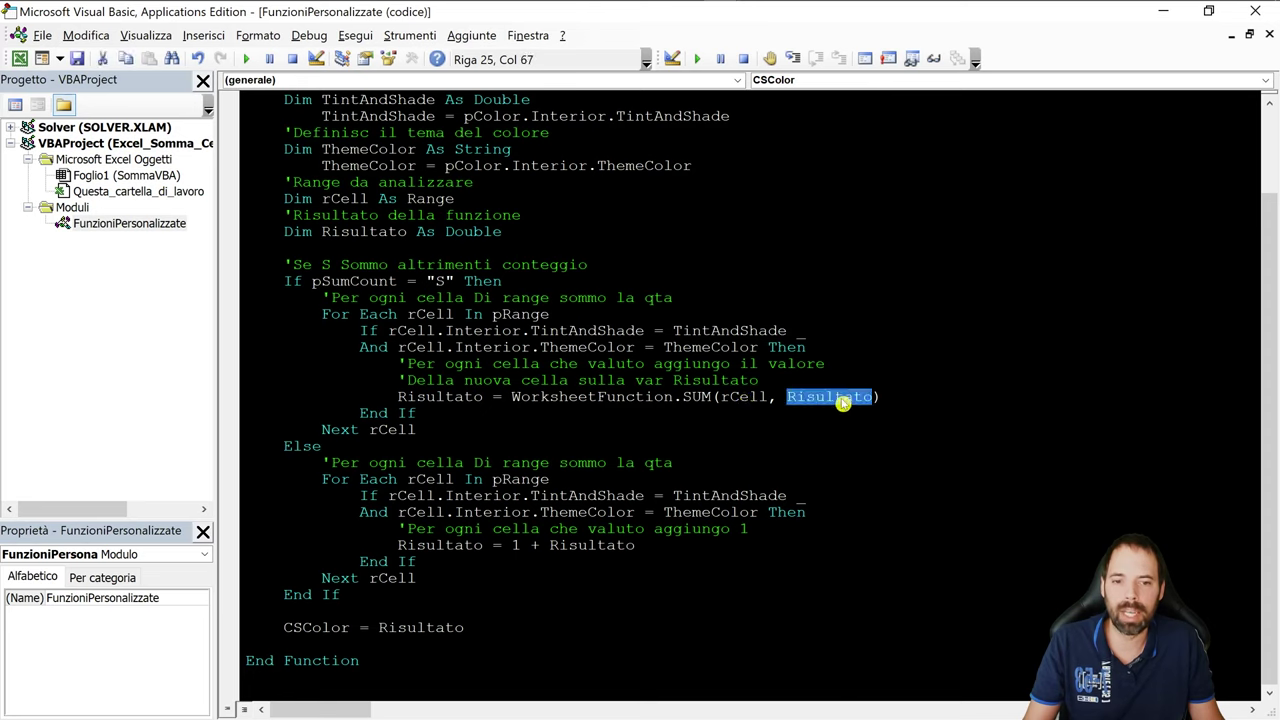
# Highlight the SUM call's two arguments, rCell and Risultato, again
pyautogui.click(741, 396)
pyautogui.doubleClick(741, 396)
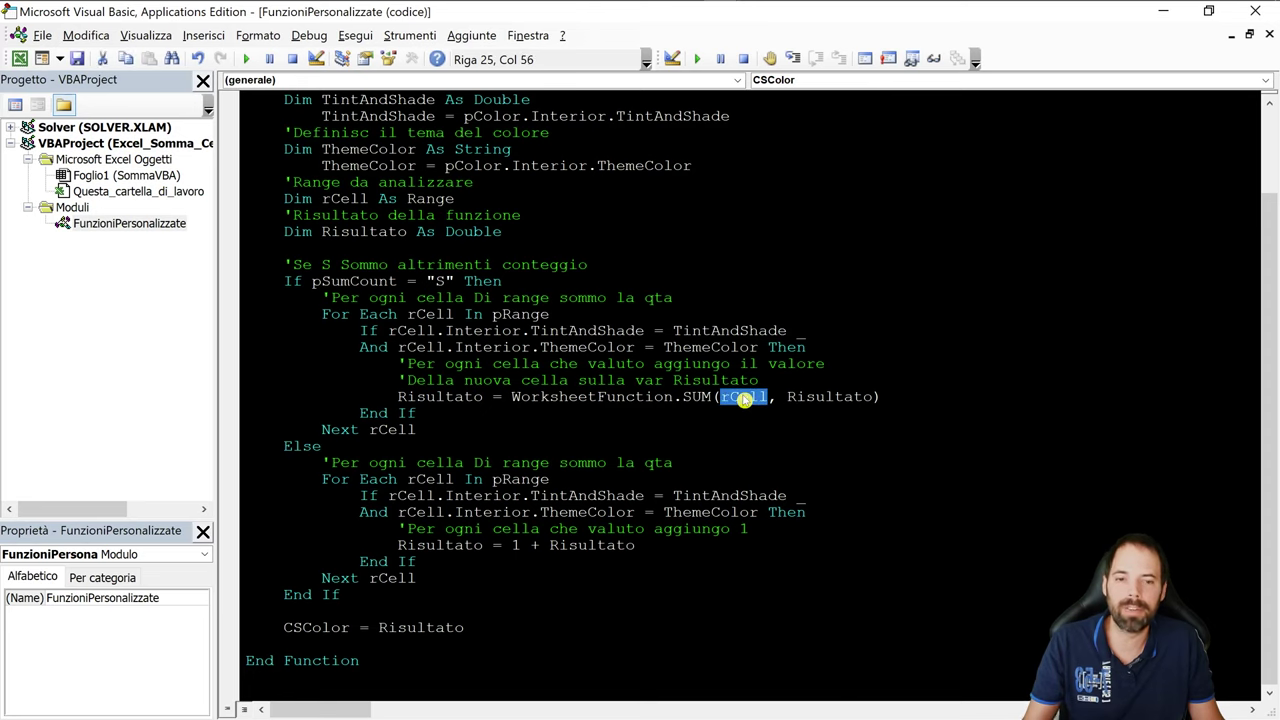
pyautogui.doubleClick(431, 401)
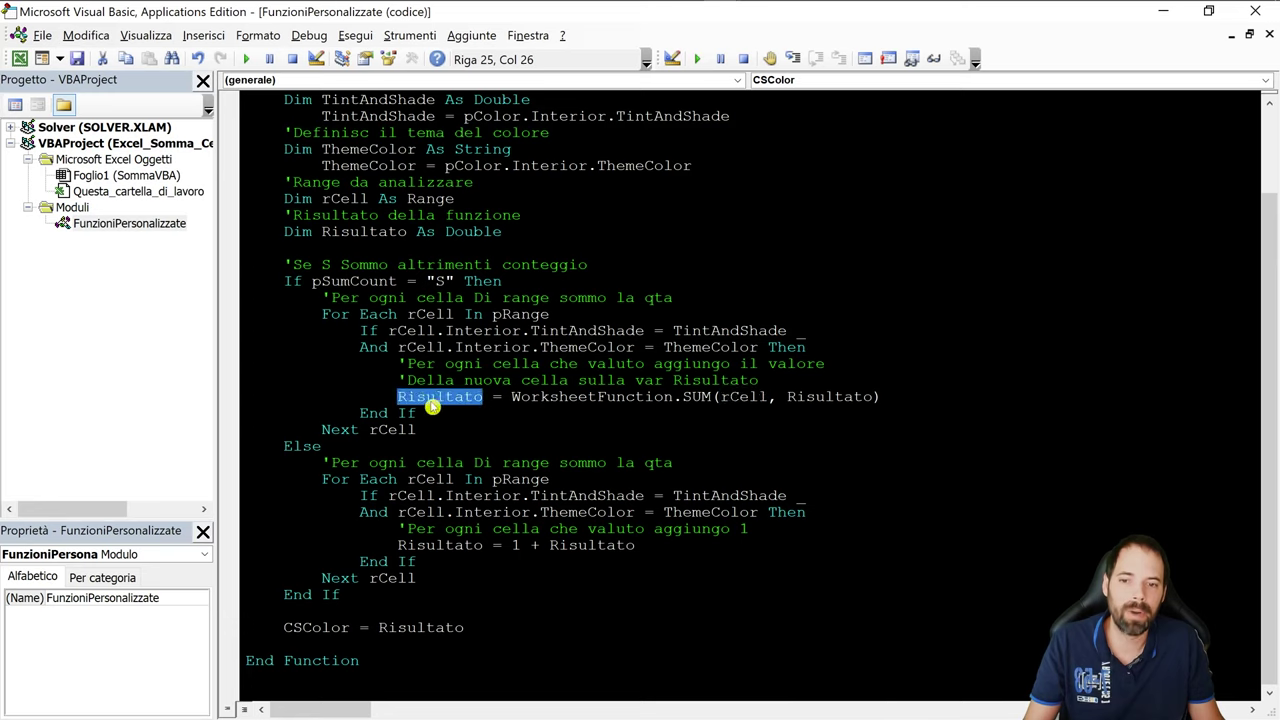
pyautogui.click(750, 396)
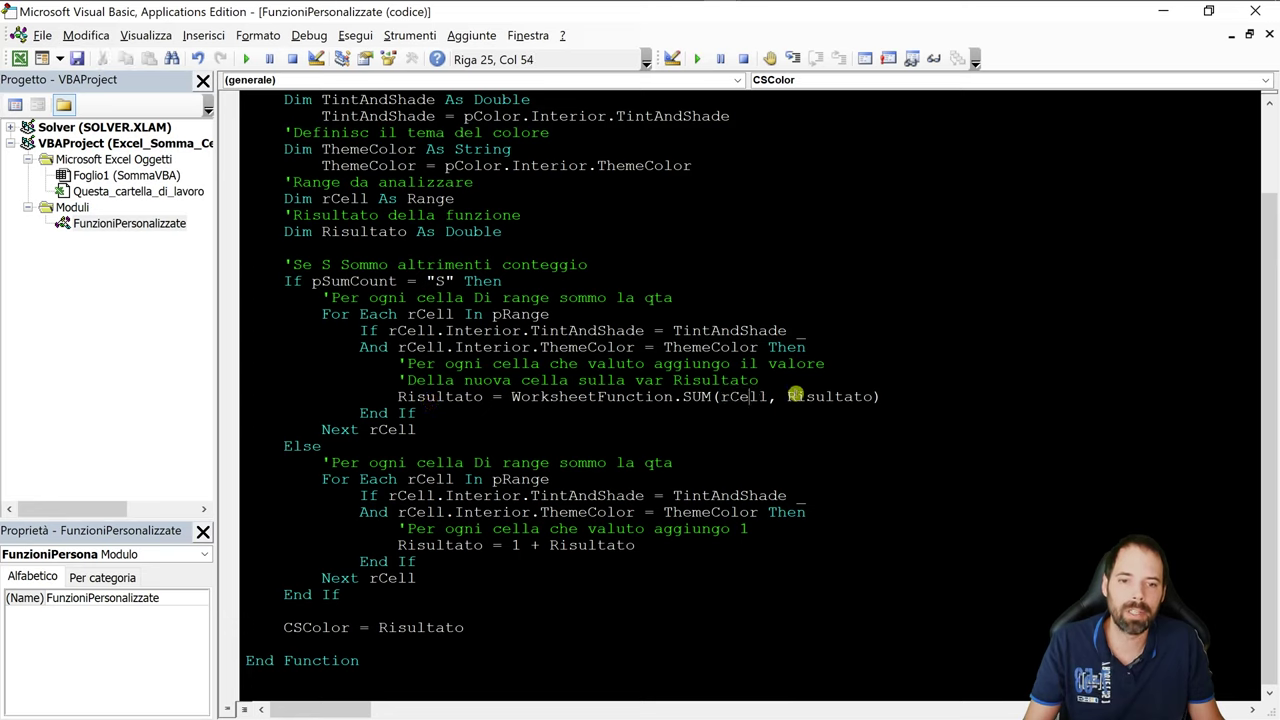
pyautogui.moveTo(737, 396); pyautogui.dragTo(872, 397)
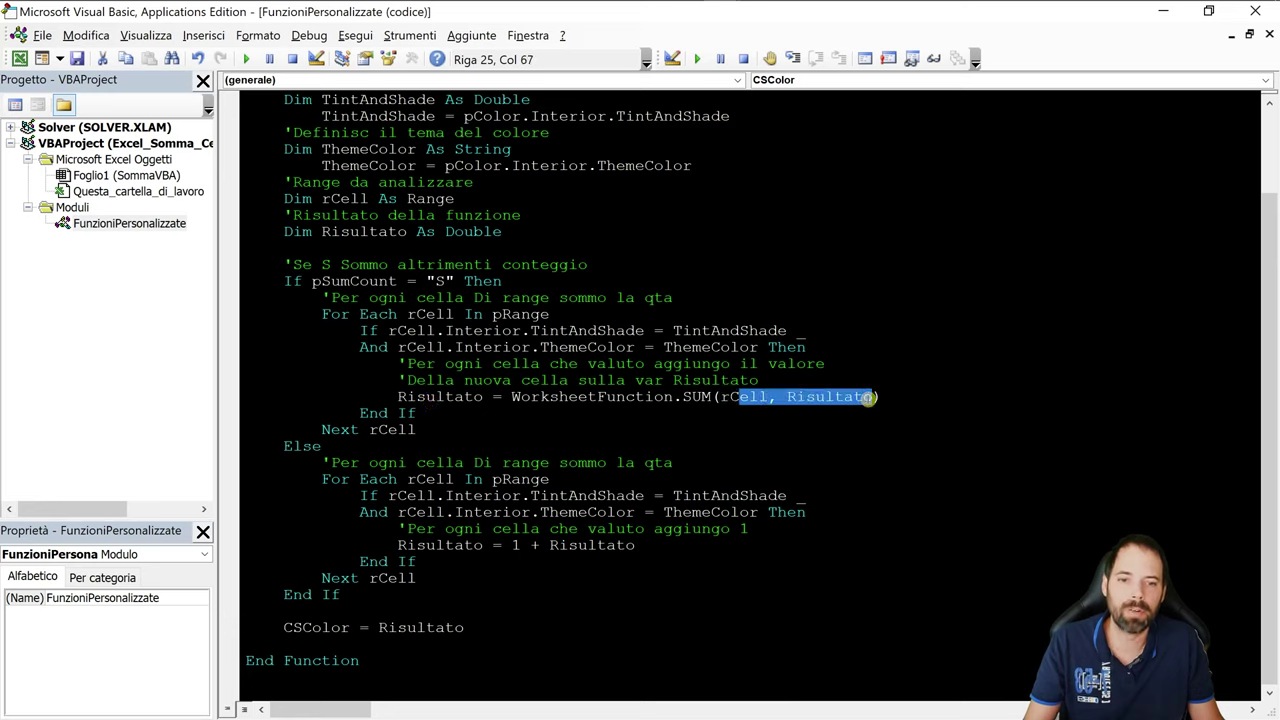
pyautogui.click(824, 436)
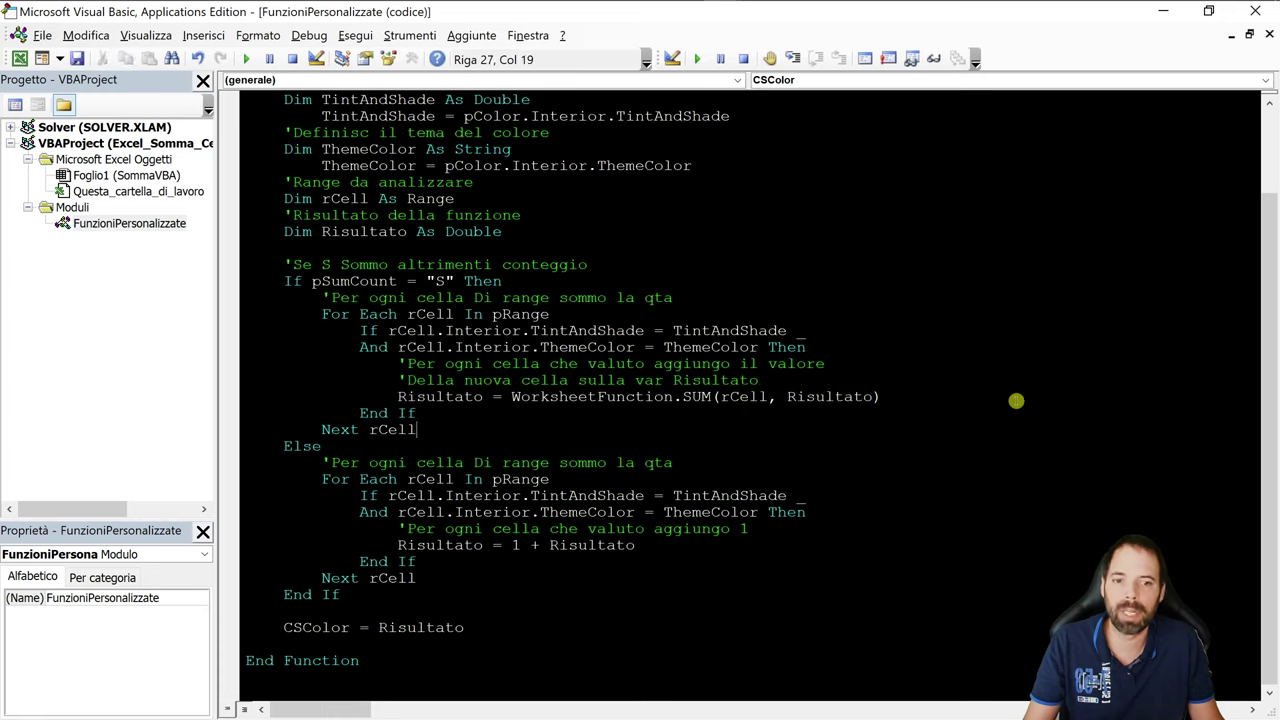
pyautogui.moveTo(738, 397)
pyautogui.mouseDown()
pyautogui.moveTo(873, 397)
pyautogui.moveTo(399, 397)
pyautogui.mouseUp()
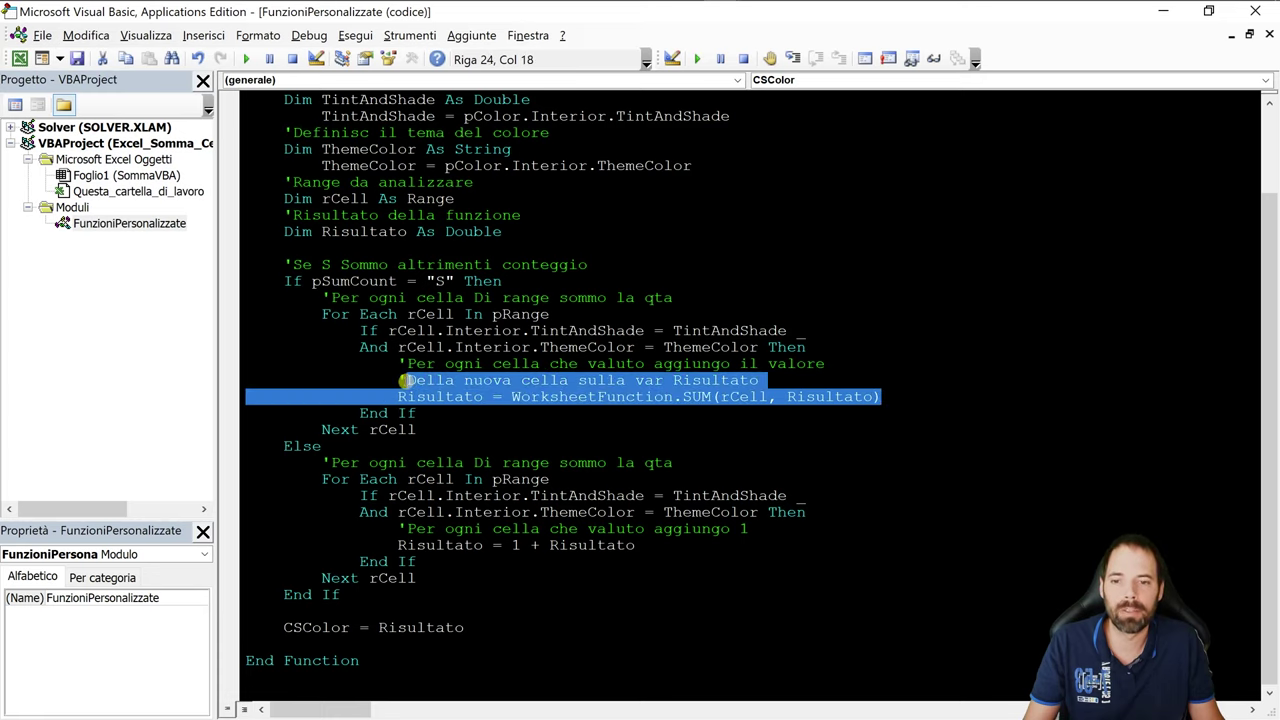
# Point out the TintAndShade assignment line, then close the VBA editor
pyautogui.click(507, 266)
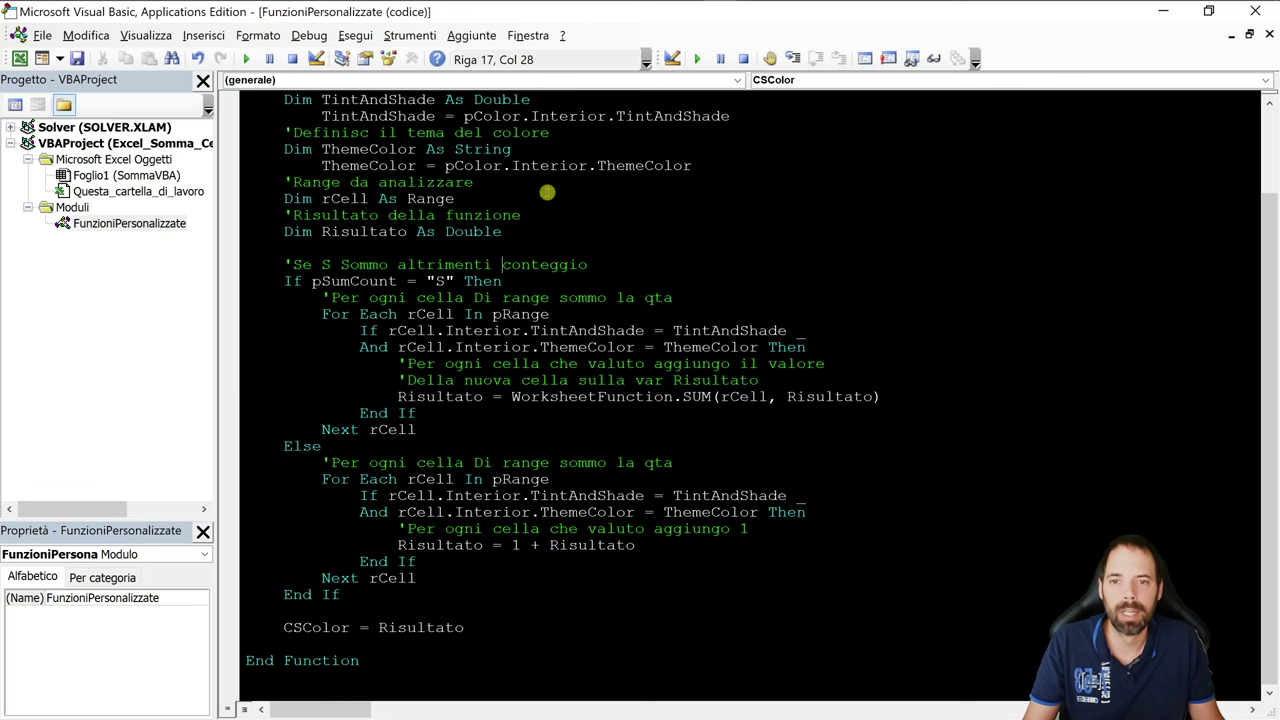
pyautogui.scroll(2, 431, 281)
pyautogui.click(588, 213)
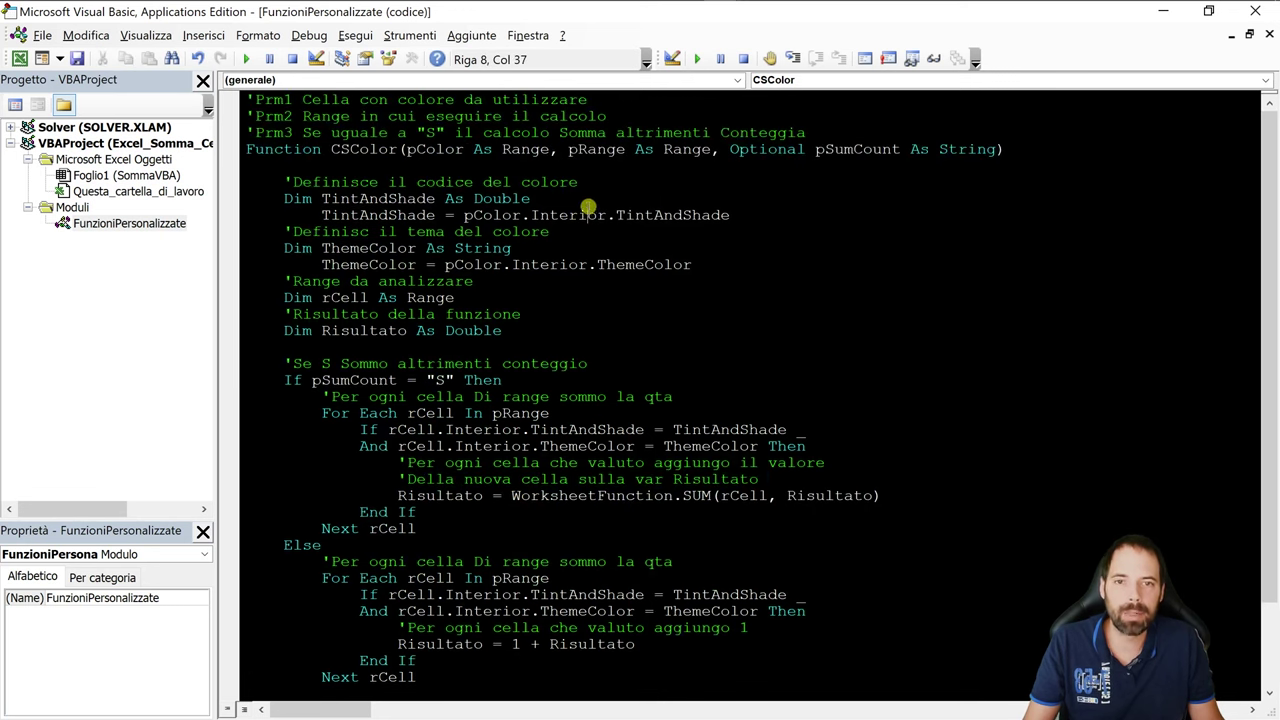
pyautogui.click(1255, 11)
pyautogui.click(774, 319)
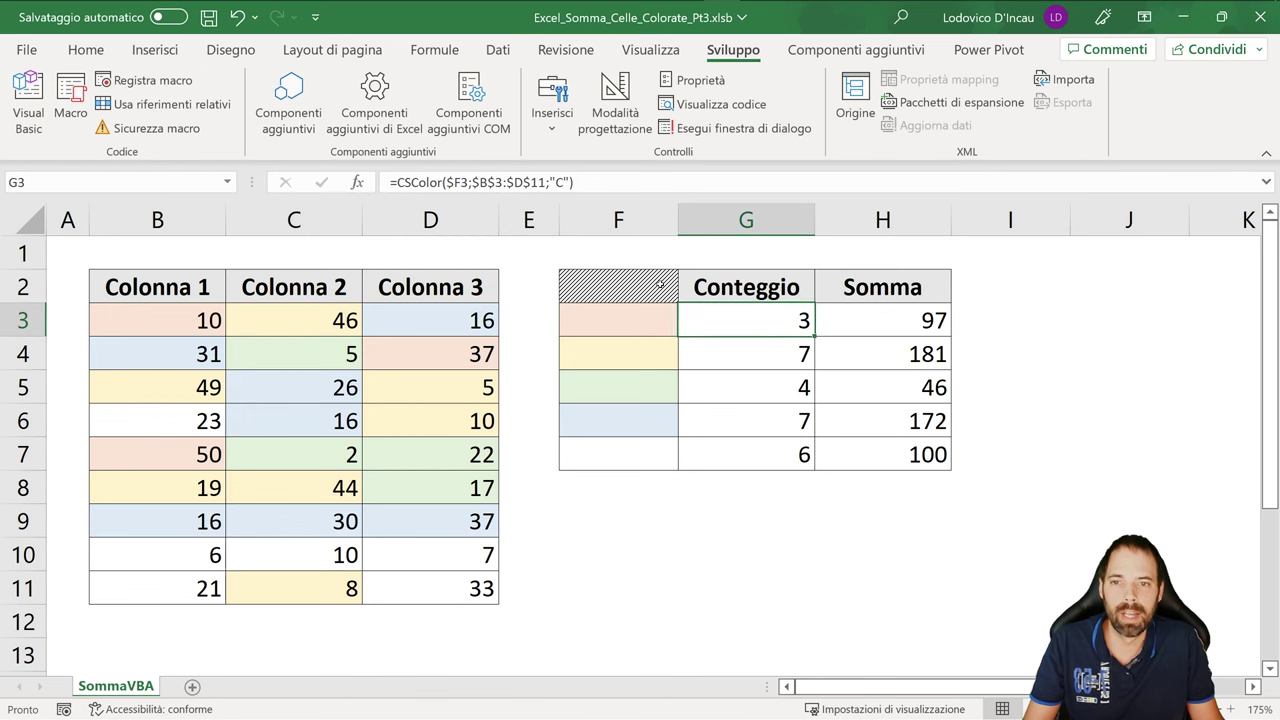
pyautogui.doubleClick(774, 319)
pyautogui.hotkey('ctrl', 'Return')
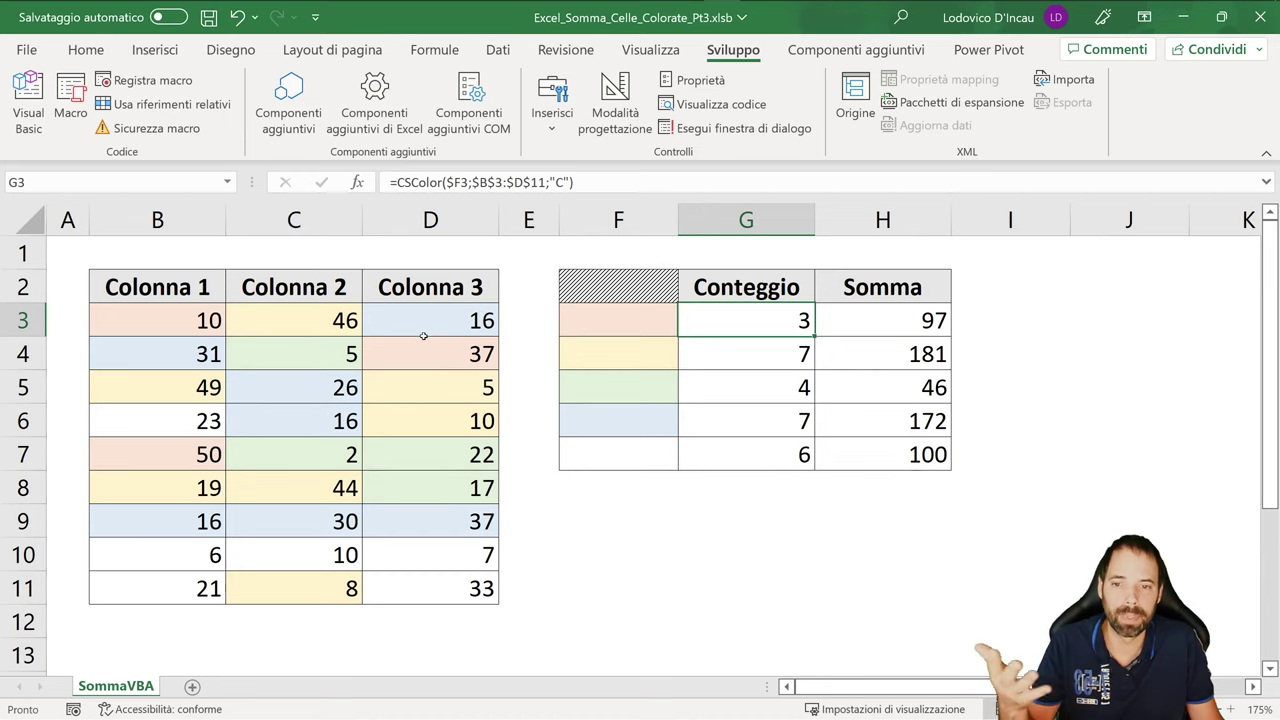
pyautogui.click(175, 284)
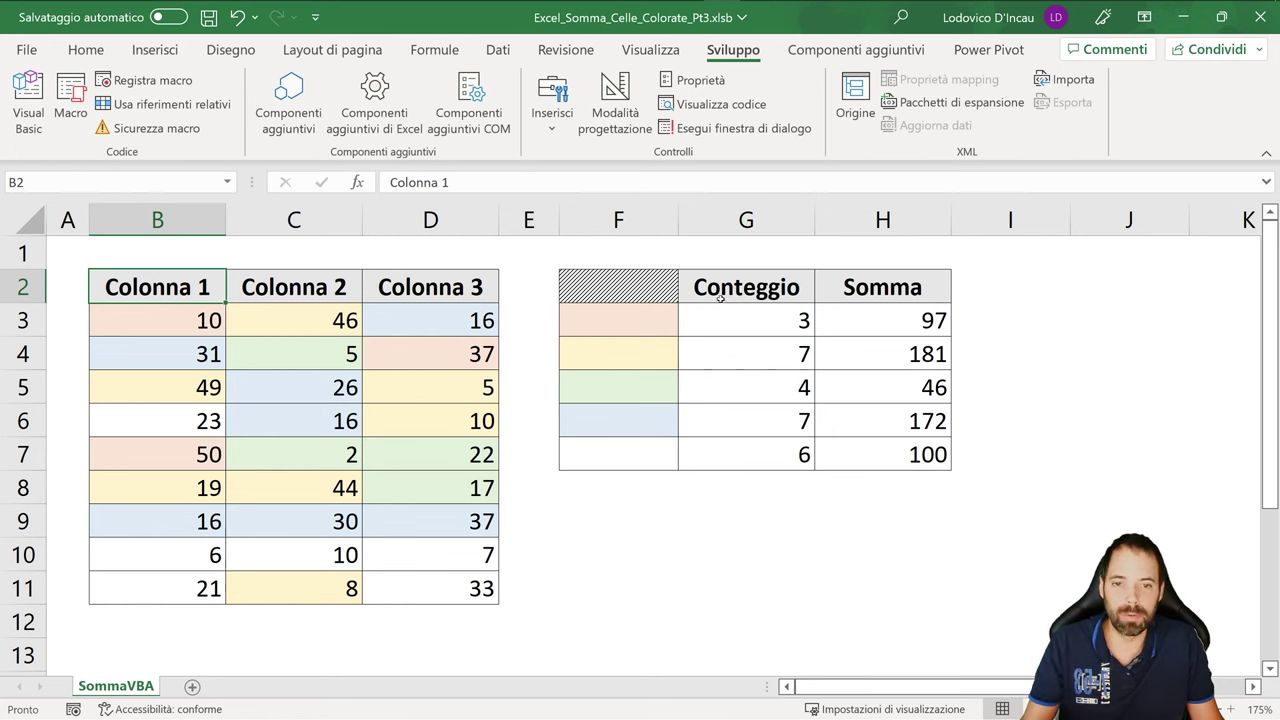
pyautogui.click(764, 321)
pyautogui.doubleClick(764, 321)
pyautogui.press('Return')
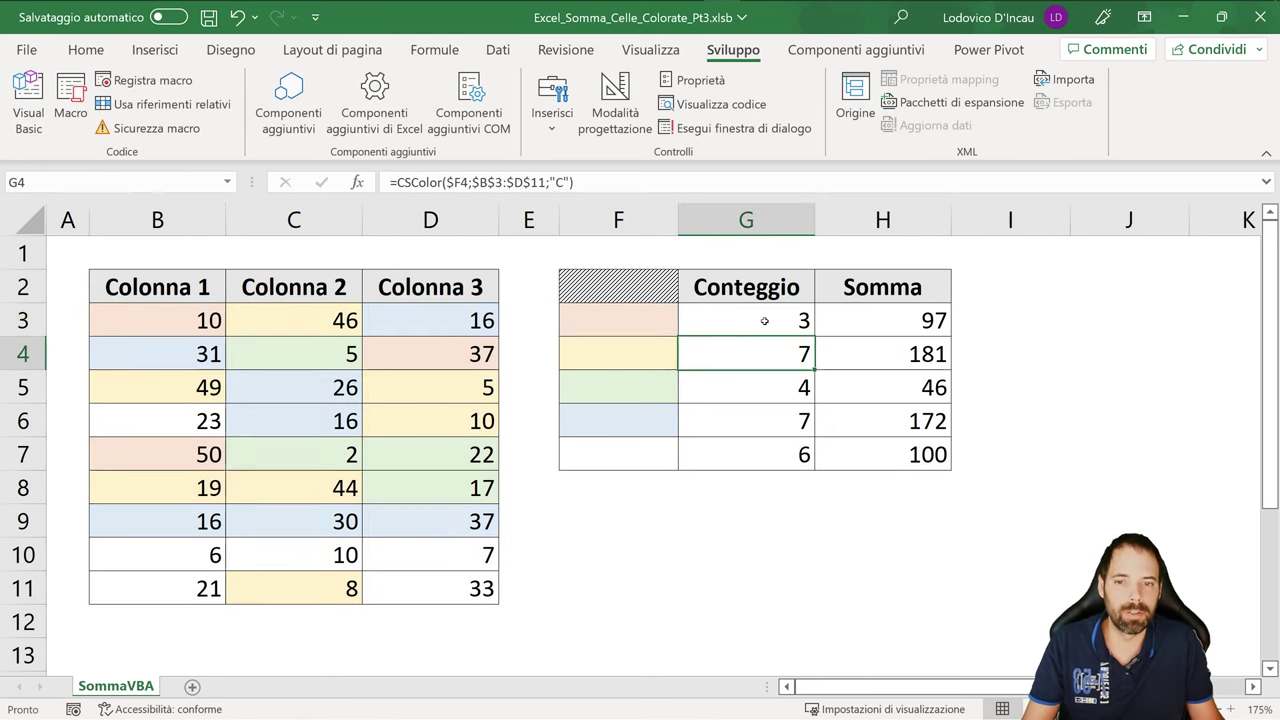
pyautogui.click(28, 98)
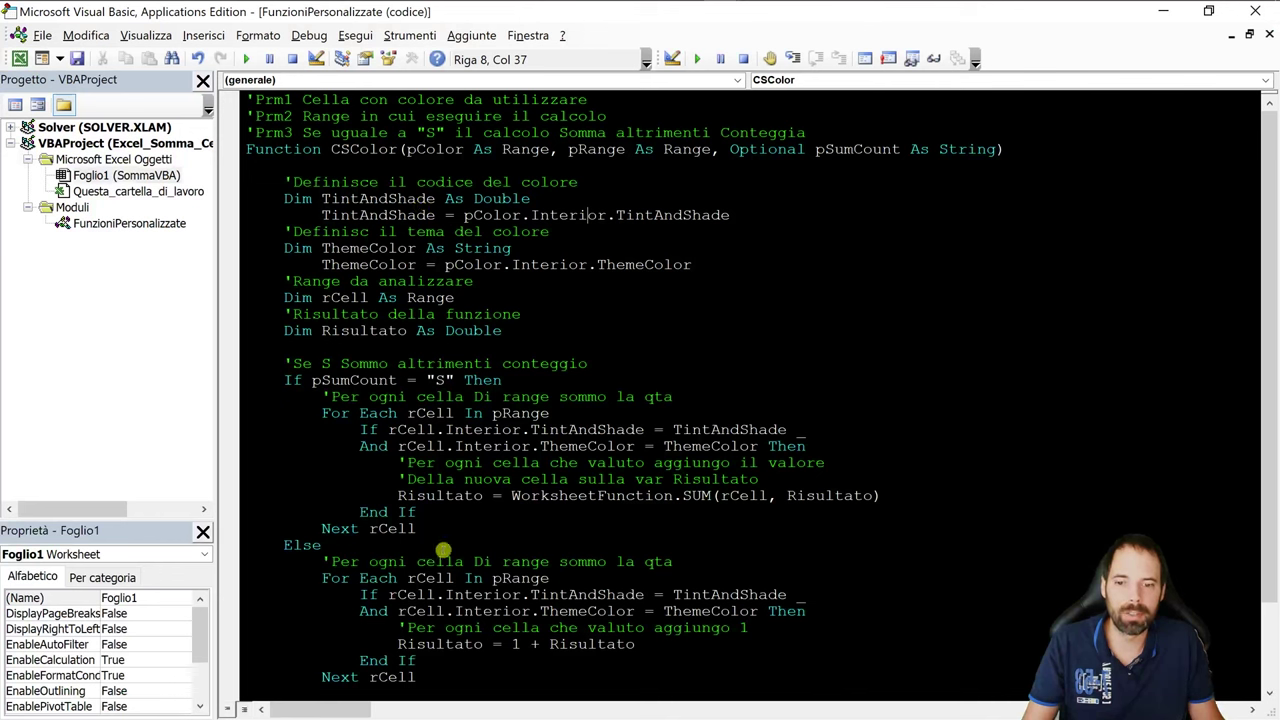
pyautogui.click(443, 547)
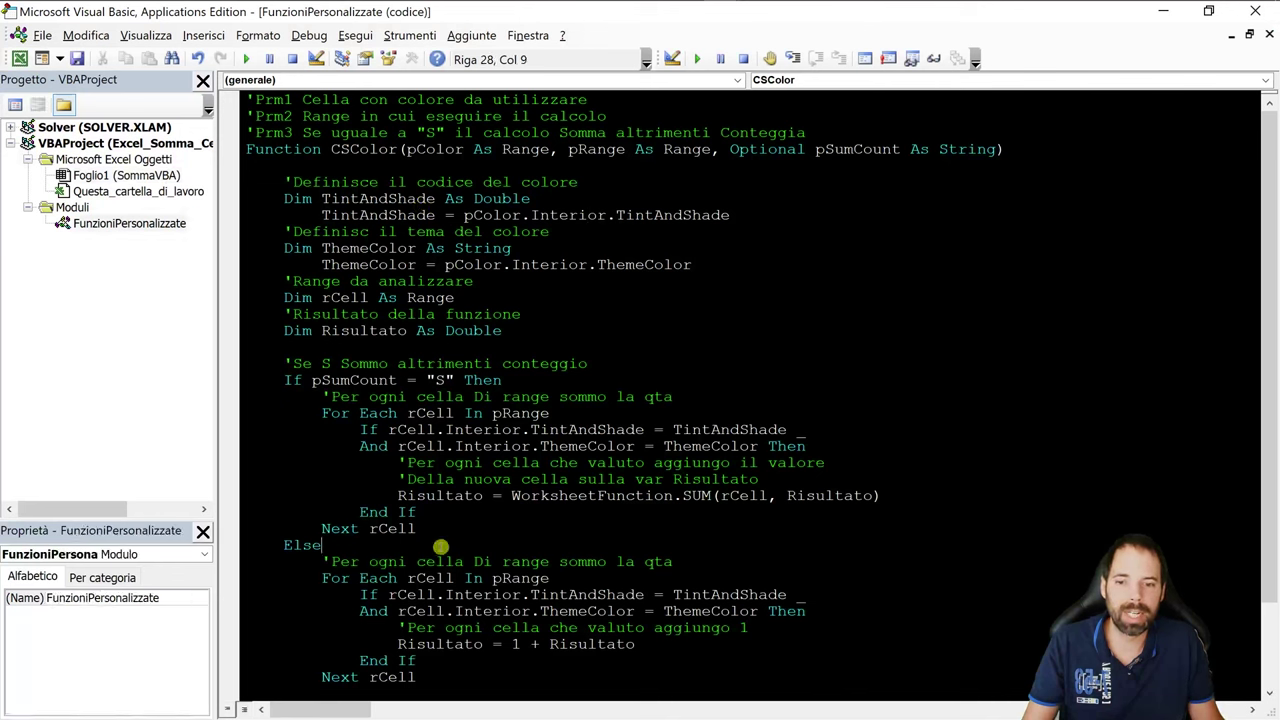
pyautogui.click(1256, 11)
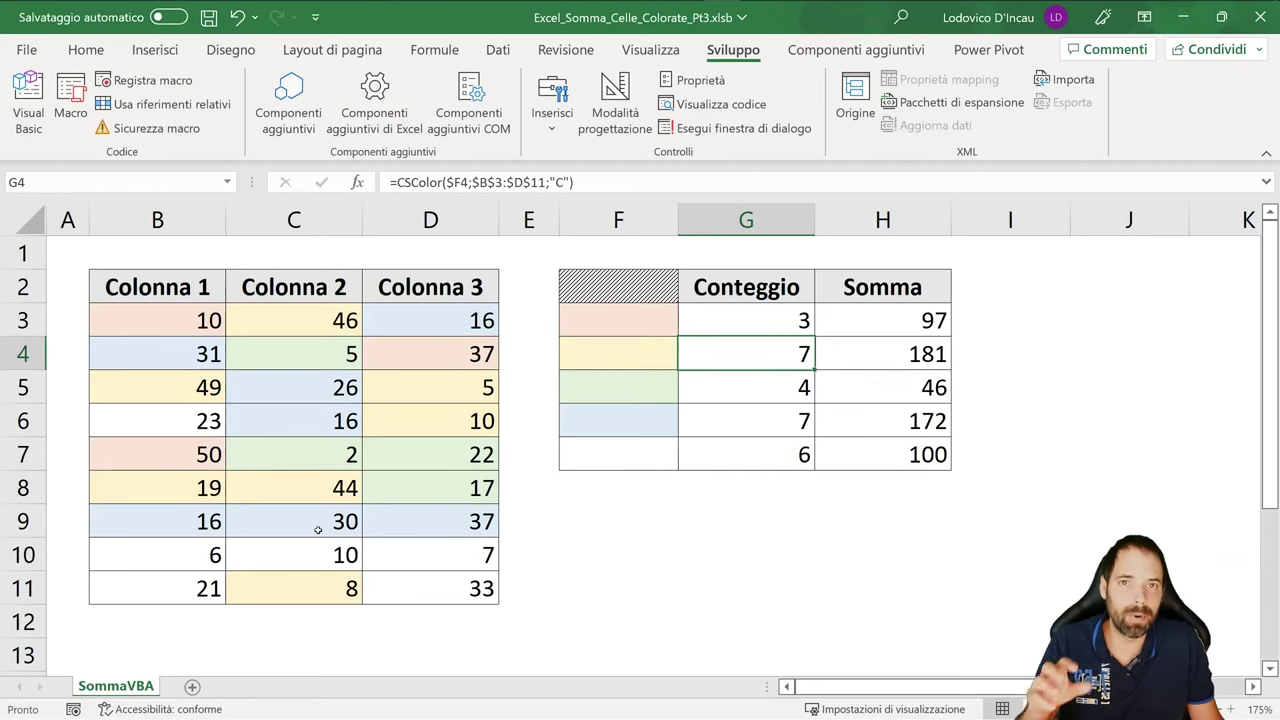
pyautogui.click(775, 312)
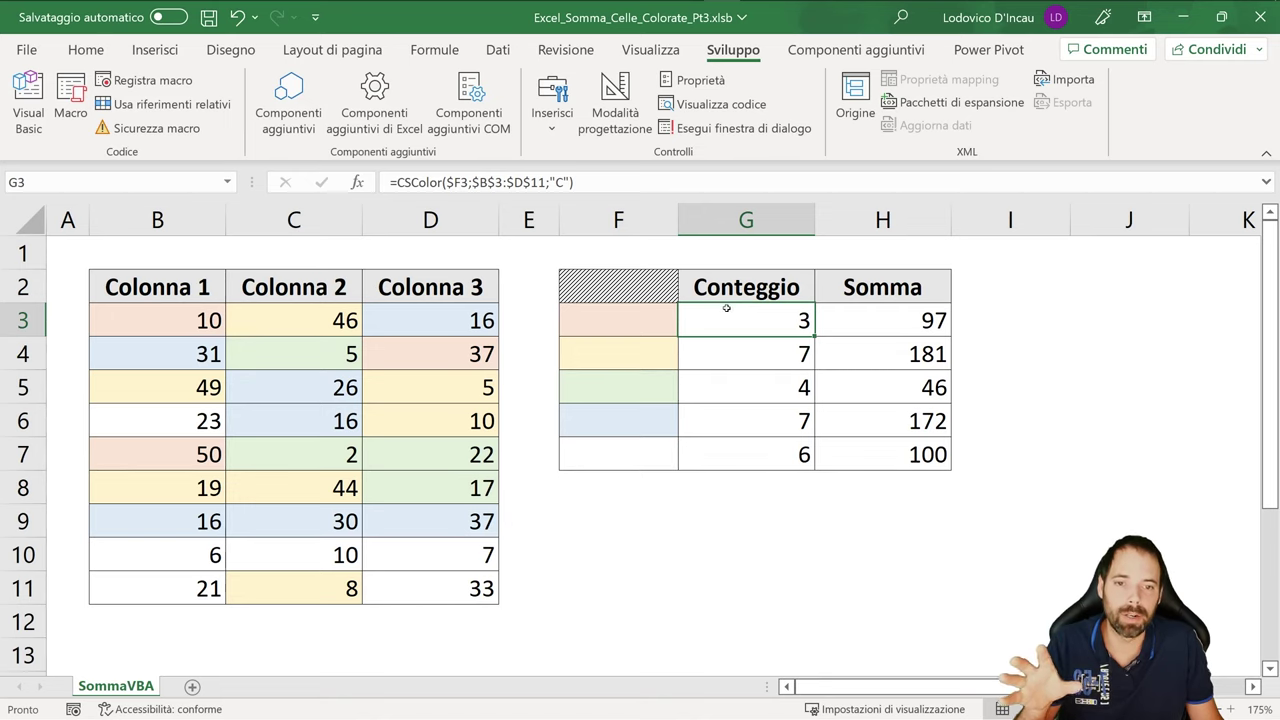
pyautogui.click(725, 290)
pyautogui.click(615, 288)
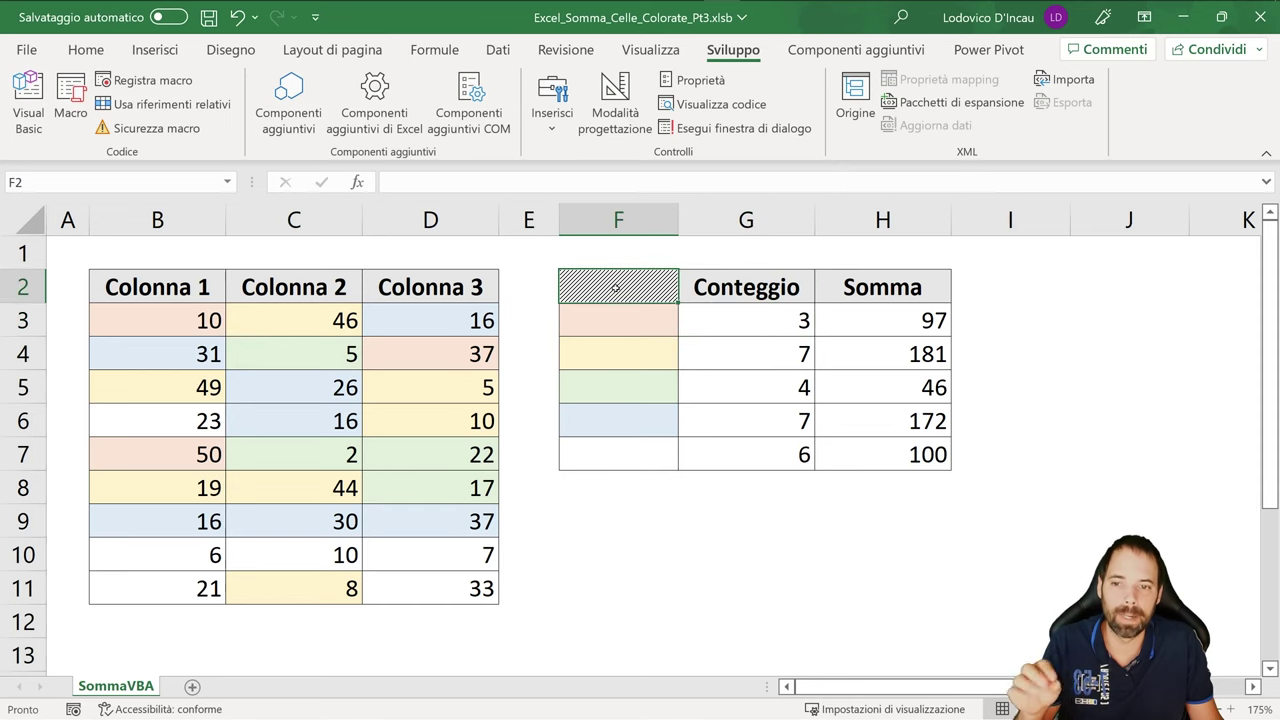
pyautogui.click(733, 319)
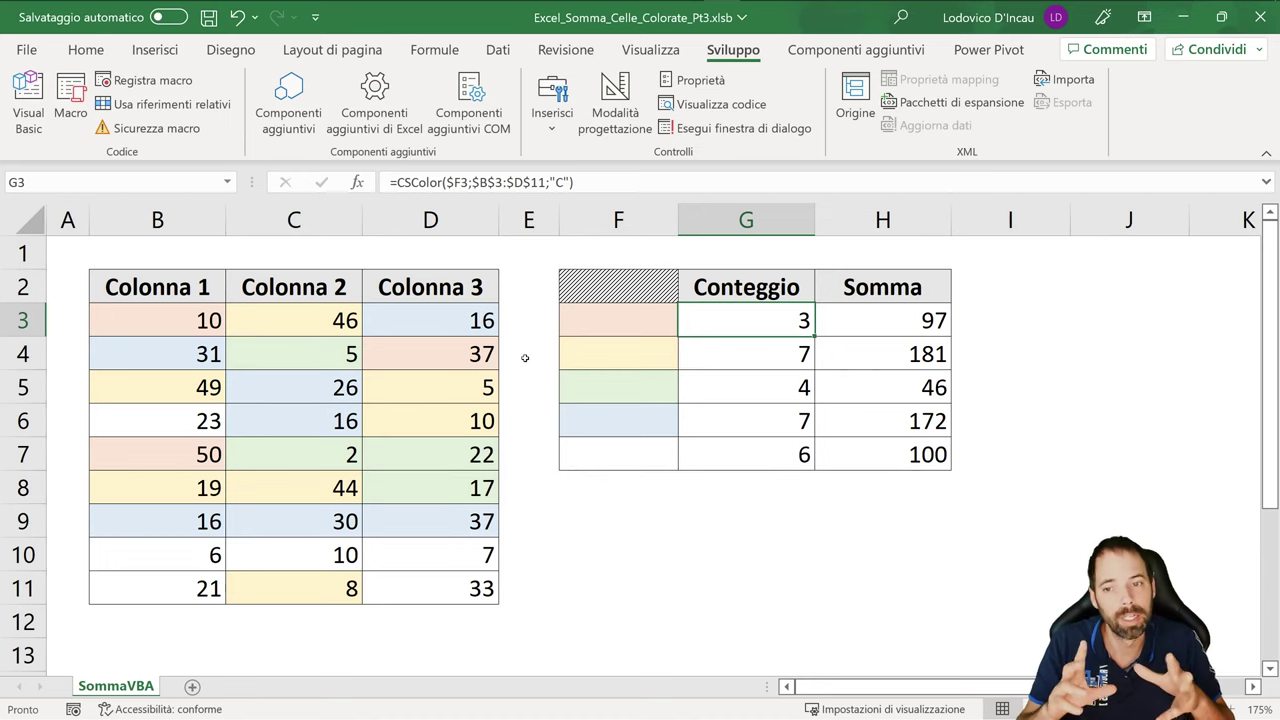
pyautogui.click(623, 289)
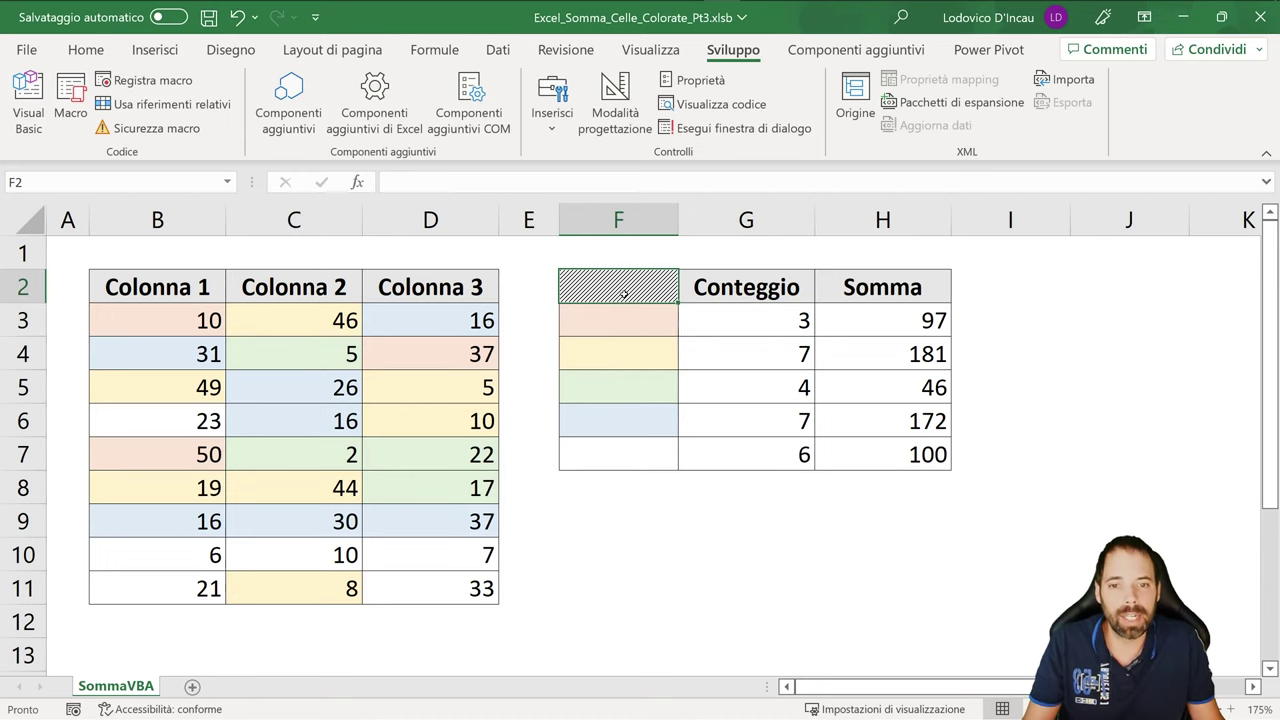
pyautogui.click(707, 306)
pyautogui.click(660, 292)
pyautogui.click(643, 313)
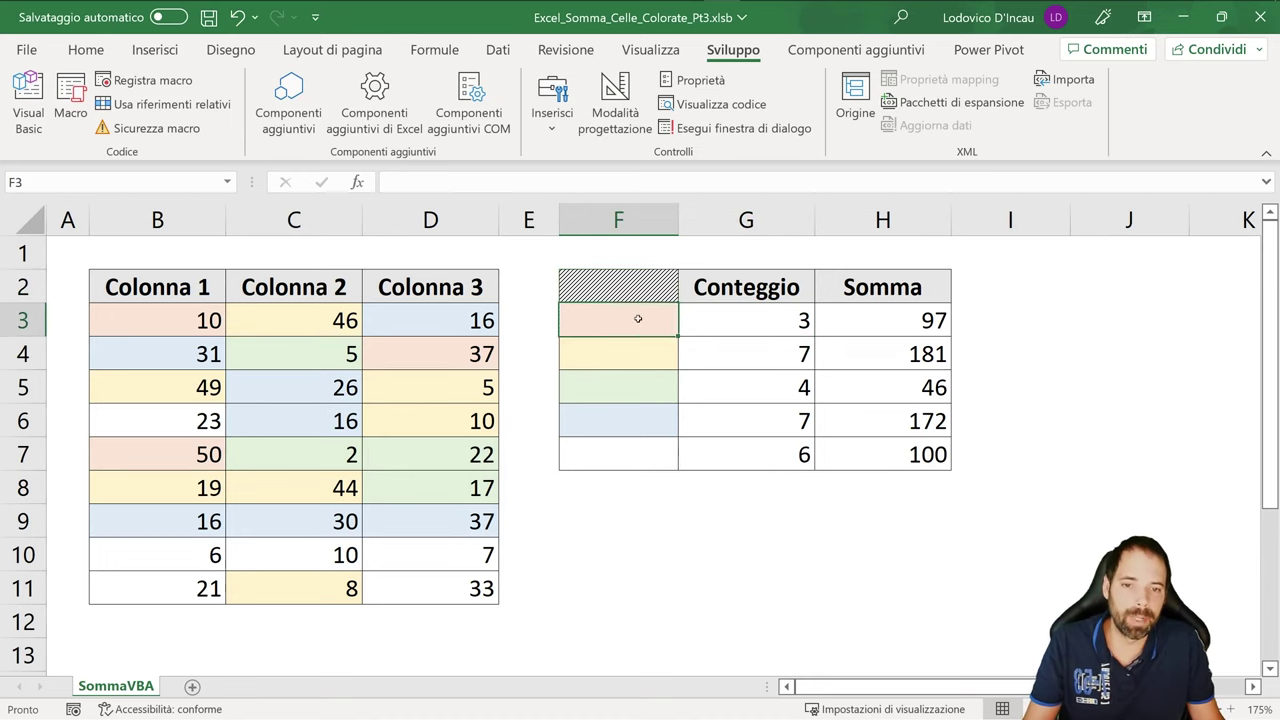
pyautogui.press('Up')
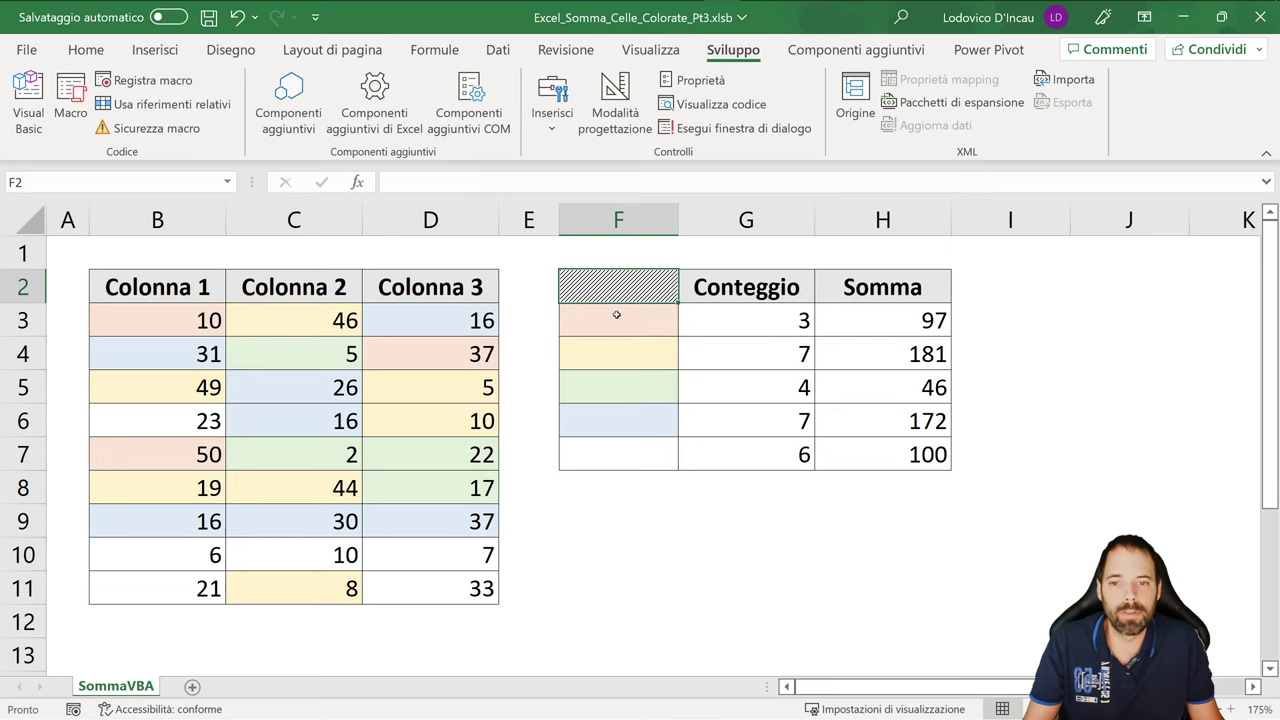
pyautogui.click(618, 313)
pyautogui.click(611, 420)
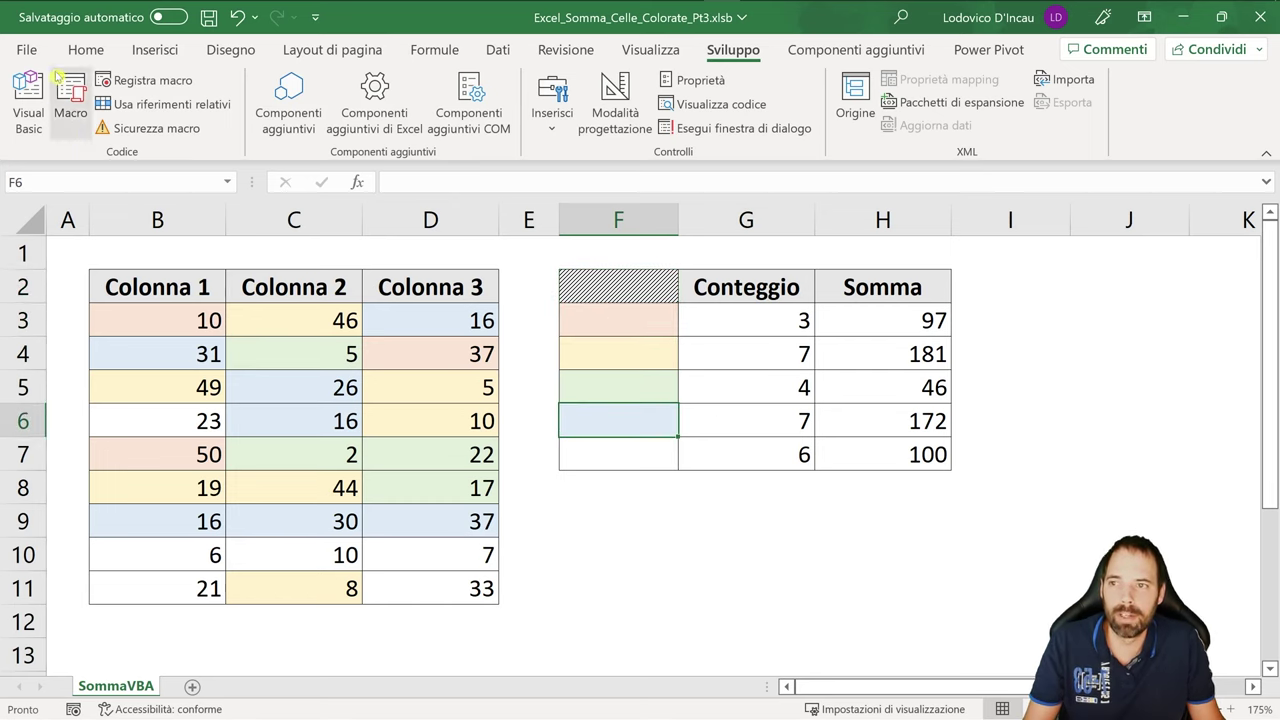
# Paint F6's blue formatting onto criterion cell F5 and reselect F5
pyautogui.click(85, 49)
pyautogui.click(61, 126)
pyautogui.click(643, 401)
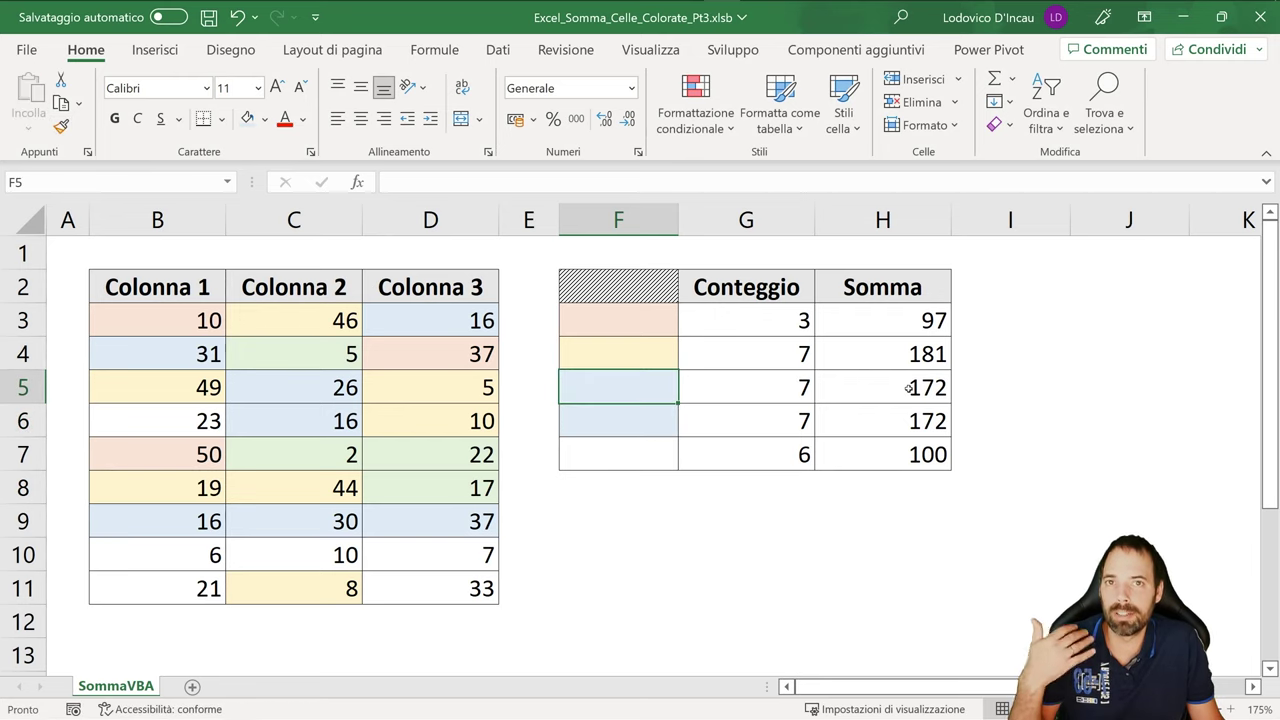
pyautogui.click(607, 420)
pyautogui.click(610, 387)
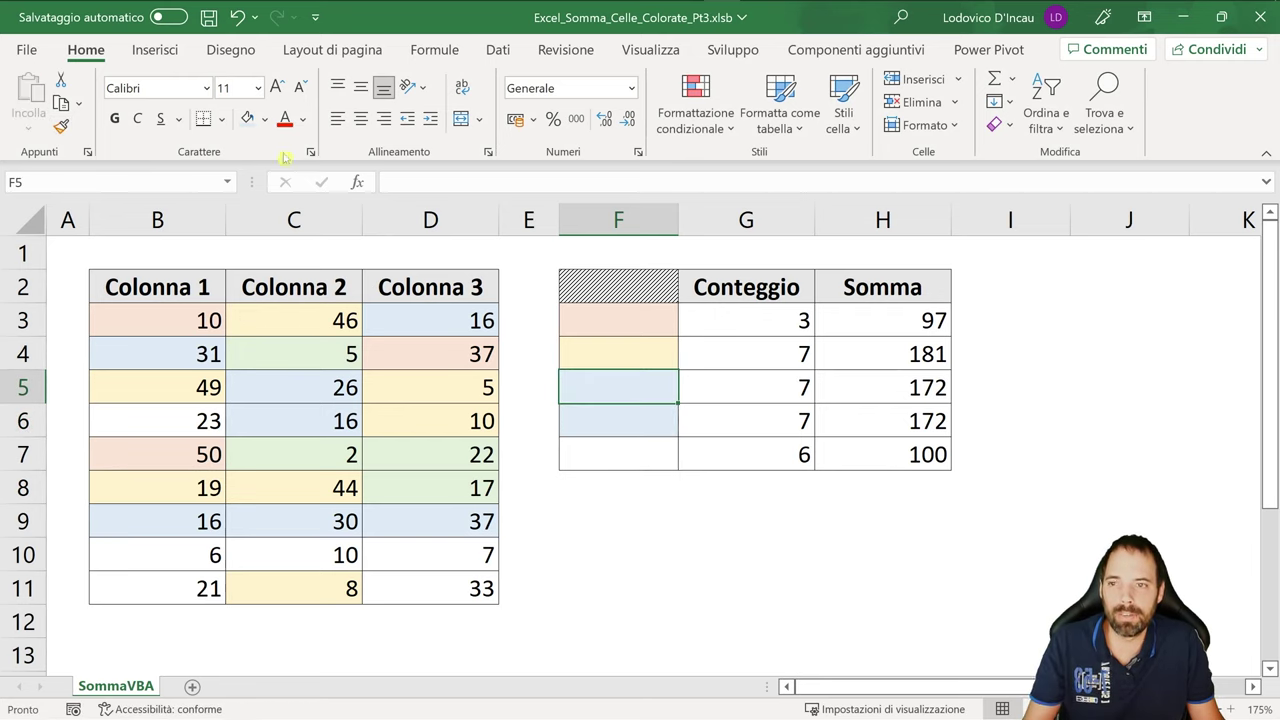
# Fill F5 light green and re-enter H5 so its sum recalculates to 46
pyautogui.click(264, 119)
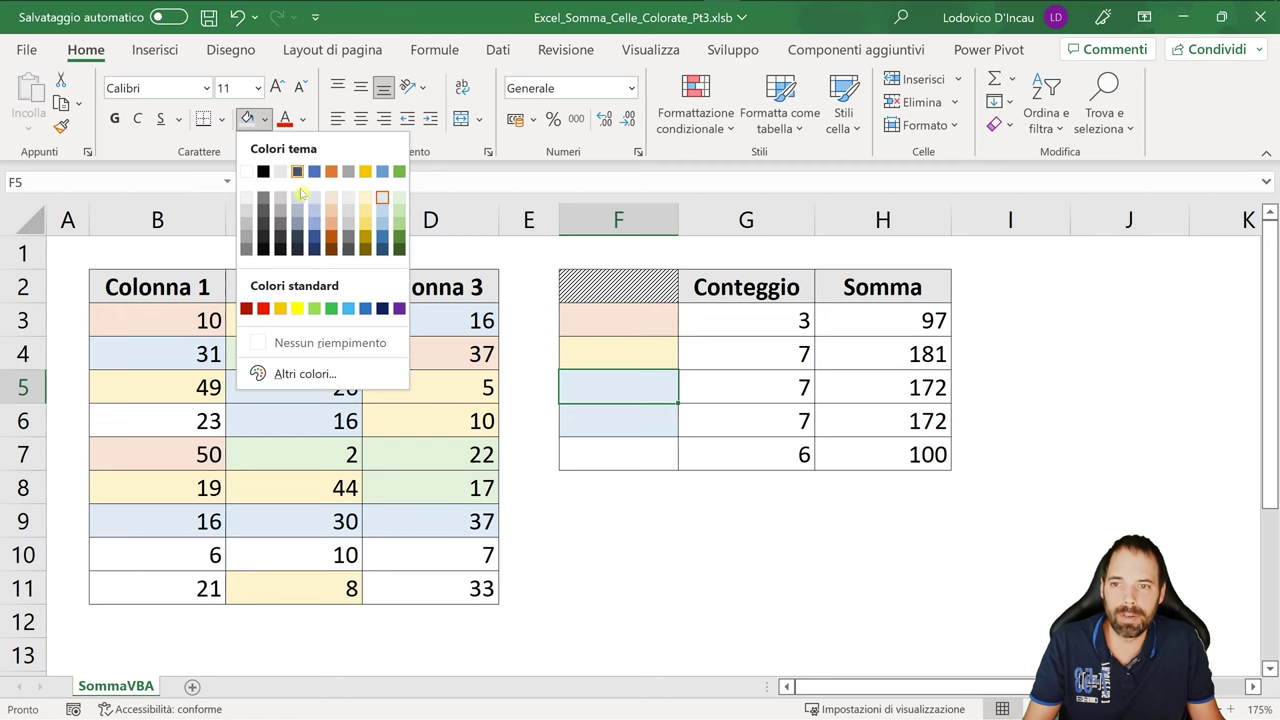
pyautogui.click(398, 199)
pyautogui.press('F2')
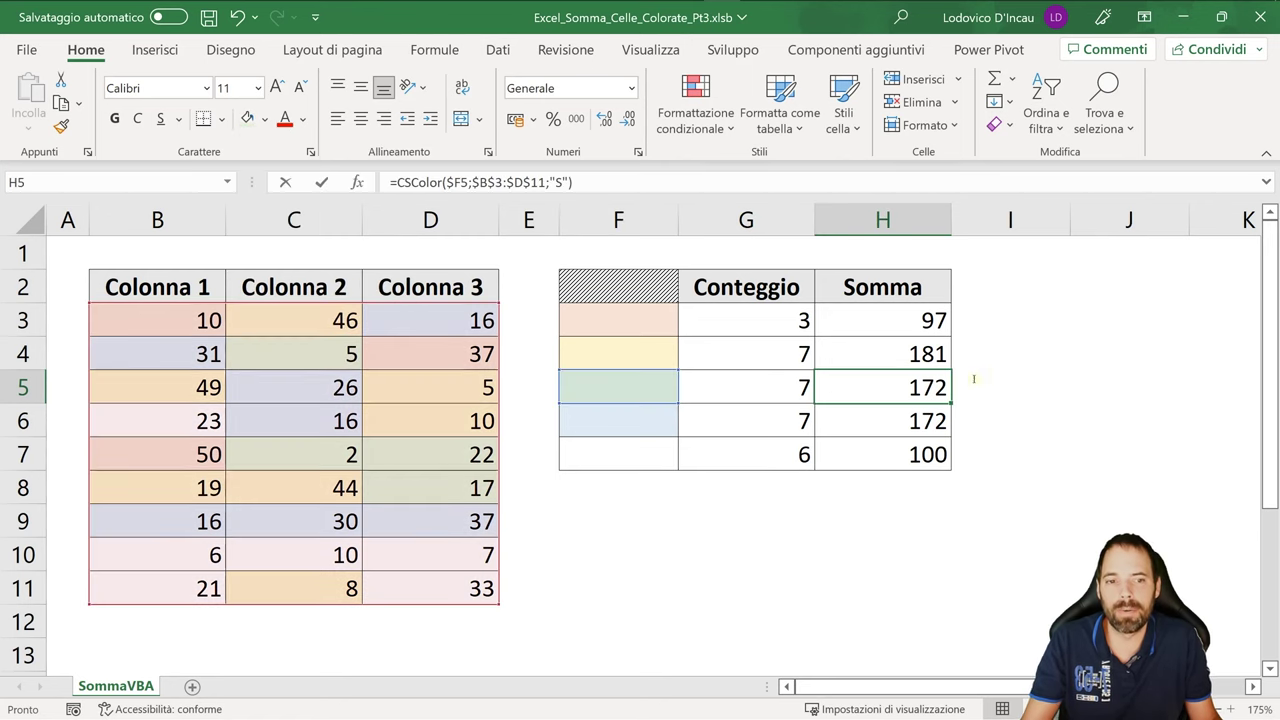
pyautogui.press('Return')
pyautogui.press('Up')
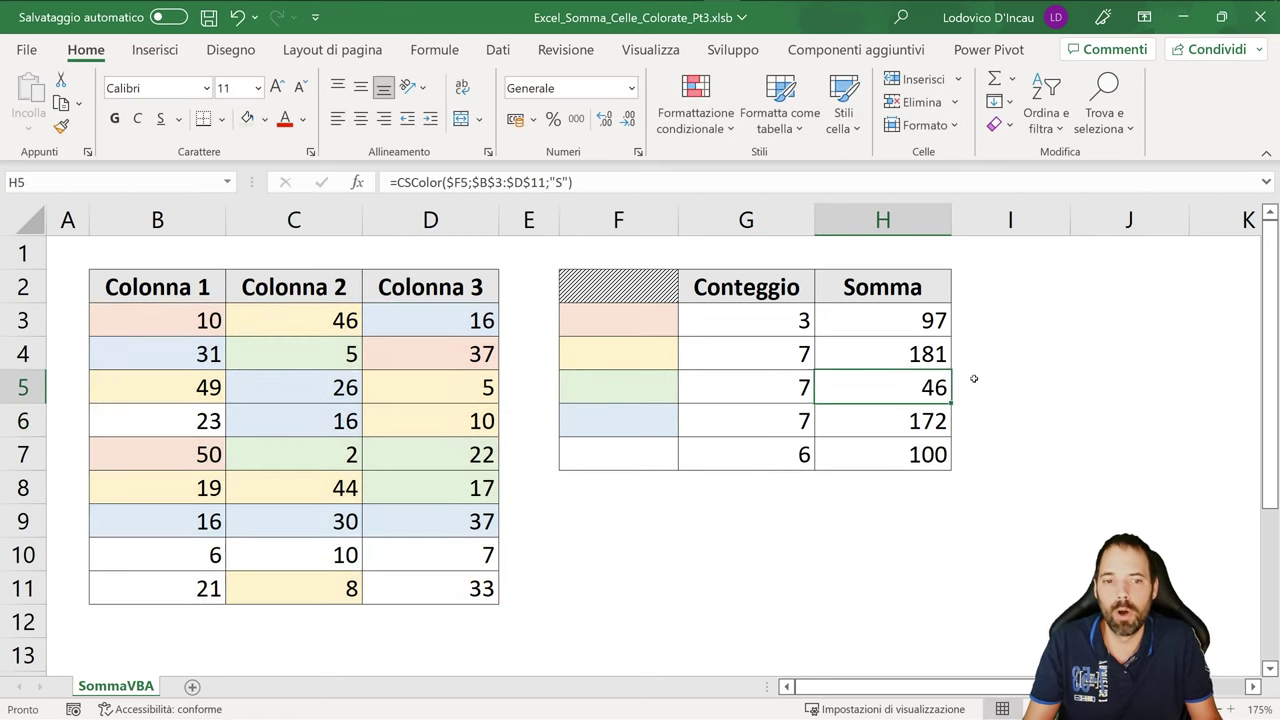
# Enter the reminder note CTRL+ALT+F9 in cell F9, then select blue cell F6
pyautogui.click(597, 517)
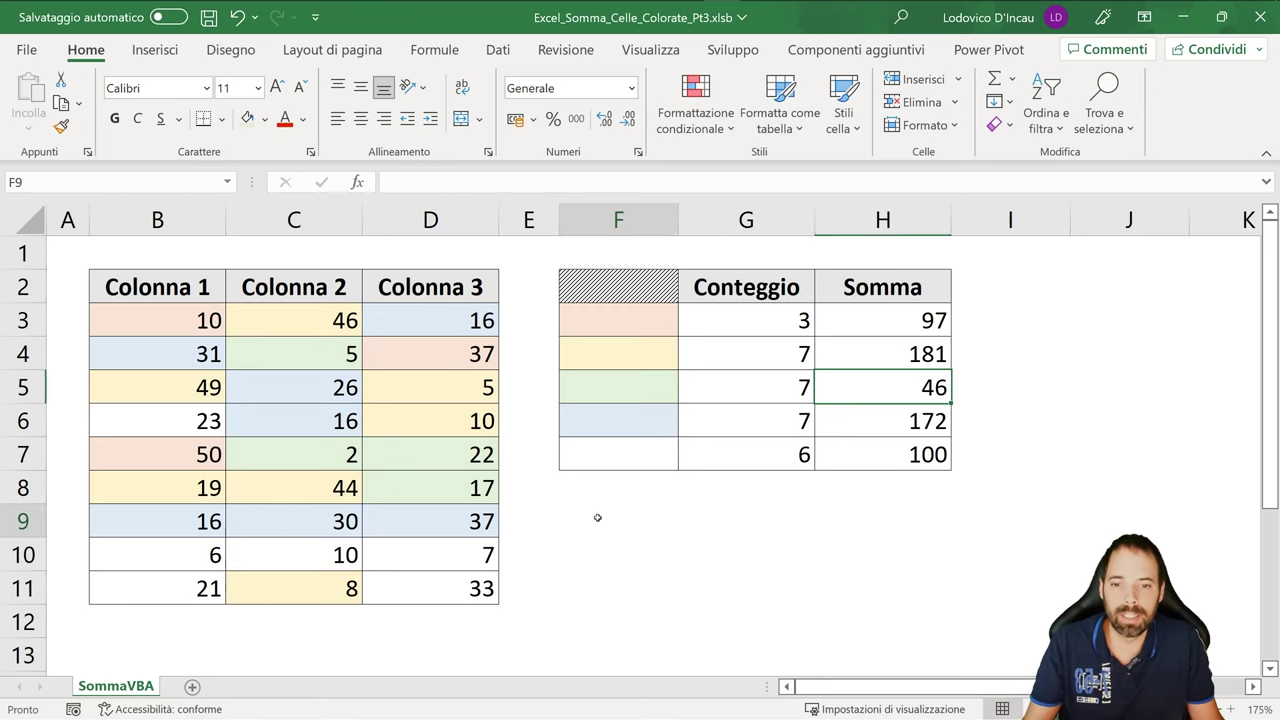
pyautogui.write('CTRL')
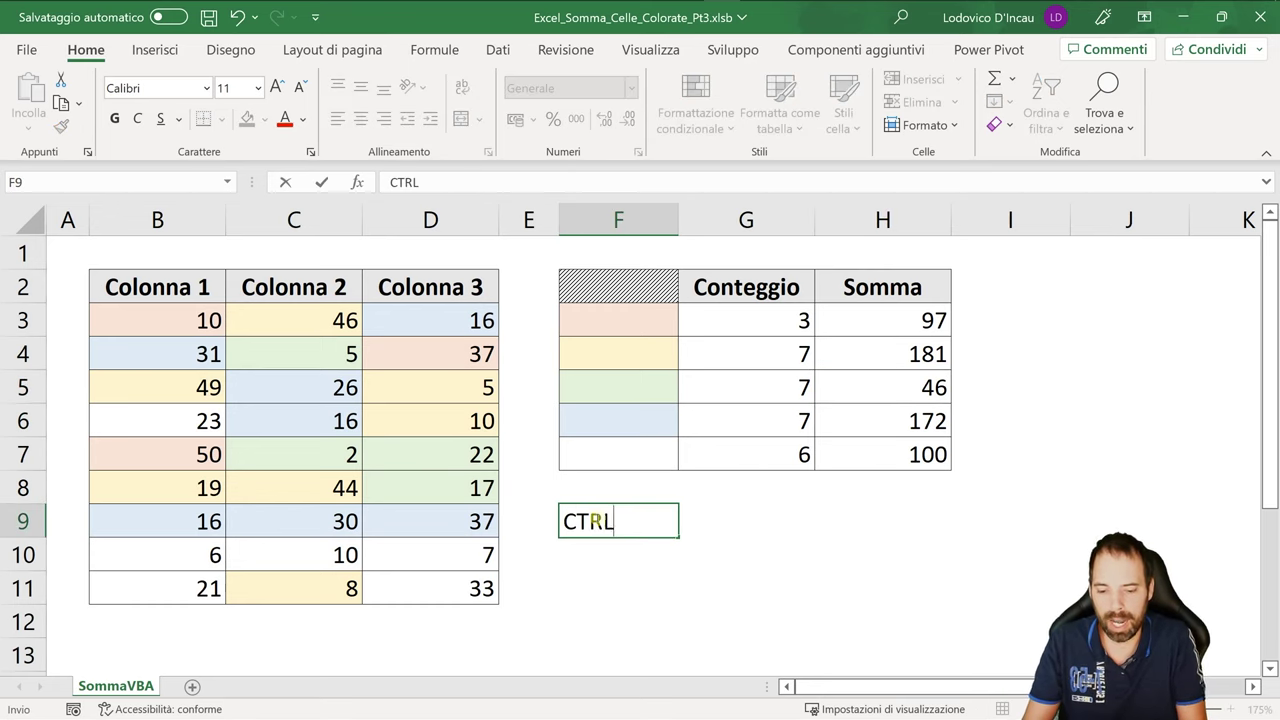
pyautogui.write('+ALT+F')
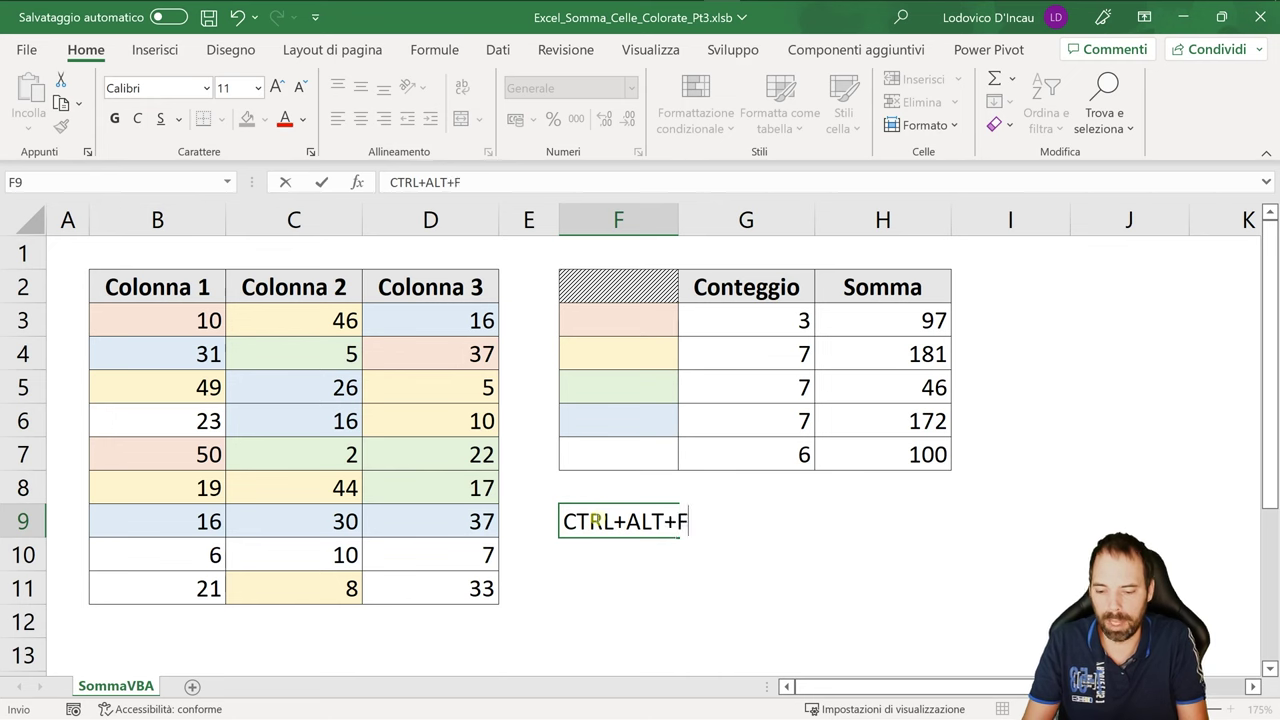
pyautogui.write('9')
pyautogui.click(605, 590)
pyautogui.press('Up')
pyautogui.press('Up')
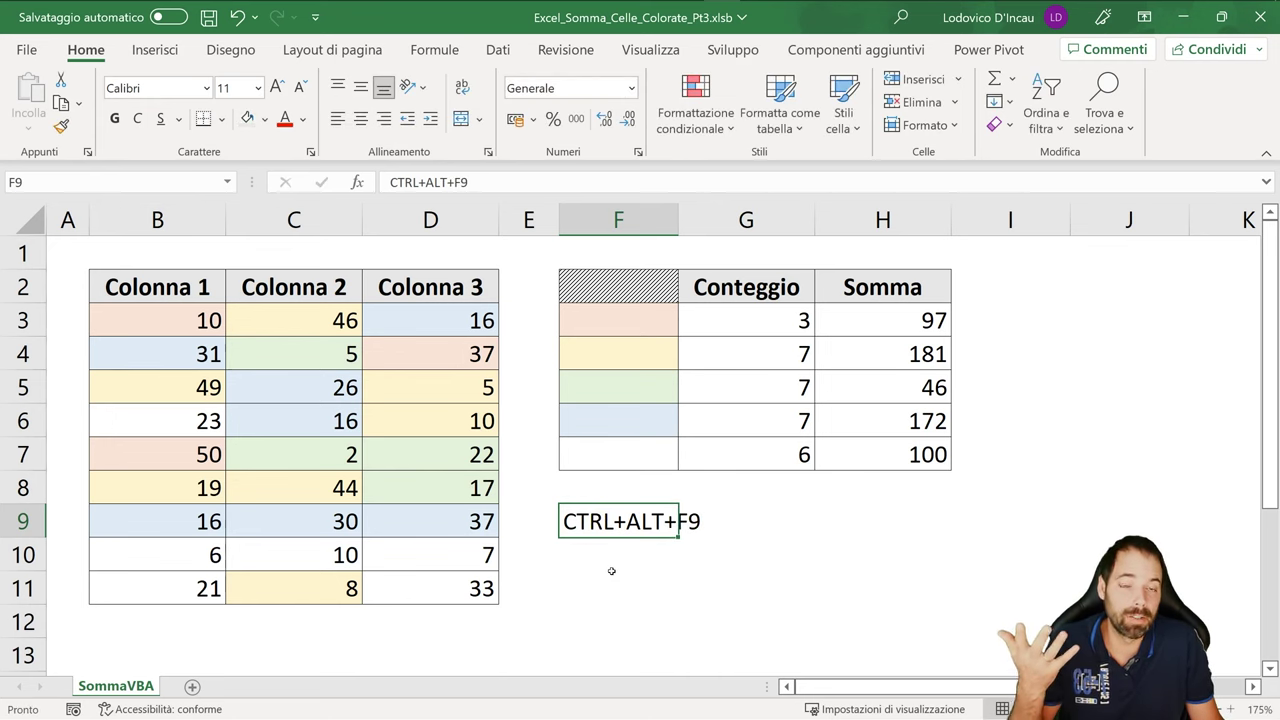
pyautogui.click(620, 424)
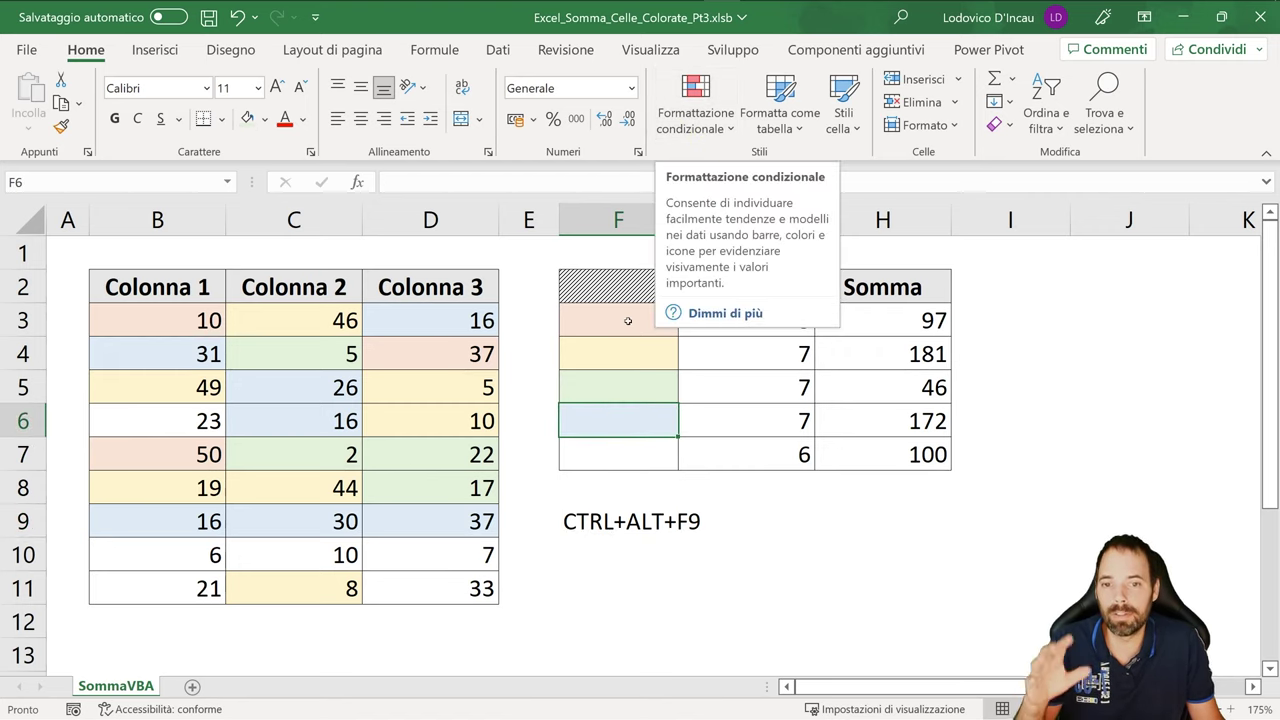
# Delete the CTRL+ALT+F9 recalculation note in F9, leaving the Conteggio counts at 3, 7, 7, 7, 6
pyautogui.click(616, 385)
pyautogui.click(606, 426)
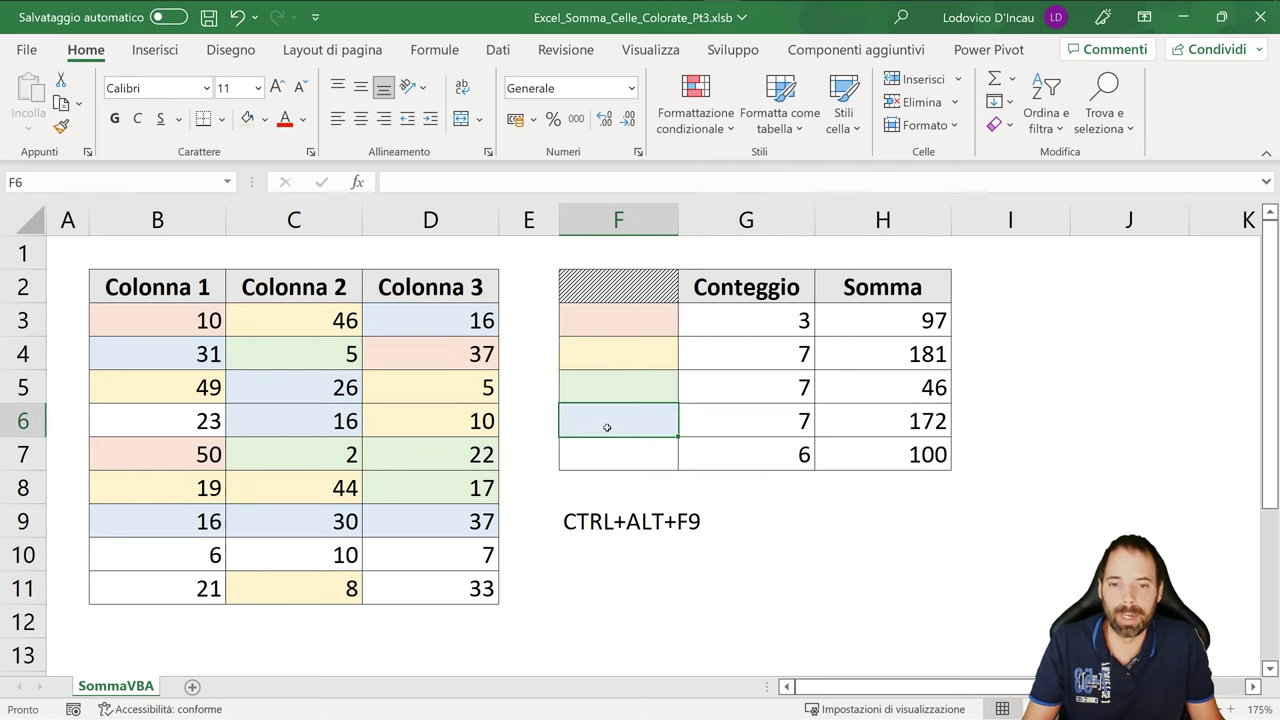
pyautogui.click(588, 520)
pyautogui.press('Delete')
pyautogui.click(618, 287)
pyautogui.click(157, 287)
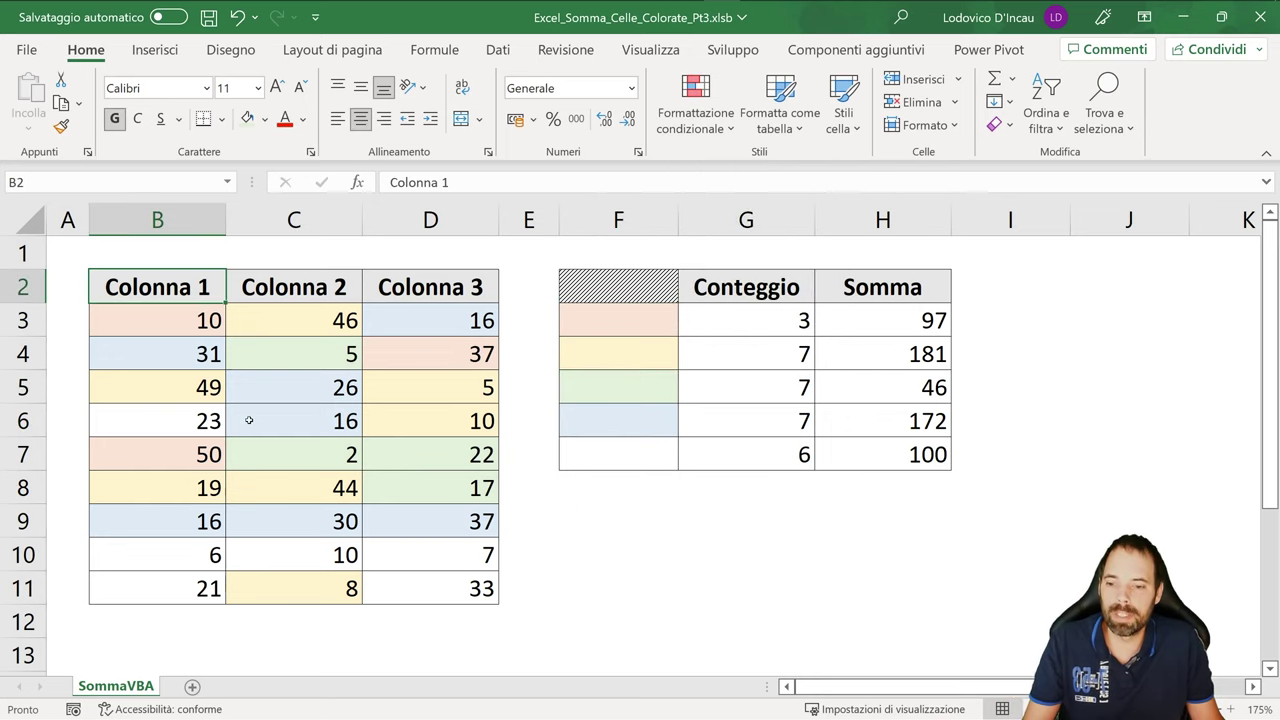